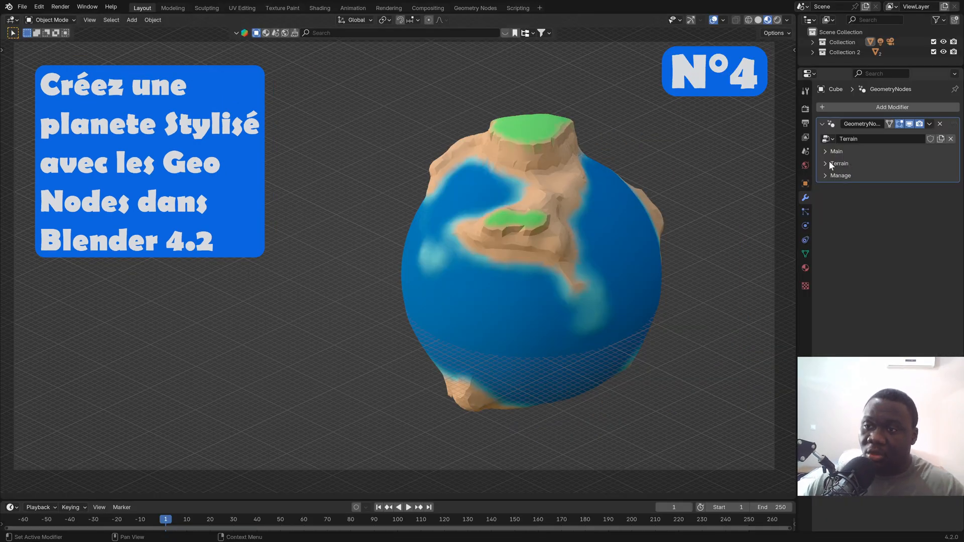
Step: Try a different Scale in the planet's Terrain settings and set it back to 1
{"action": "left_click", "coordinate": [831, 164]}
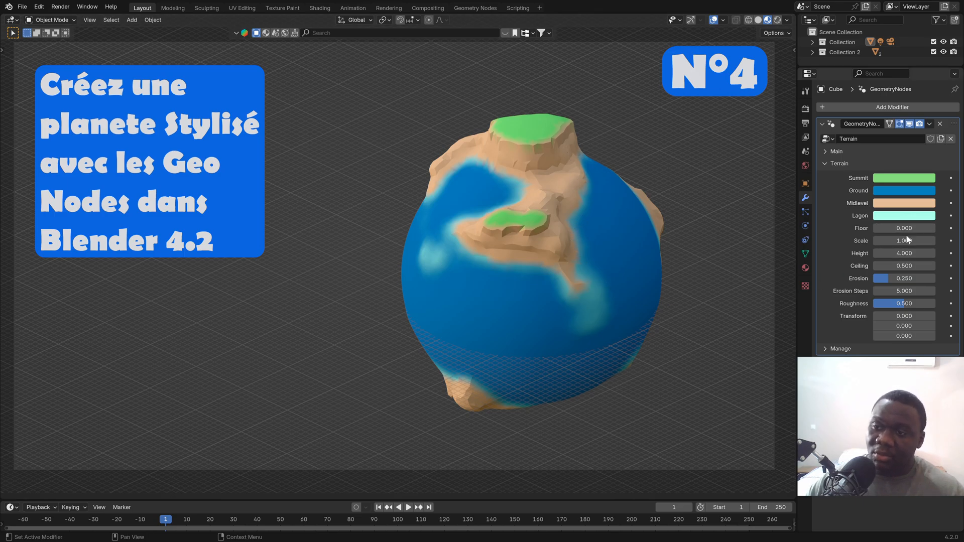
{"action": "left_click_drag", "start_coordinate": [905, 228], "coordinate": [905, 241]}
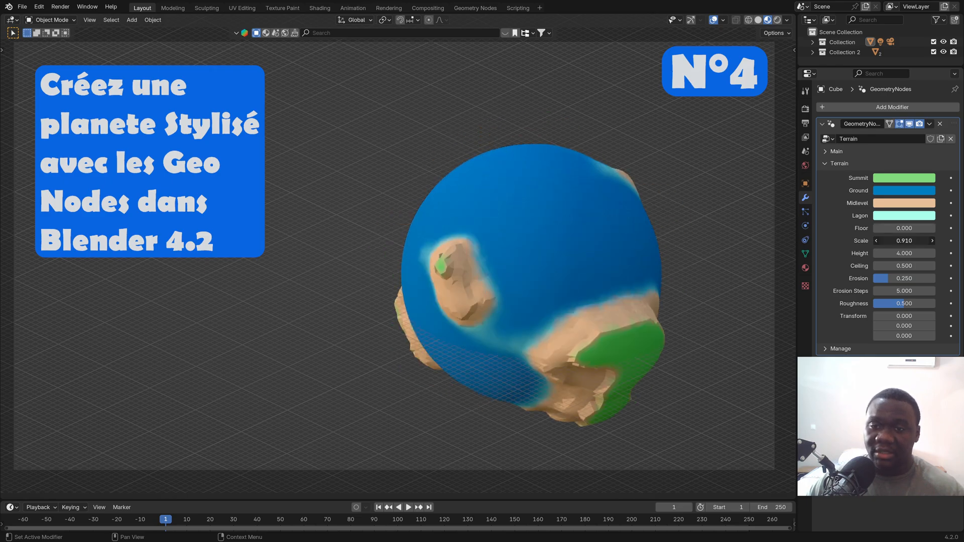
{"action": "left_click", "coordinate": [904, 241]}
{"action": "type", "text": "1"}
{"action": "key", "text": "Return"}
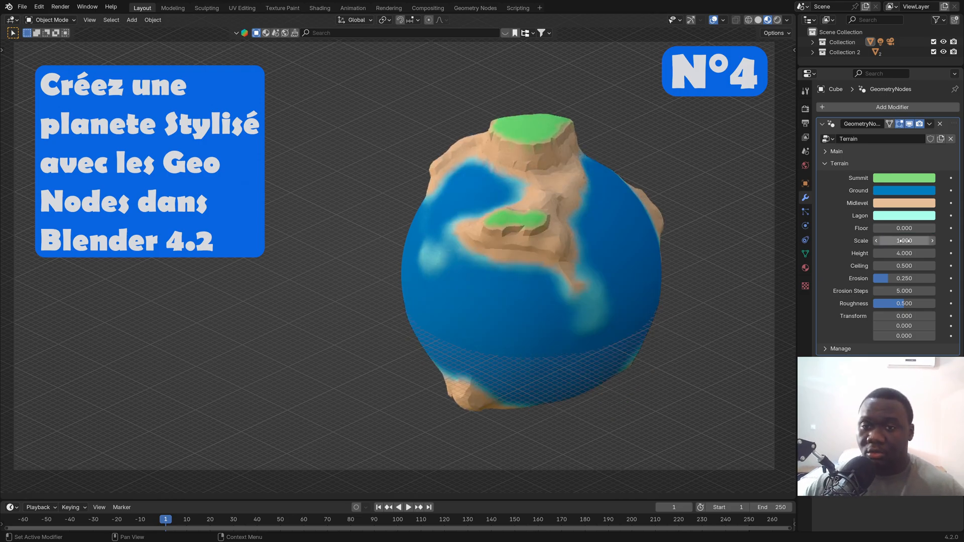
Step: Expand the planet's Main settings and try a free trackball rotation of the planet
{"action": "left_click", "coordinate": [826, 151]}
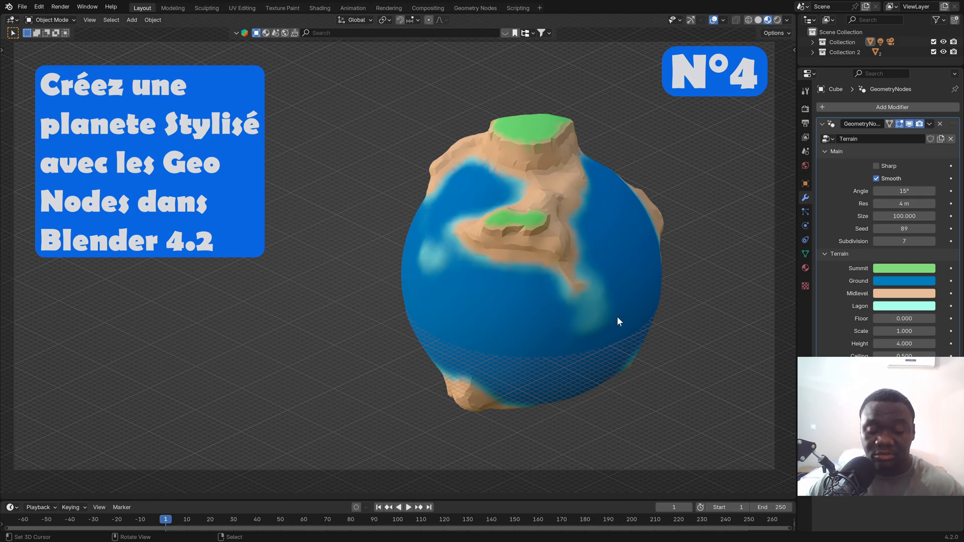
{"action": "key", "text": "r"}
{"action": "key", "text": "r"}
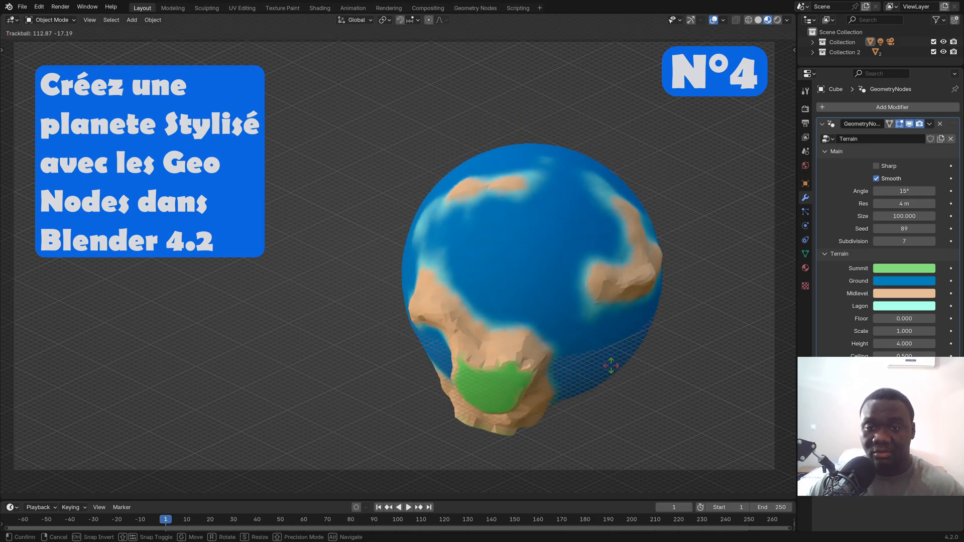
{"action": "left_click", "coordinate": [653, 327]}
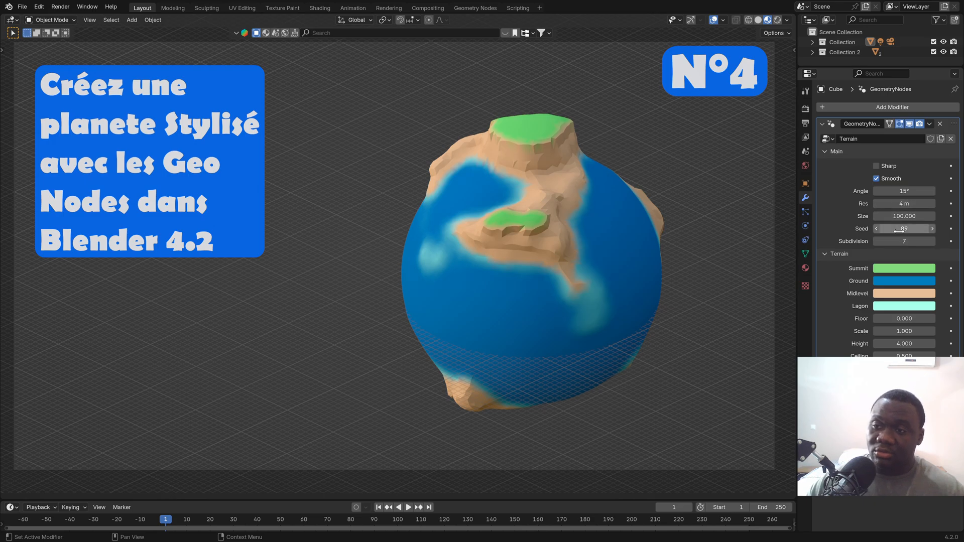
Step: Try other Seed and Ceiling values on the planet, undo them and collapse the Main and Terrain settings
{"action": "left_click_drag", "start_coordinate": [885, 230], "coordinate": [919, 230]}
{"action": "key", "text": "ctrl+z"}
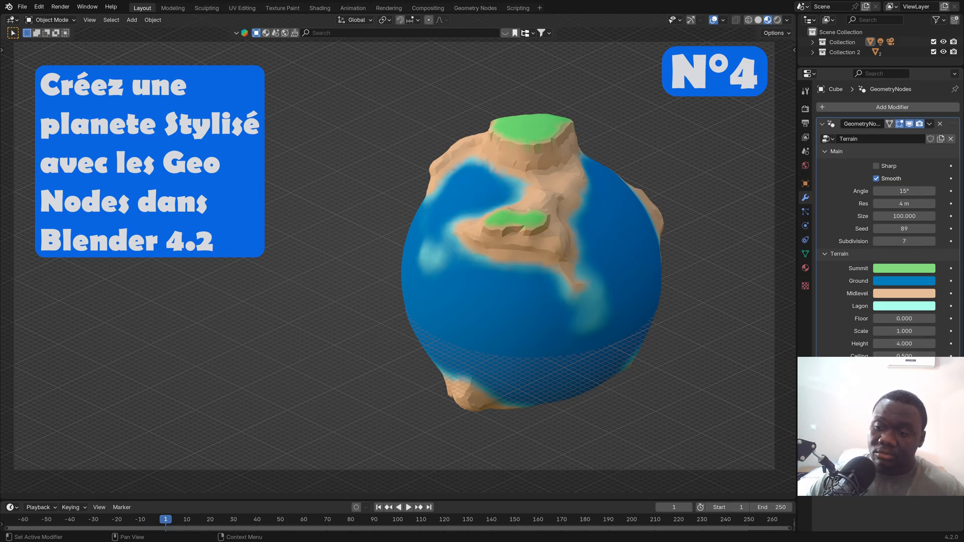
{"action": "mouse_move", "coordinate": [904, 355]}
{"action": "left_mouse_down"}
{"action": "mouse_move", "coordinate": [892, 355]}
{"action": "mouse_move", "coordinate": [907, 356]}
{"action": "left_mouse_up"}
{"action": "key", "text": "ctrl+z"}
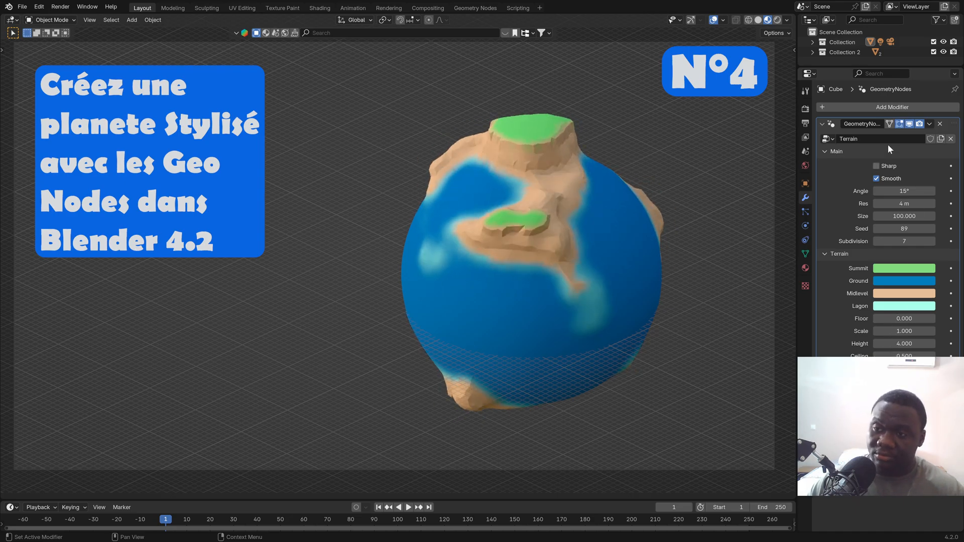
{"action": "left_click", "coordinate": [827, 153]}
{"action": "left_click", "coordinate": [825, 163]}
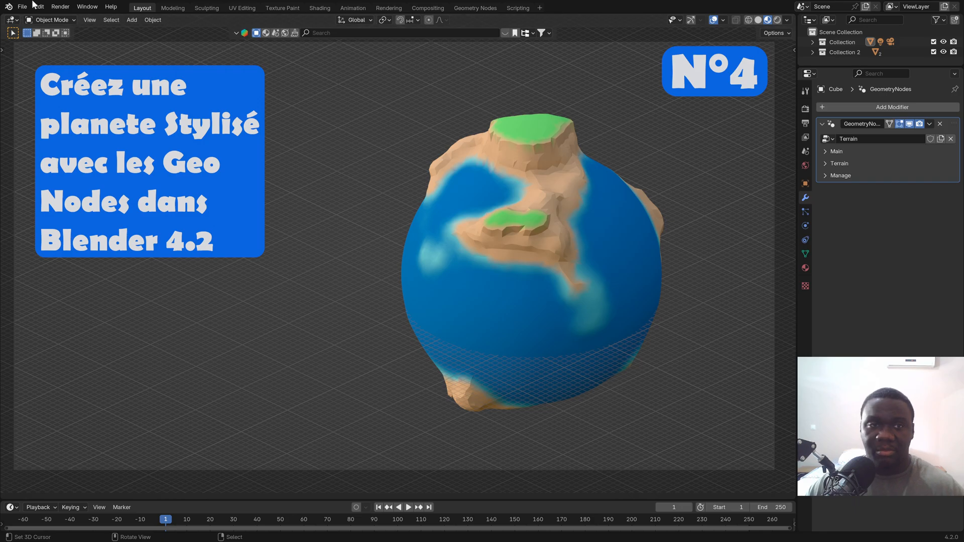
Step: Open Tutoriel N°2.blend from the tuto folder, discarding the changes to the current file
{"action": "left_click", "coordinate": [22, 7]}
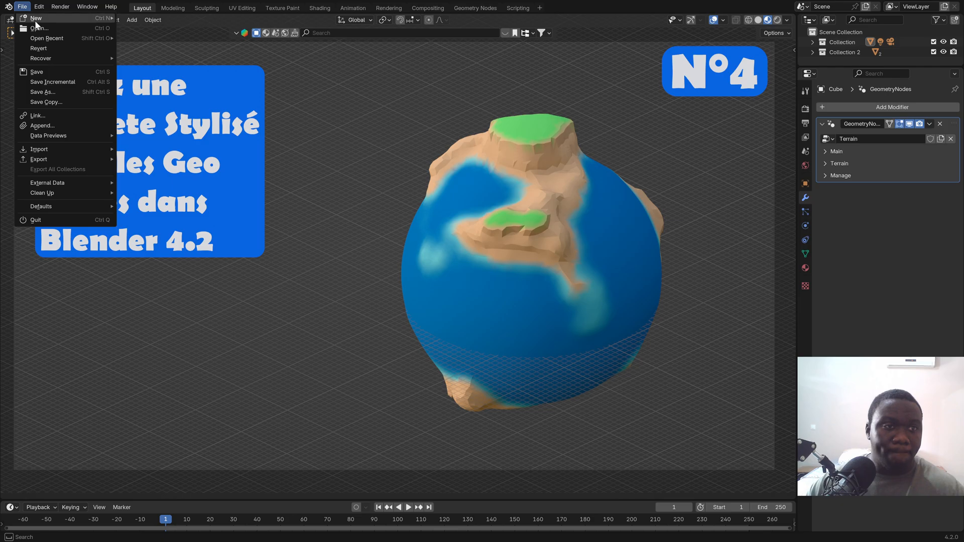
{"action": "left_click", "coordinate": [59, 30]}
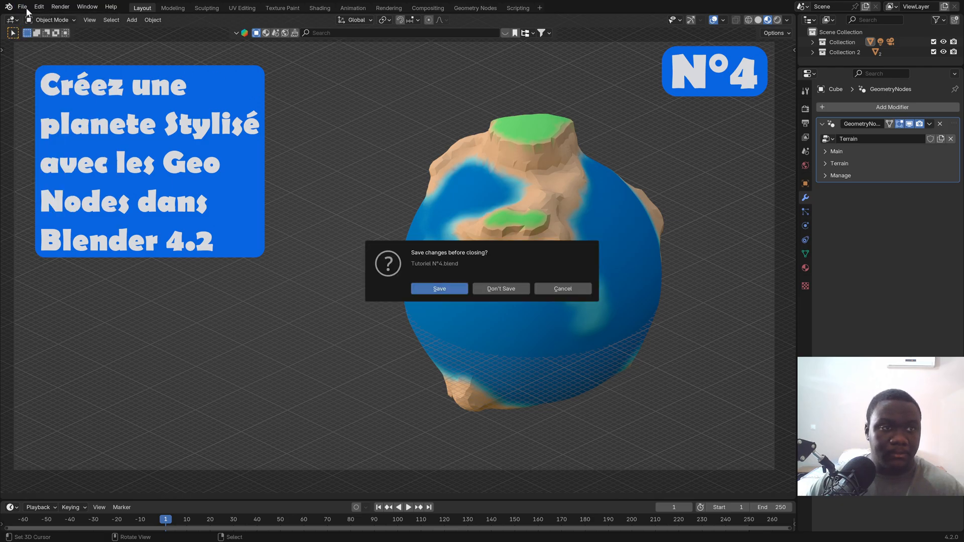
{"action": "left_click", "coordinate": [27, 9]}
{"action": "left_click", "coordinate": [46, 32]}
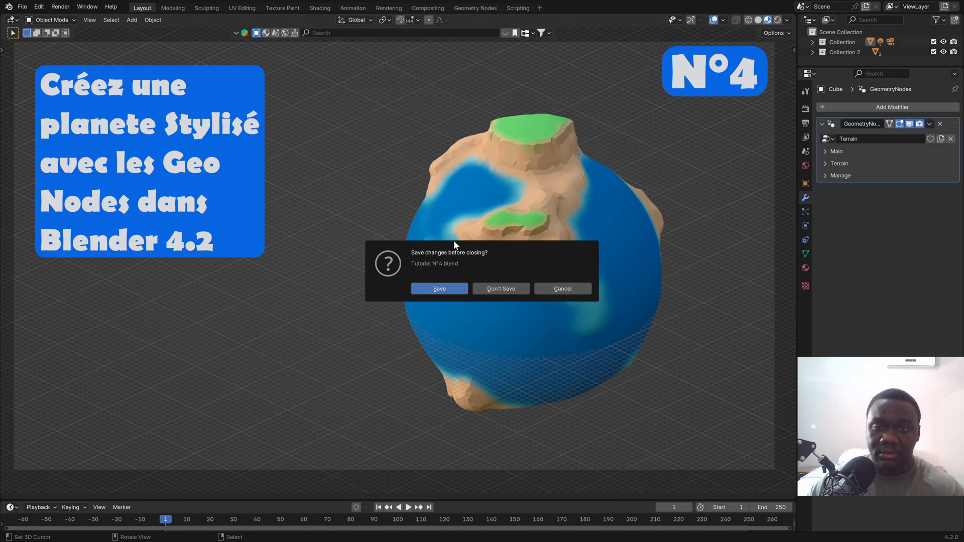
{"action": "left_click", "coordinate": [501, 289]}
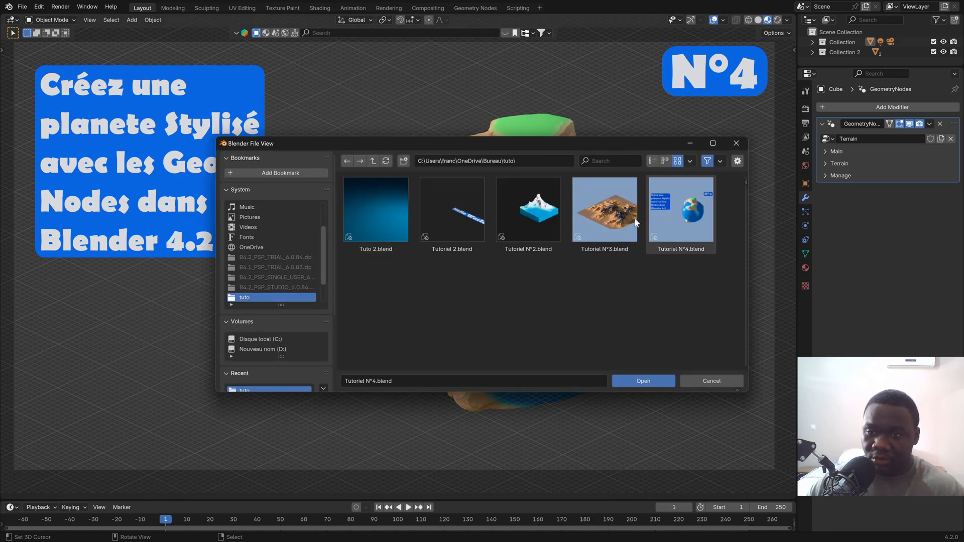
{"action": "left_click", "coordinate": [506, 238]}
{"action": "left_click", "coordinate": [639, 383]}
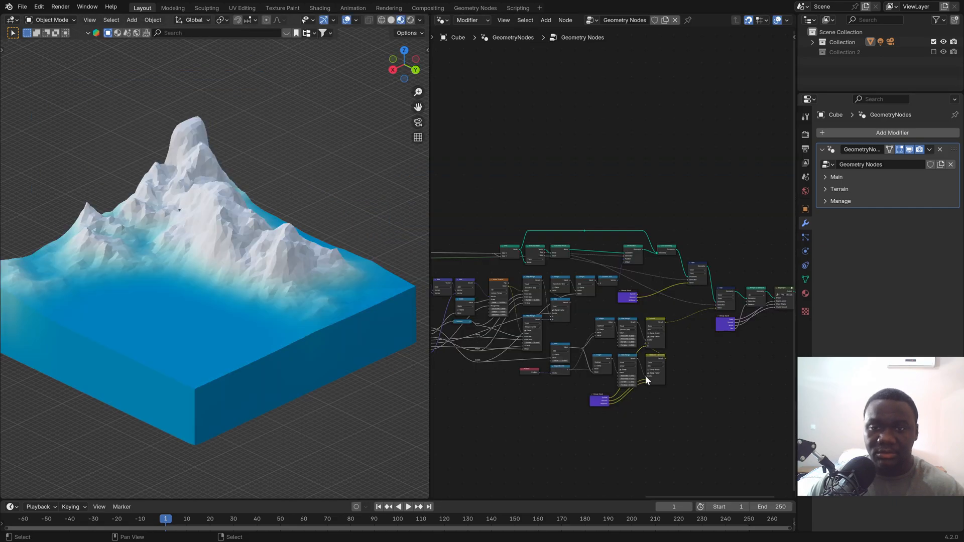
Step: Save a copy of the terrain project in the tuto folder under the new name Tutoriel N°4.2.blend
{"action": "left_click", "coordinate": [22, 7]}
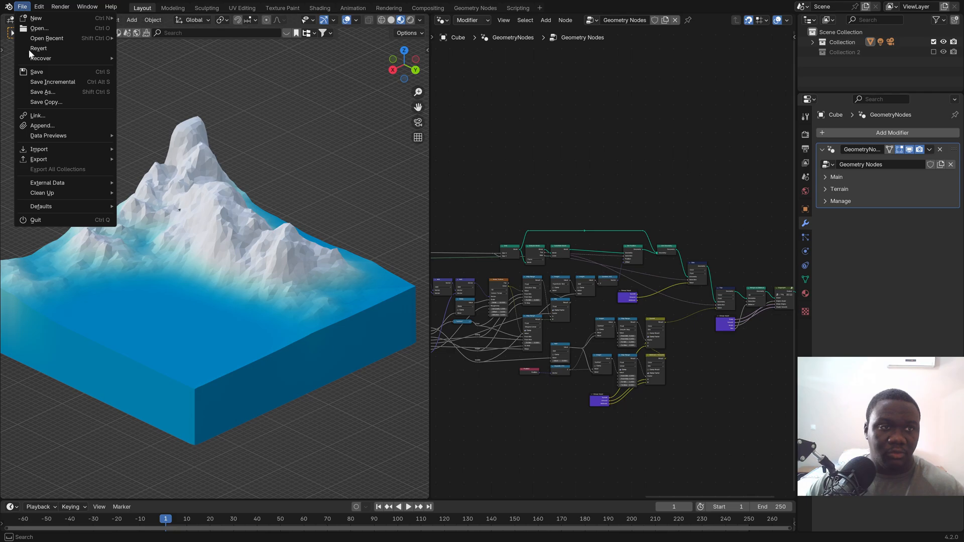
{"action": "left_click", "coordinate": [57, 91]}
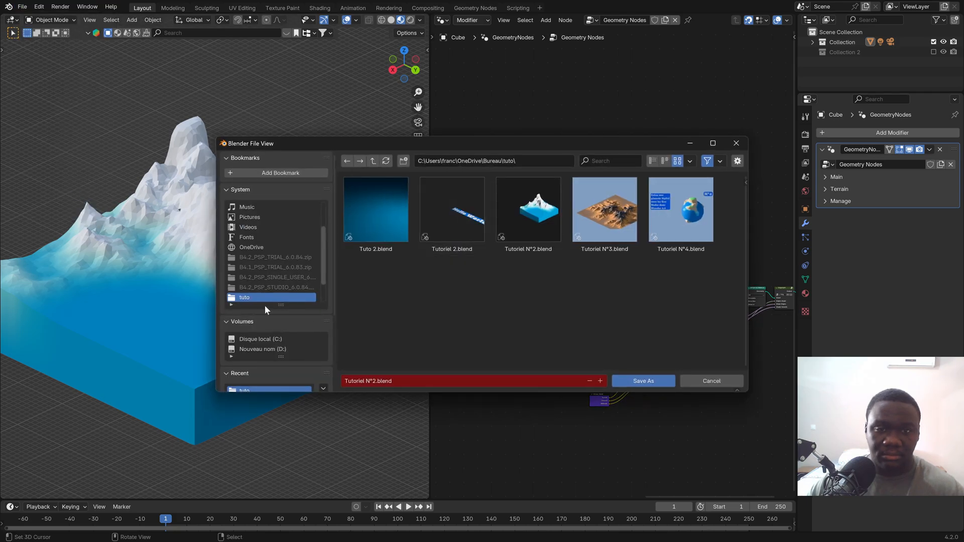
{"action": "left_click", "coordinate": [376, 382]}
{"action": "key", "text": "BackSpace"}
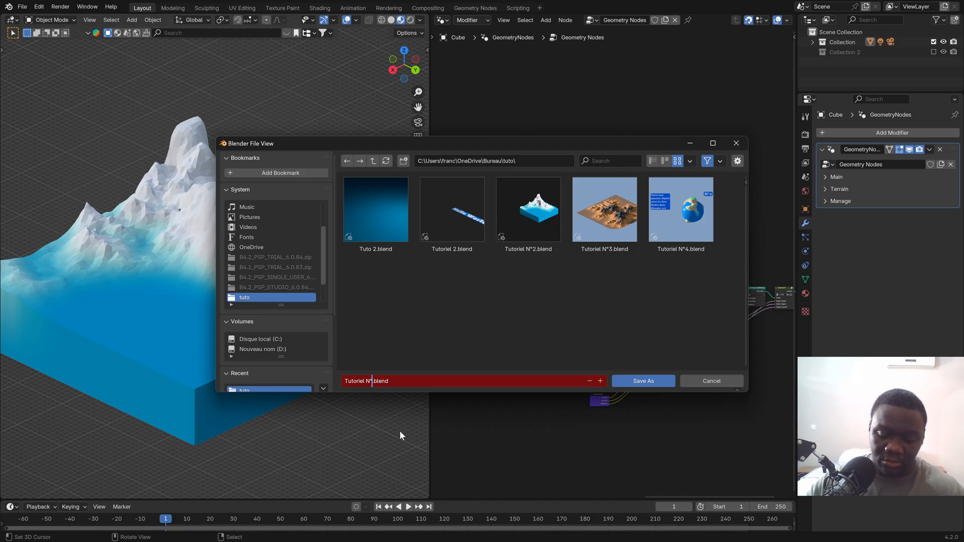
{"action": "type", "text": "4"}
{"action": "key", "text": "Return"}
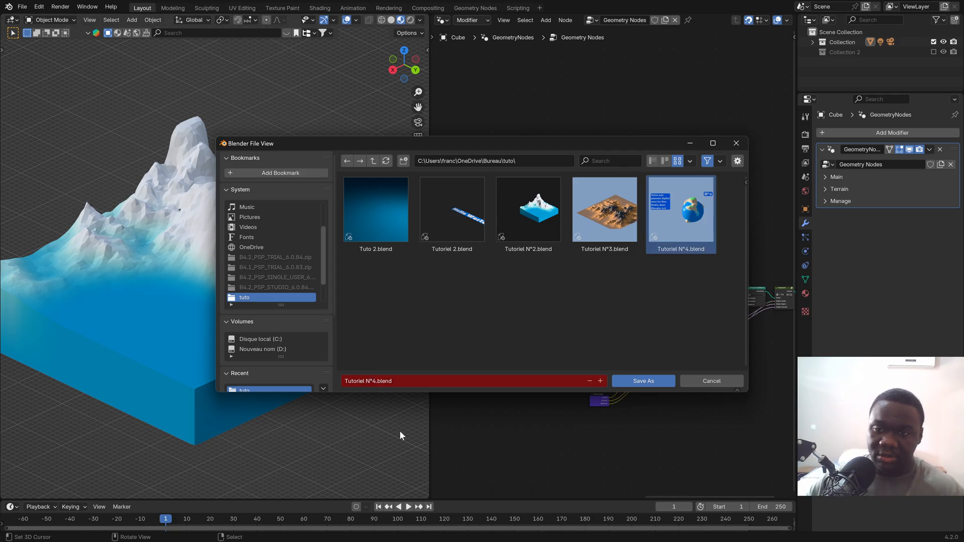
{"action": "left_click", "coordinate": [374, 382]}
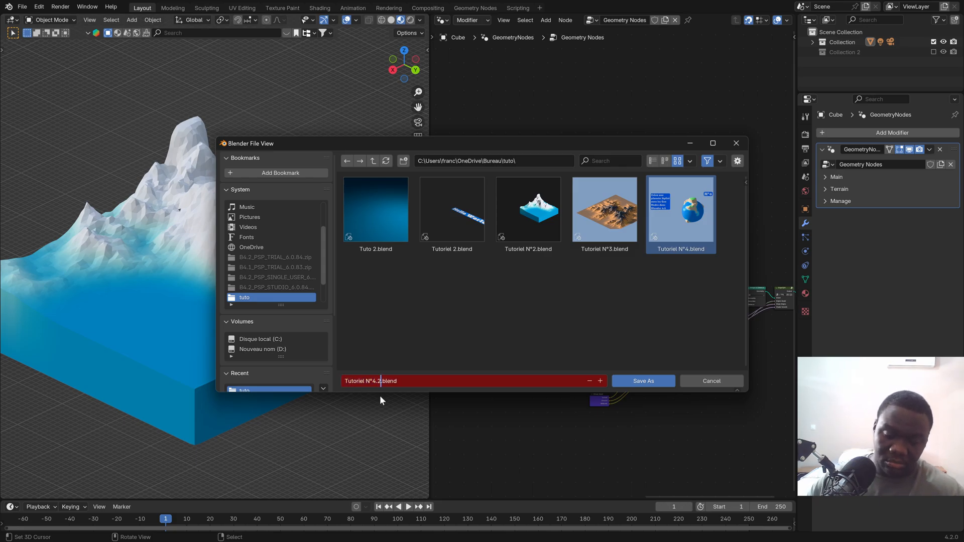
{"action": "left_click", "coordinate": [653, 381]}
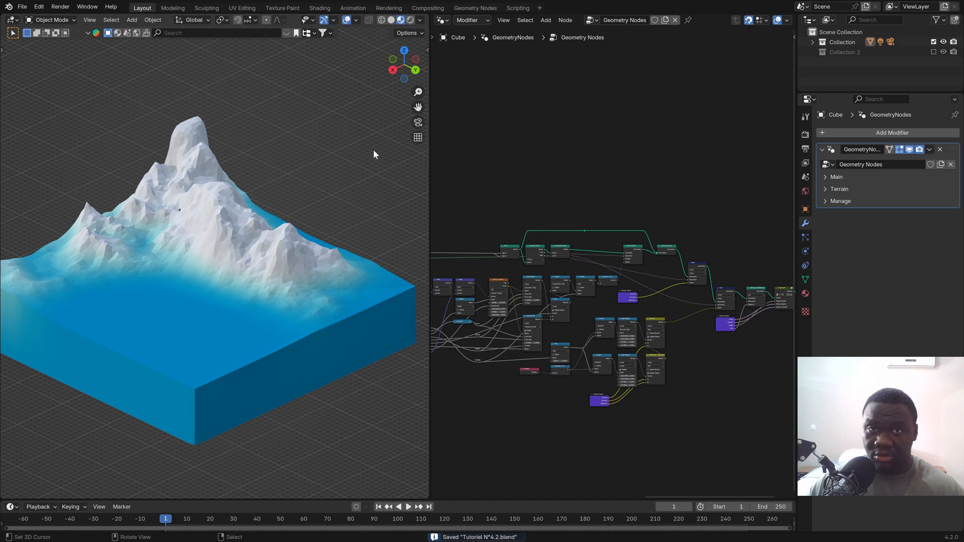
Step: Expand the geometry node editor to full screen with the whole terrain node network in view
{"action": "middle_click_drag", "start_coordinate": [677, 354], "coordinate": [700, 300]}
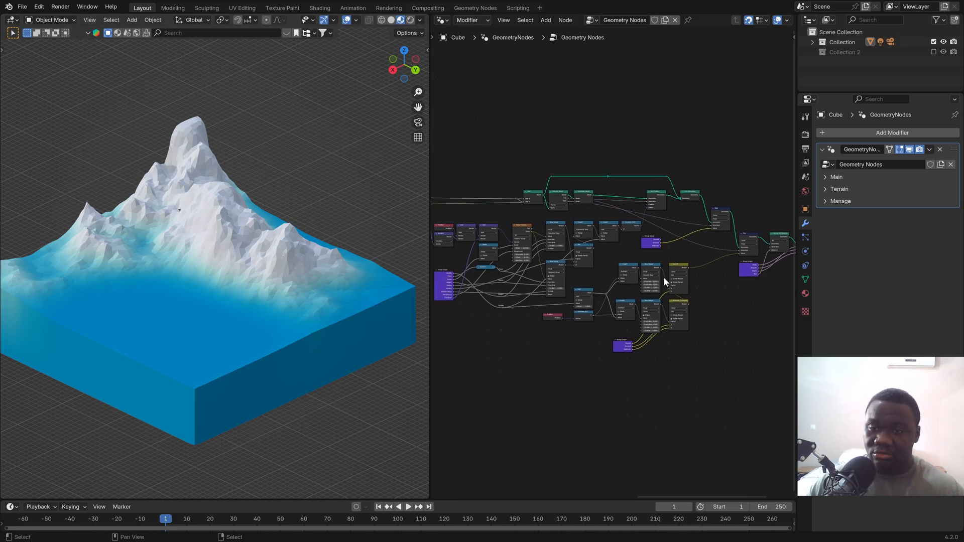
{"action": "scroll", "coordinate": [665, 279], "scroll_direction": "up", "scroll_amount": 4}
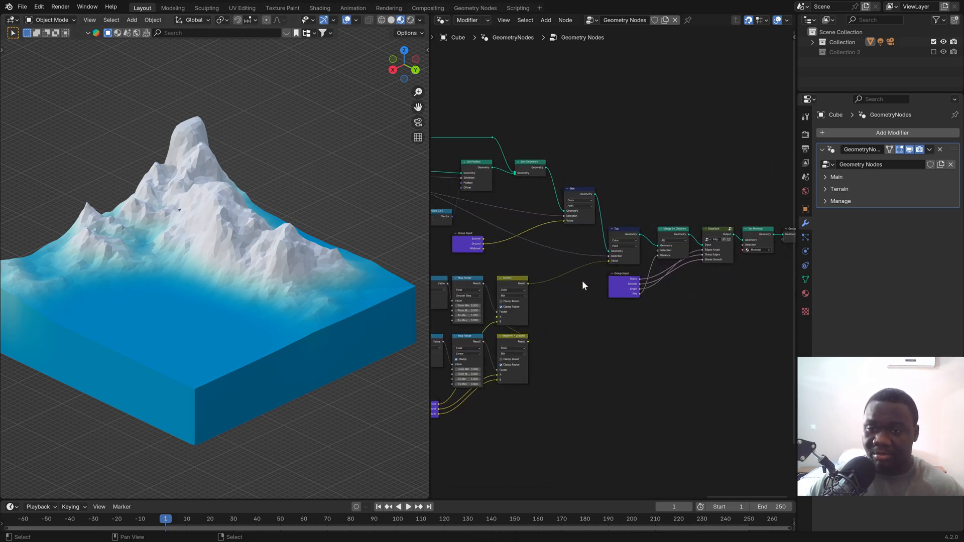
{"action": "scroll", "coordinate": [588, 284], "scroll_direction": "up", "scroll_amount": 2}
{"action": "key", "text": "ctrl+alt+space"}
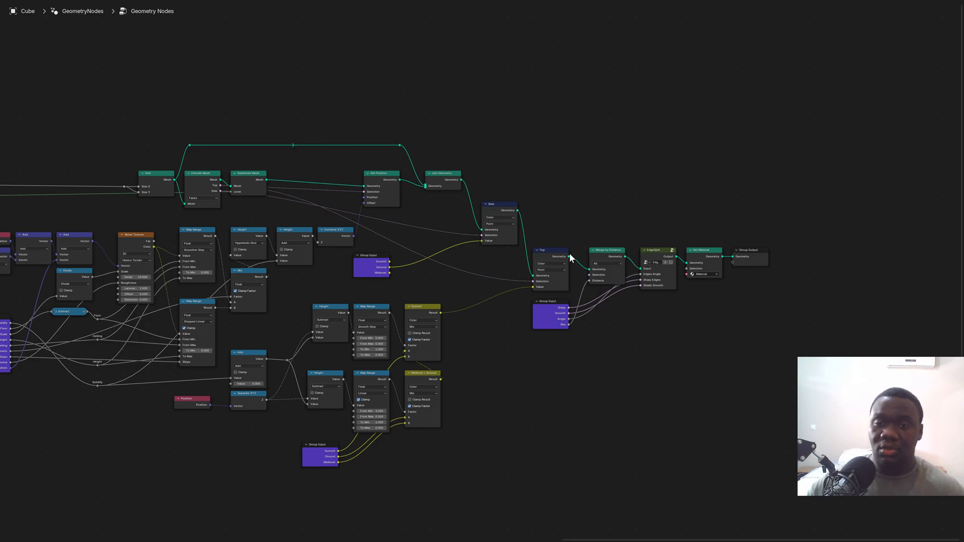
{"action": "middle_click_drag", "start_coordinate": [328, 220], "coordinate": [562, 226]}
{"action": "scroll", "coordinate": [622, 177], "scroll_direction": "up", "scroll_amount": 1}
{"action": "scroll", "coordinate": [622, 177], "scroll_direction": "up", "scroll_amount": 1}
Step: Delete the Grid and Extrude Mesh nodes together with their neighbouring reroutes from the terrain network
{"action": "left_click", "coordinate": [429, 157]}
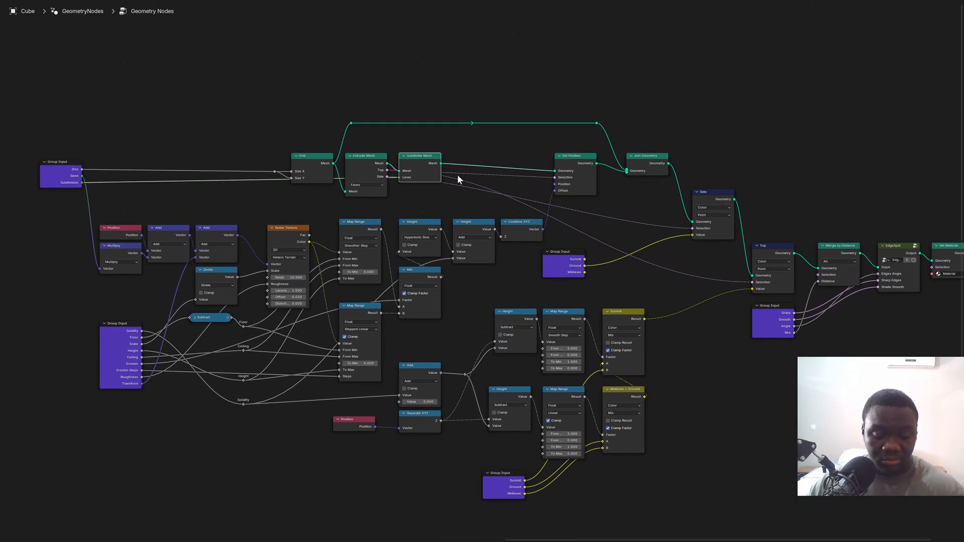
{"action": "key", "text": "b"}
{"action": "left_click_drag", "start_coordinate": [459, 194], "coordinate": [407, 146]}
{"action": "left_click", "coordinate": [381, 170]}
{"action": "key", "text": "b"}
{"action": "left_click_drag", "start_coordinate": [387, 190], "coordinate": [252, 99]}
{"action": "key", "text": "x"}
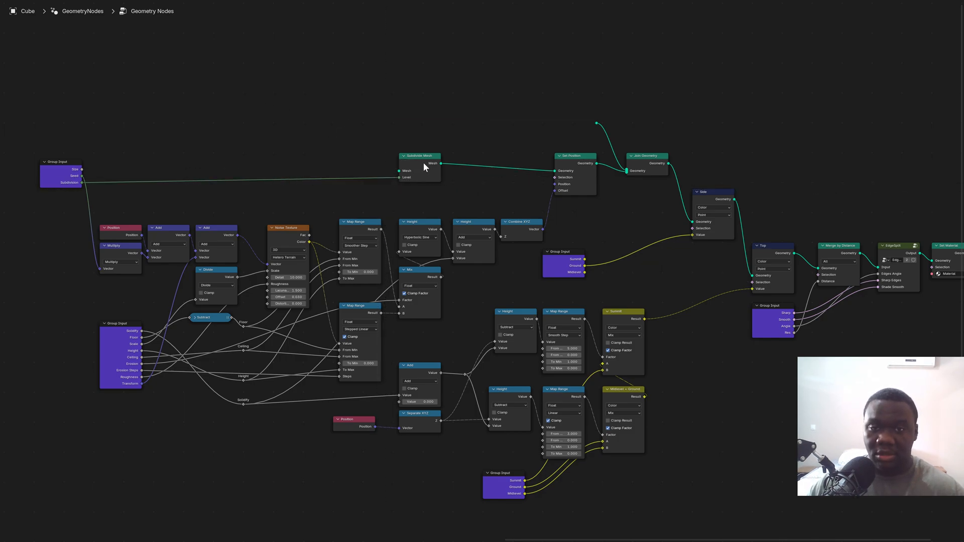
Step: Delete the Subdivide Mesh, Join Geometry and Side nodes from the terrain network
{"action": "mouse_move", "coordinate": [430, 170]}
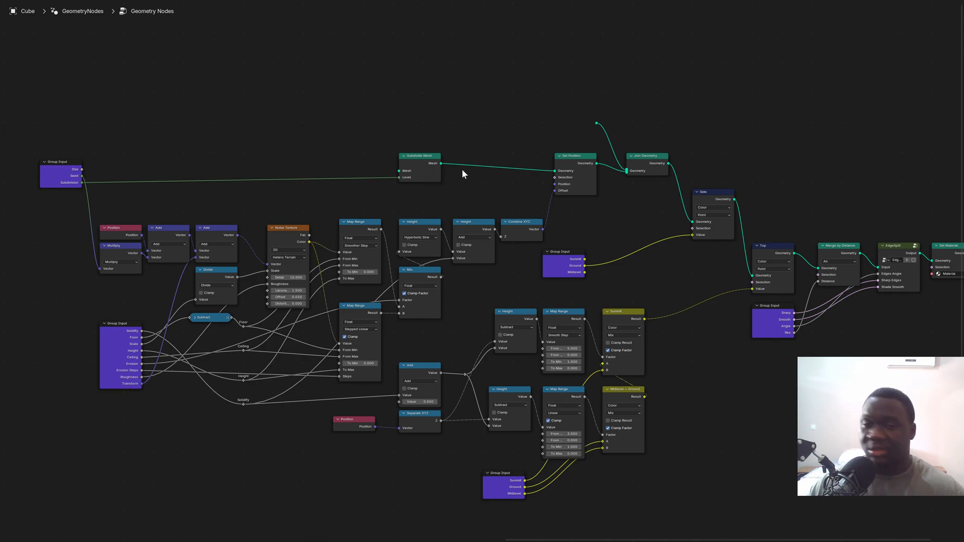
{"action": "left_click", "coordinate": [433, 170]}
{"action": "key", "text": "x"}
{"action": "left_click", "coordinate": [648, 165]}
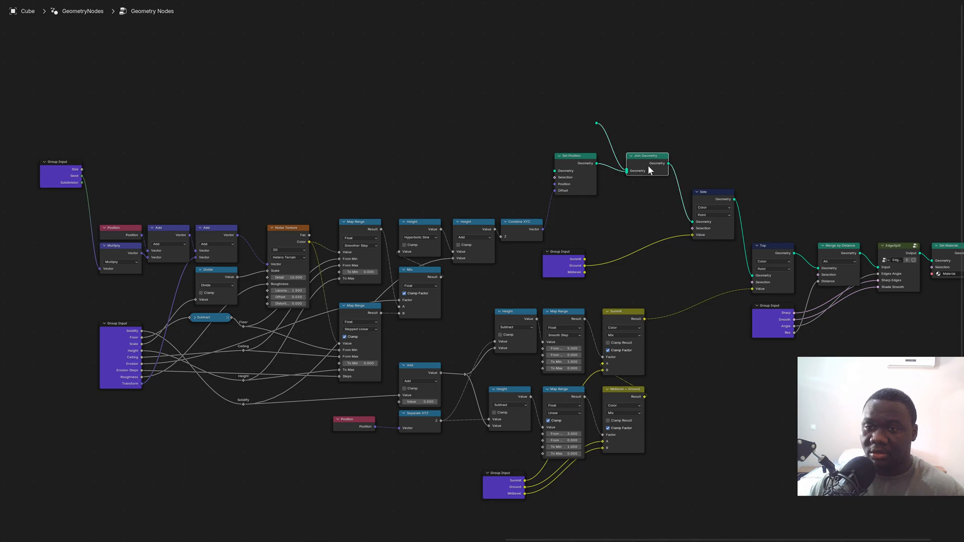
{"action": "key", "text": "x"}
{"action": "scroll", "coordinate": [638, 213], "scroll_direction": "right", "scroll_amount": 3, "text": "ctrl"}
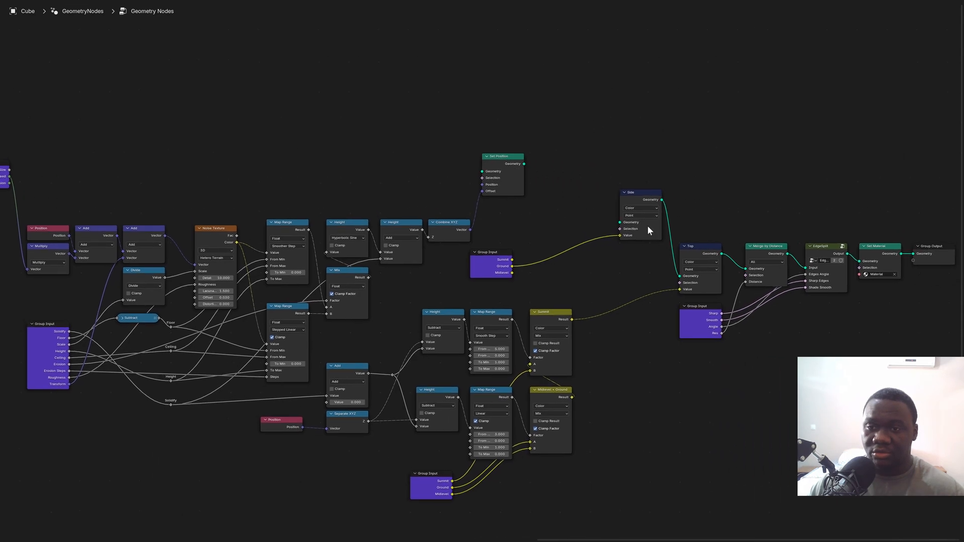
{"action": "left_click", "coordinate": [634, 195]}
{"action": "key", "text": "x"}
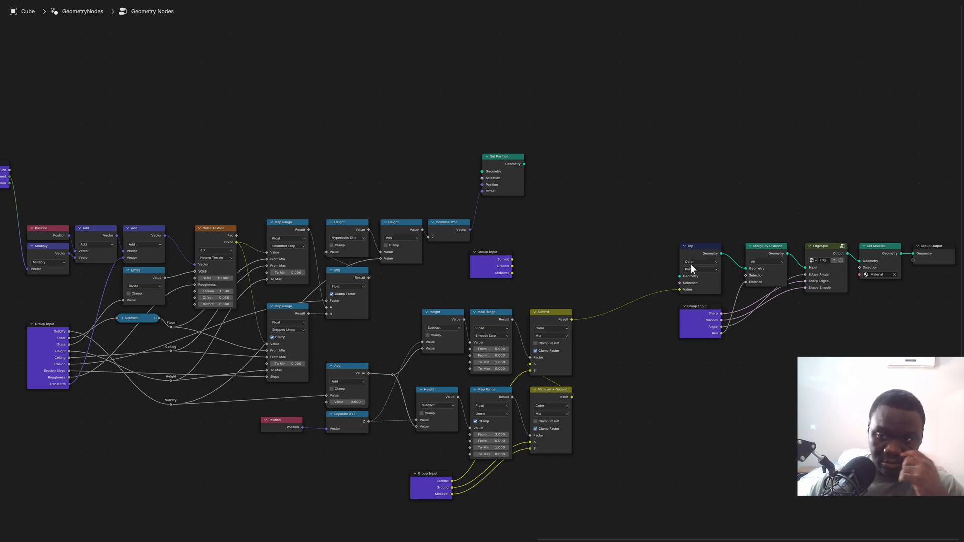
Step: Return the full-screen node editor to the split layout beside the 3D viewport
{"action": "scroll", "coordinate": [405, 219], "scroll_direction": "down", "scroll_amount": 1}
{"action": "middle_click_drag", "start_coordinate": [216, 186], "coordinate": [308, 204]}
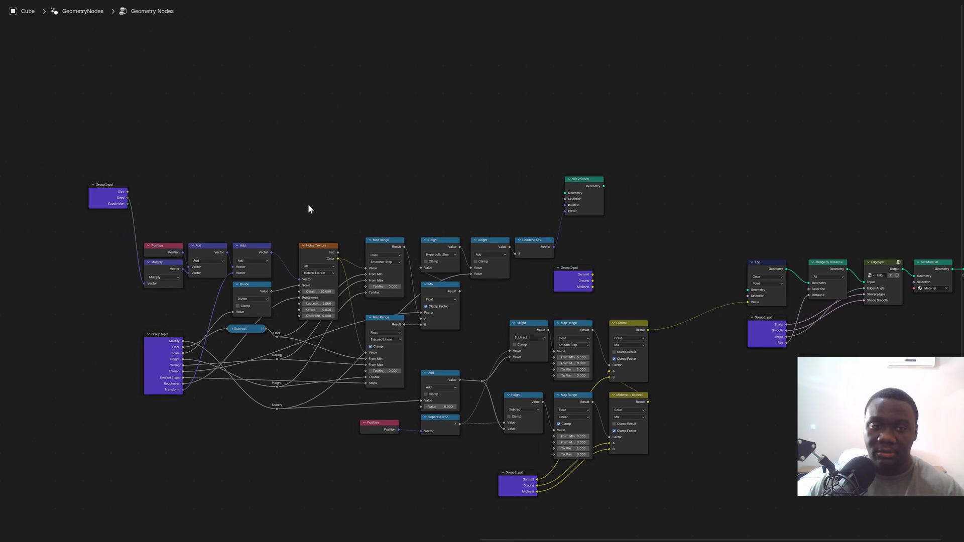
{"action": "scroll", "coordinate": [308, 204], "scroll_direction": "up", "scroll_amount": 2}
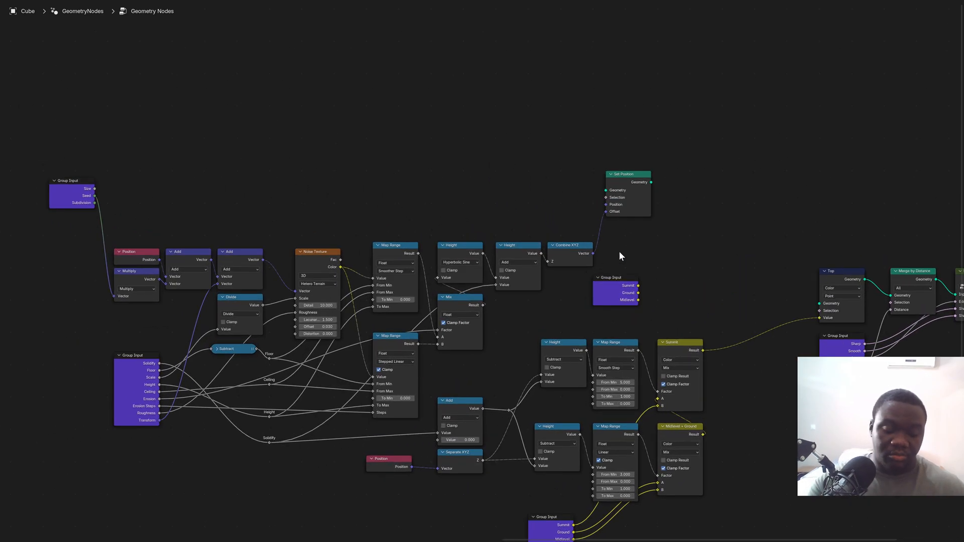
{"action": "key", "text": "ctrl+space"}
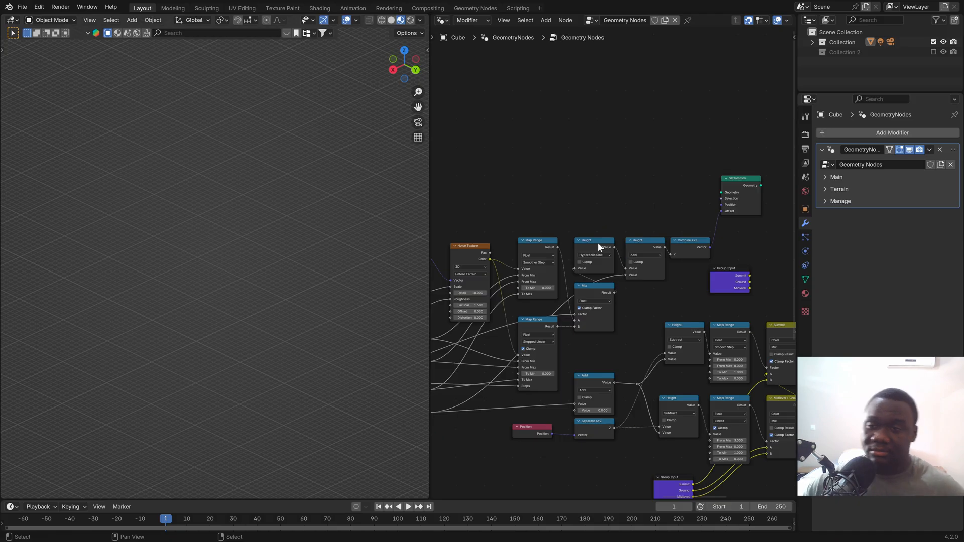
Step: Add an Ico Sphere mesh primitive node above the noise and height nodes, upstream of Set Position
{"action": "middle_click_drag", "start_coordinate": [541, 218], "coordinate": [661, 295]}
{"action": "scroll", "coordinate": [655, 262], "scroll_direction": "down", "scroll_amount": 1}
{"action": "scroll", "coordinate": [658, 274], "scroll_direction": "down", "scroll_amount": 2}
{"action": "scroll", "coordinate": [711, 303], "scroll_direction": "up", "scroll_amount": 2}
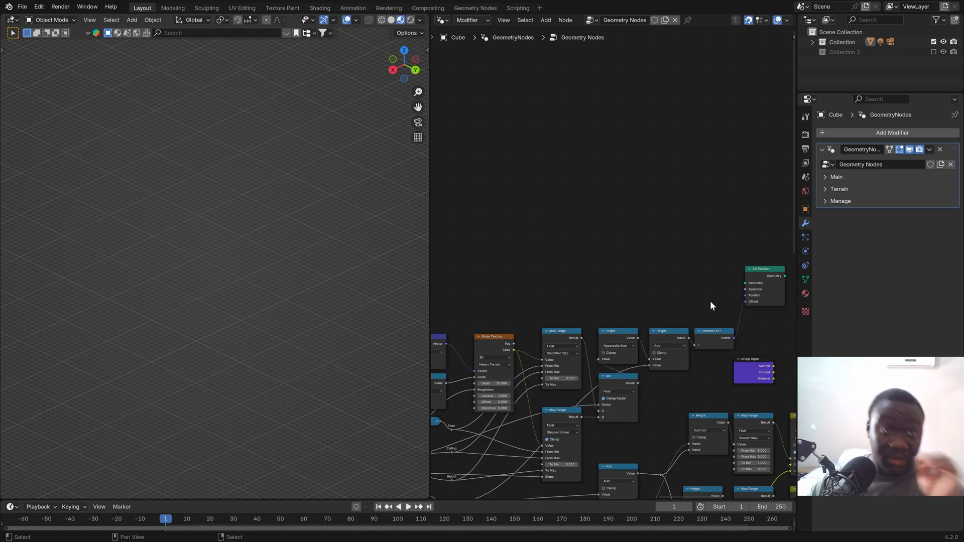
{"action": "key", "text": "shift+a"}
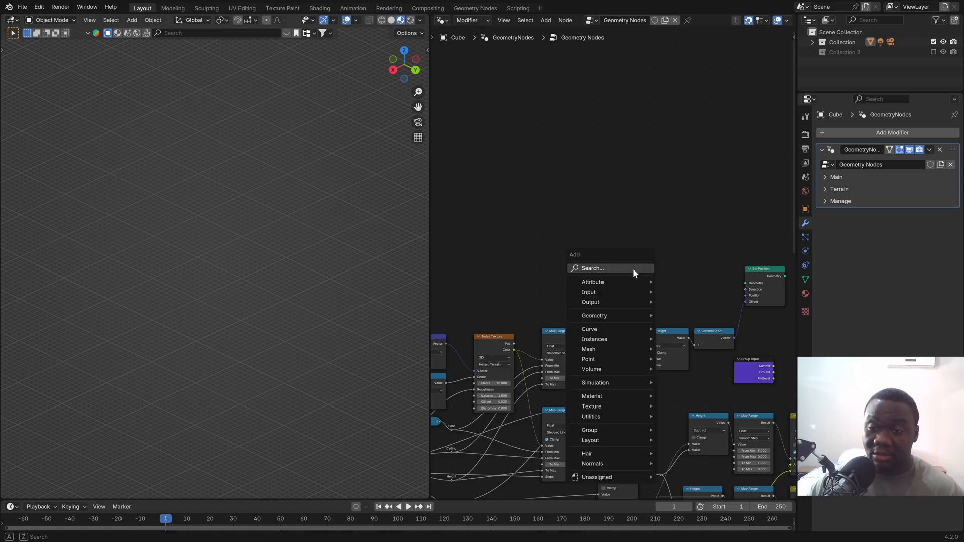
{"action": "left_click", "coordinate": [633, 268]}
{"action": "type", "text": "icop"}
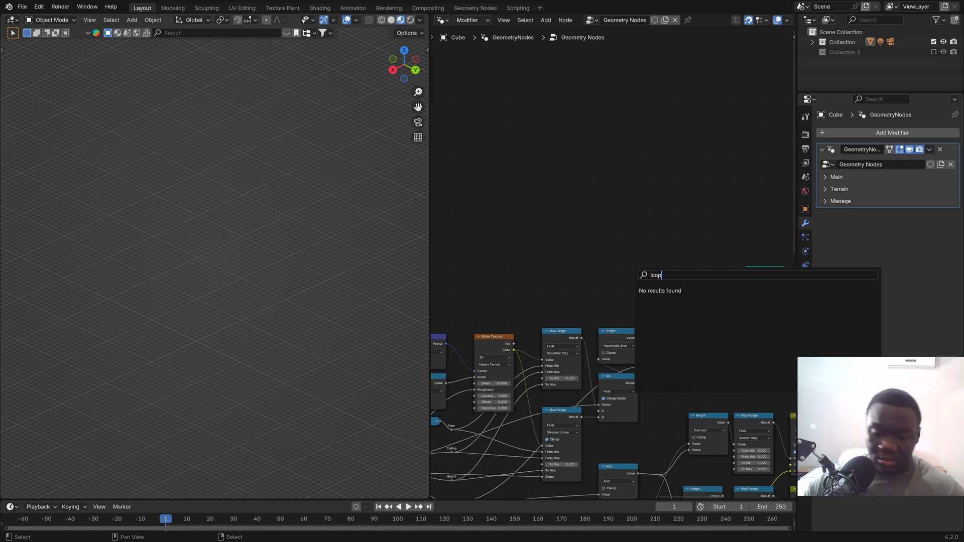
{"action": "key", "text": "BackSpace"}
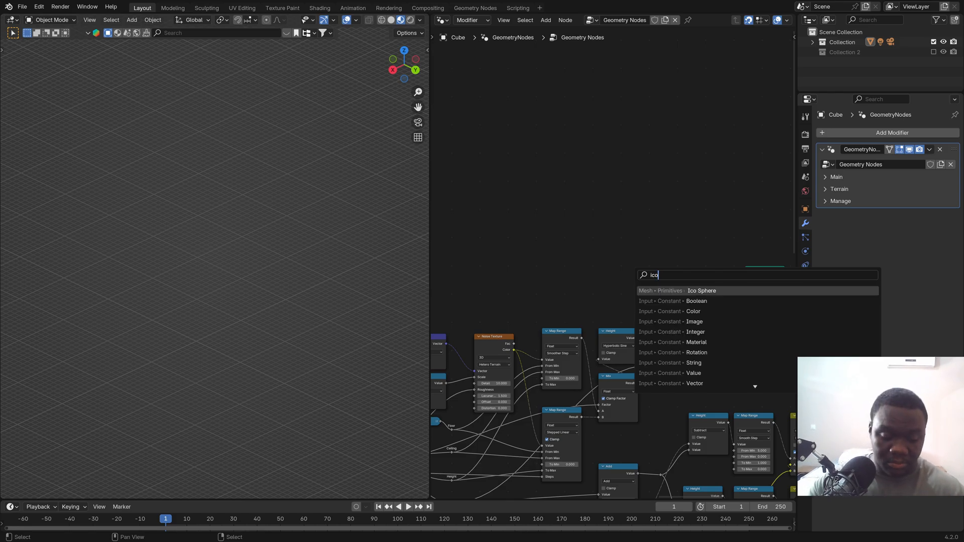
{"action": "key", "text": "Return"}
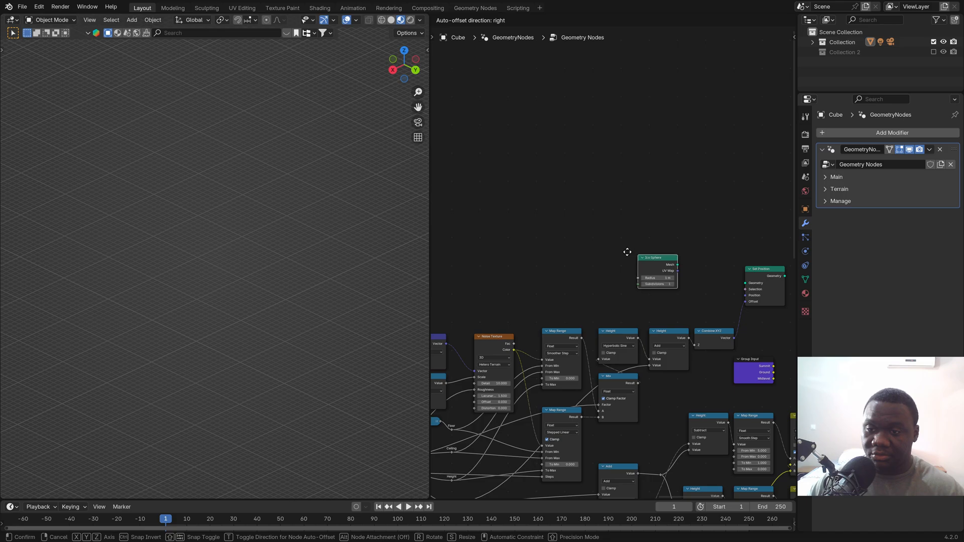
Step: Link Set Position's geometry output to the Top node and the Ico Sphere's mesh to Set Position's geometry input
{"action": "middle_click_drag", "start_coordinate": [669, 280], "coordinate": [450, 263]}
{"action": "scroll", "coordinate": [545, 273], "scroll_direction": "down", "scroll_amount": 2}
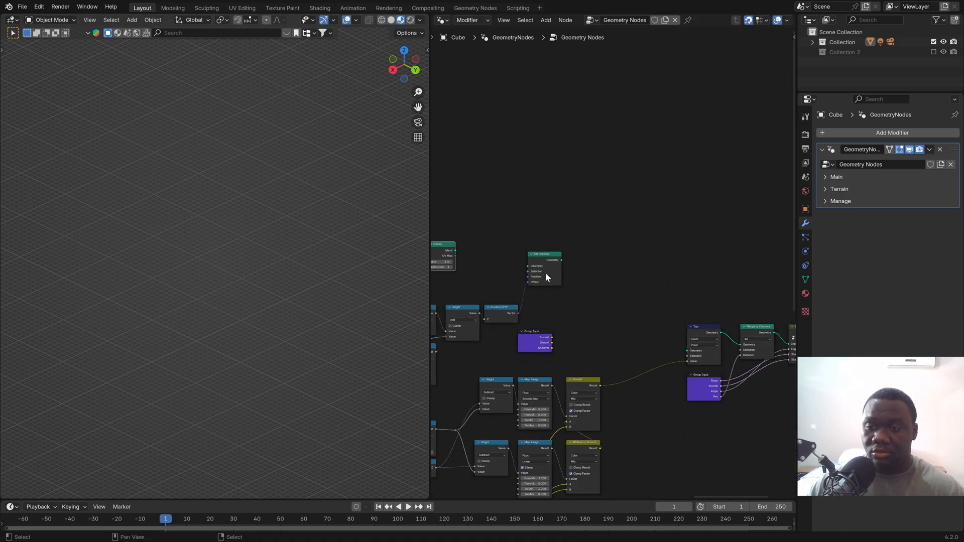
{"action": "middle_click_drag", "start_coordinate": [568, 271], "coordinate": [486, 260]}
{"action": "scroll", "coordinate": [485, 258], "scroll_direction": "up", "scroll_amount": 2}
{"action": "left_click_drag", "start_coordinate": [477, 246], "coordinate": [625, 352]}
{"action": "middle_click_drag", "start_coordinate": [445, 261], "coordinate": [625, 274]}
{"action": "left_click_drag", "start_coordinate": [534, 247], "coordinate": [619, 264]}
{"action": "middle_click_drag", "start_coordinate": [511, 262], "coordinate": [691, 258]}
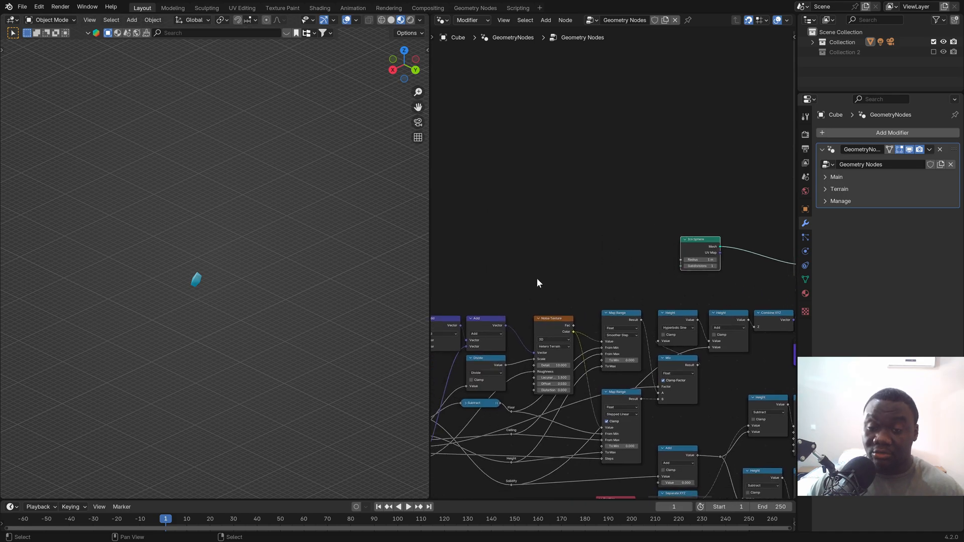
Step: Link the Group Input's Size output to the Ico Sphere's Radius
{"action": "middle_click_drag", "start_coordinate": [525, 278], "coordinate": [653, 252]}
{"action": "scroll", "coordinate": [500, 244], "scroll_direction": "up", "scroll_amount": 1}
{"action": "left_click_drag", "start_coordinate": [485, 237], "coordinate": [668, 233]}
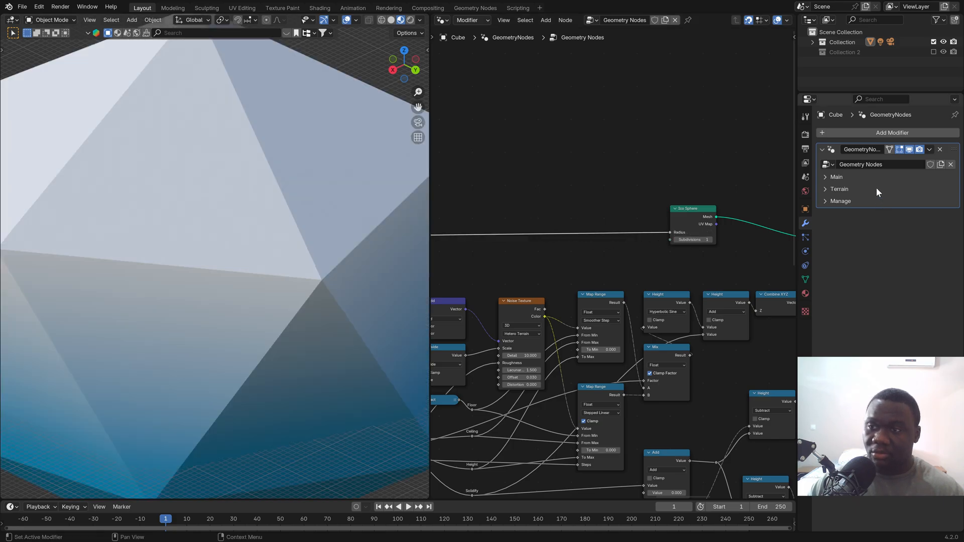
Step: Expand the modifier's Main settings and set Size to 100
{"action": "scroll", "coordinate": [354, 195], "scroll_direction": "down", "scroll_amount": 5}
{"action": "left_click", "coordinate": [833, 178]}
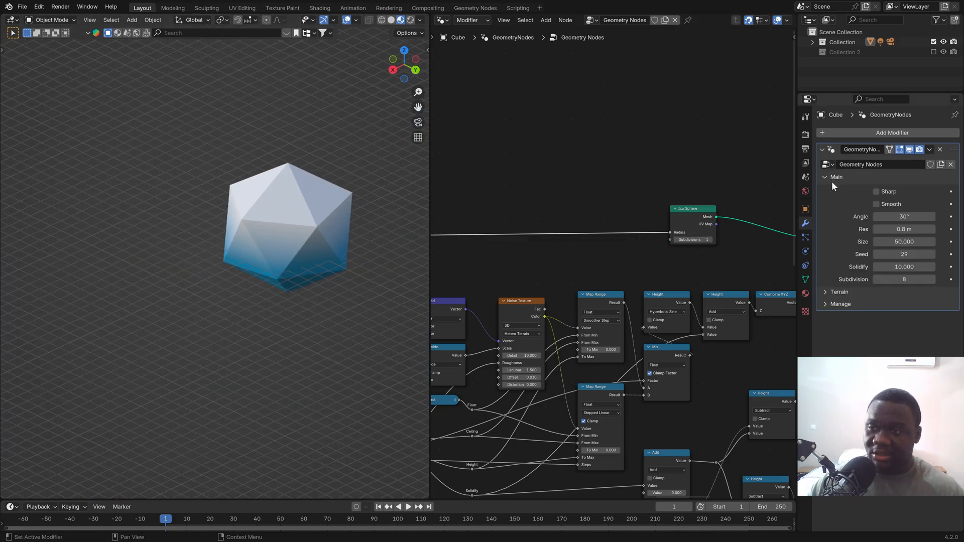
{"action": "left_click", "coordinate": [904, 242]}
{"action": "type", "text": "1"}
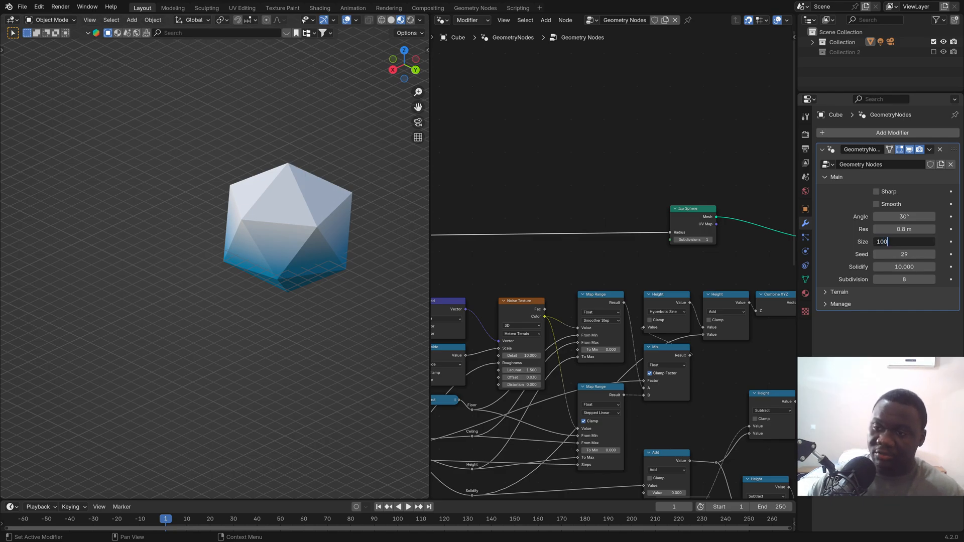
{"action": "key", "text": "Return"}
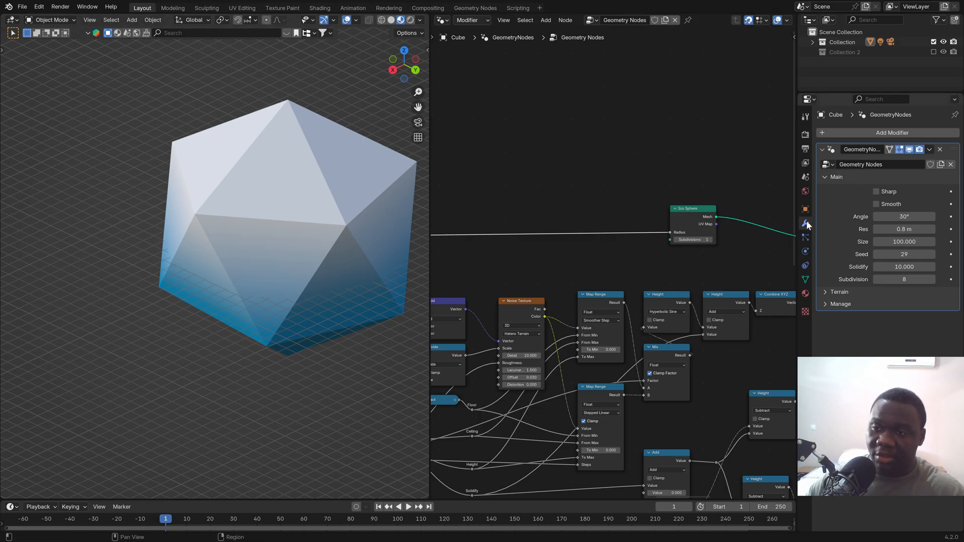
Step: Change the subtype of the Size group input to Distance, with the Terrain socket group collapsed
{"action": "key", "text": "n"}
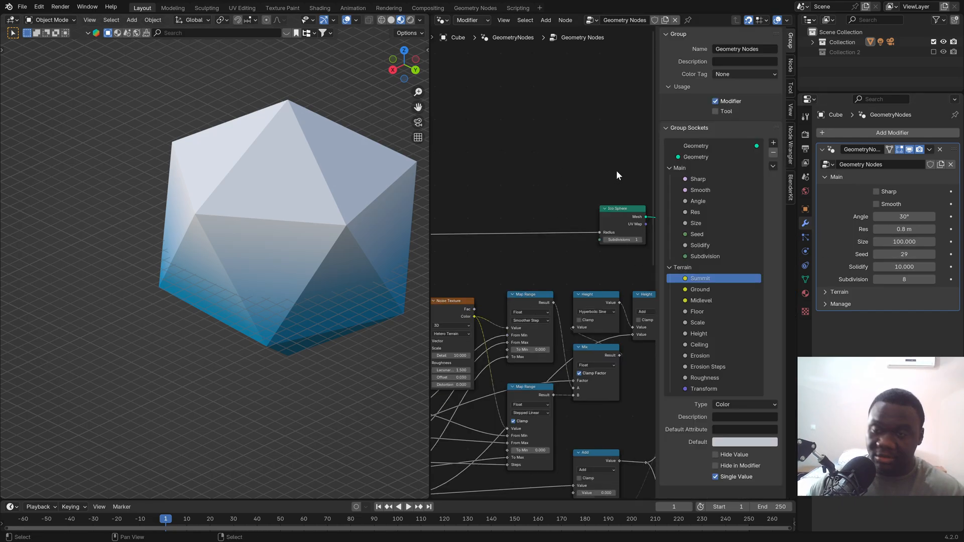
{"action": "left_click", "coordinate": [670, 268]}
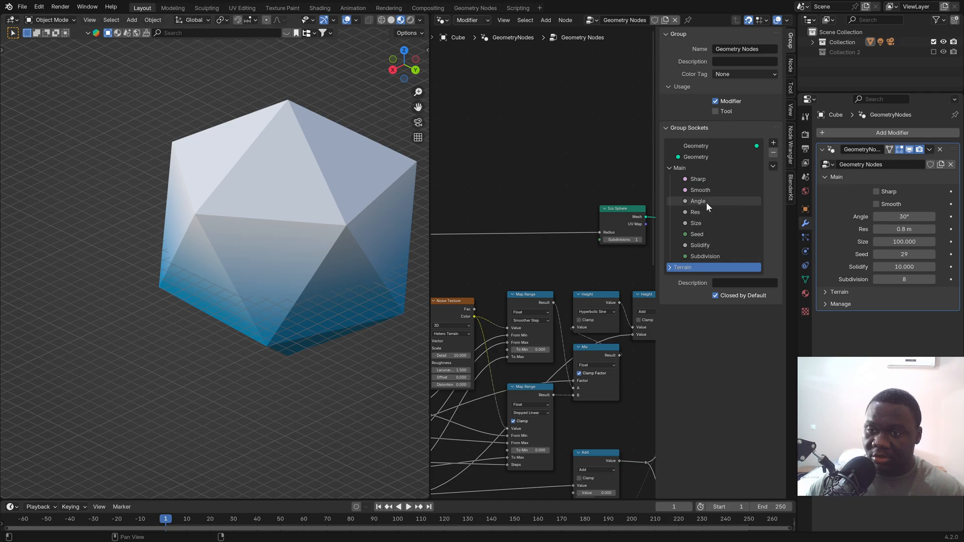
{"action": "left_click", "coordinate": [699, 224]}
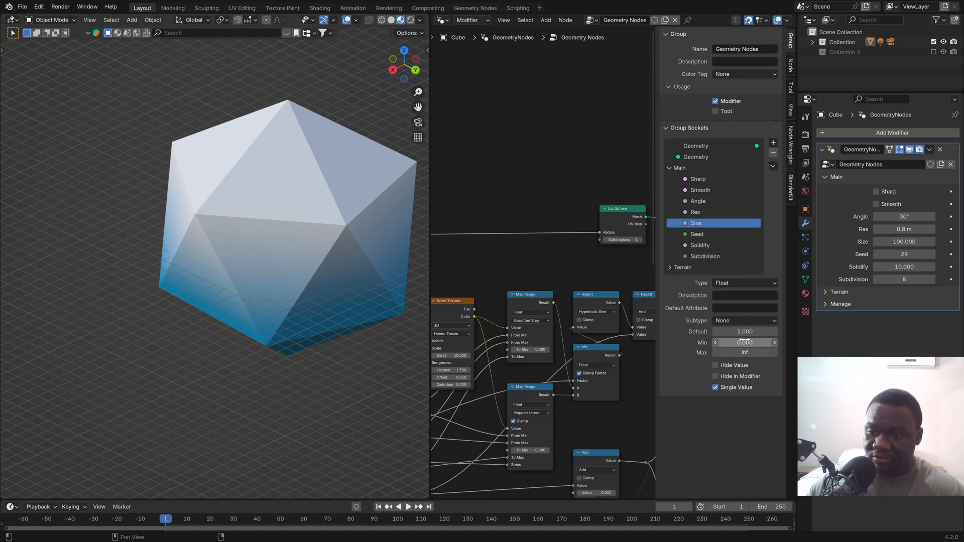
{"action": "left_click", "coordinate": [724, 321]}
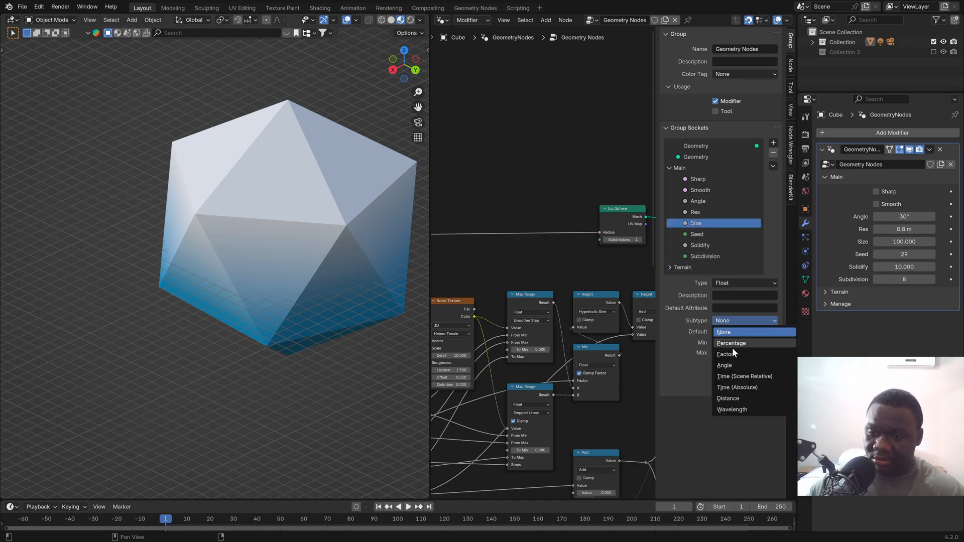
{"action": "left_click", "coordinate": [740, 397]}
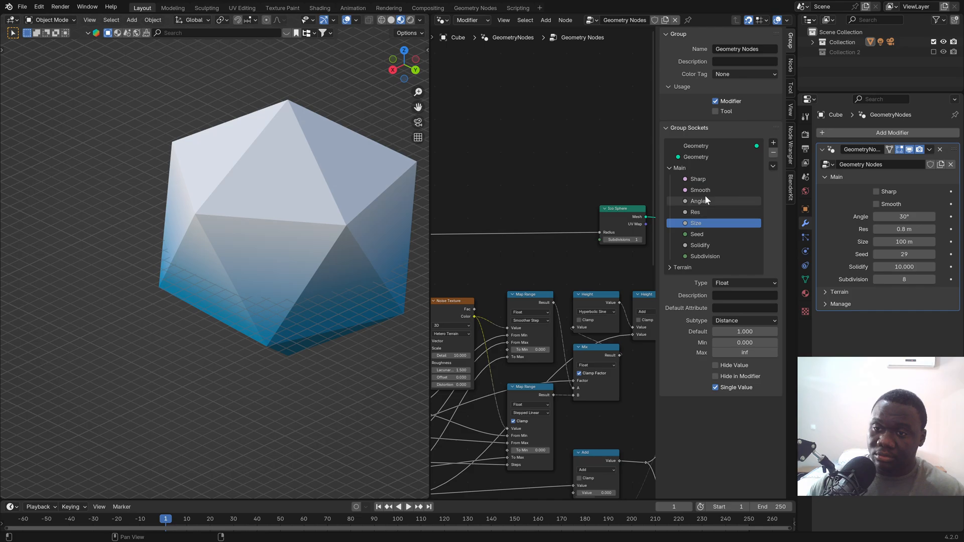
Step: Change the subtype of the Res group input to None and hide the node editor's sidebar
{"action": "left_click", "coordinate": [700, 213]}
{"action": "left_click", "coordinate": [739, 321]}
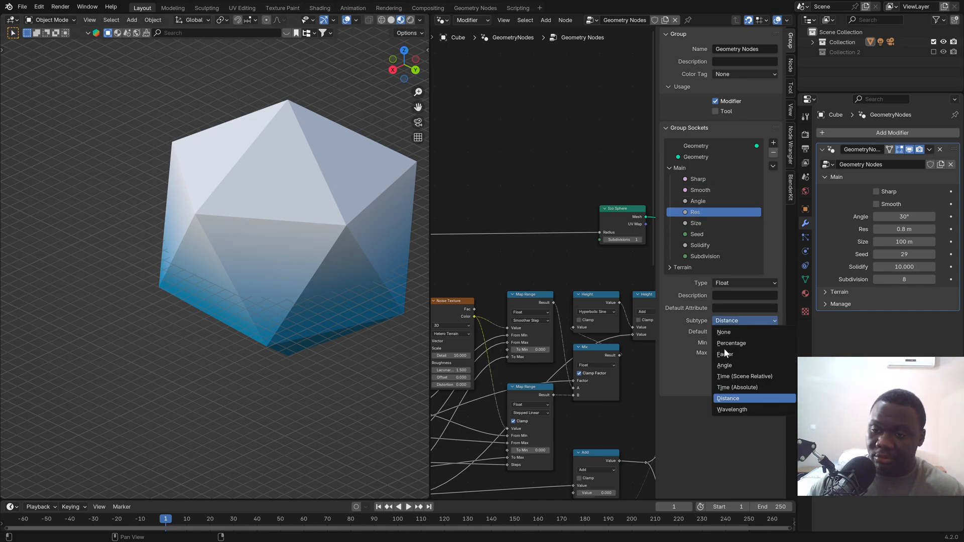
{"action": "left_click", "coordinate": [726, 331]}
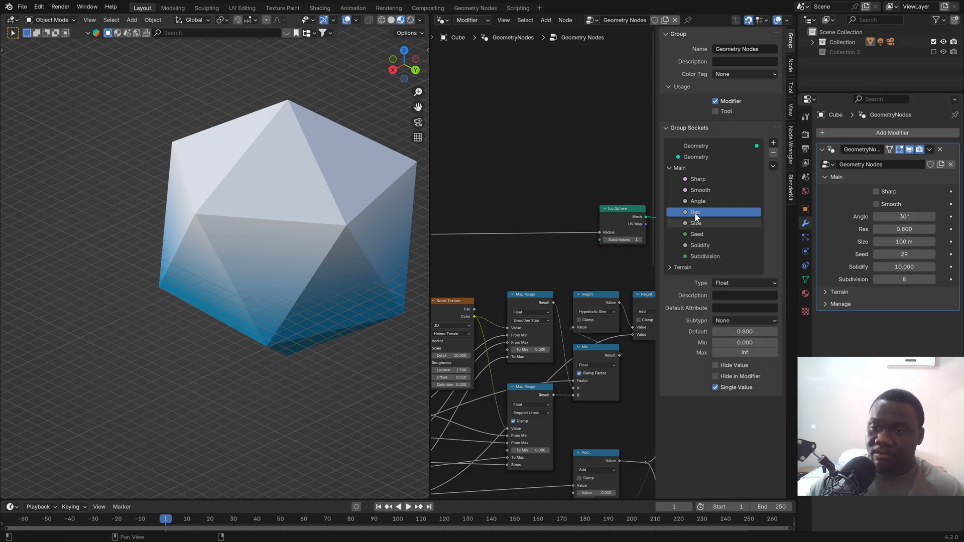
{"action": "key", "text": "n"}
Step: Set the modifier's Subdivision to 7 and link the Group Input's Subdivision output to the Ico Sphere's Subdivisions
{"action": "scroll", "coordinate": [608, 255], "scroll_direction": "up", "scroll_amount": 1}
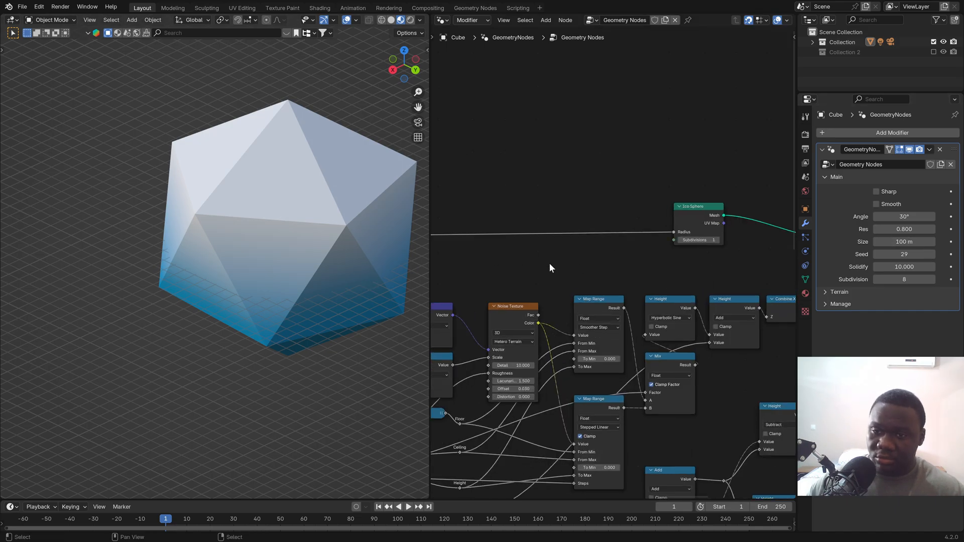
{"action": "middle_click_drag", "start_coordinate": [550, 264], "coordinate": [618, 270]}
{"action": "scroll", "coordinate": [513, 240], "scroll_direction": "down", "scroll_amount": 3}
{"action": "middle_click_drag", "start_coordinate": [452, 241], "coordinate": [561, 236]}
{"action": "left_click_drag", "start_coordinate": [518, 248], "coordinate": [700, 236]}
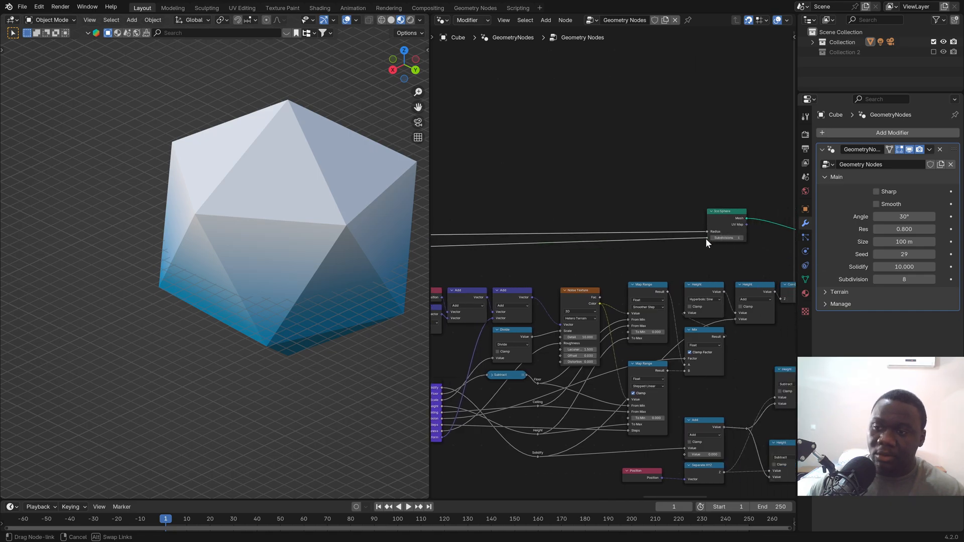
{"action": "right_click", "coordinate": [706, 239]}
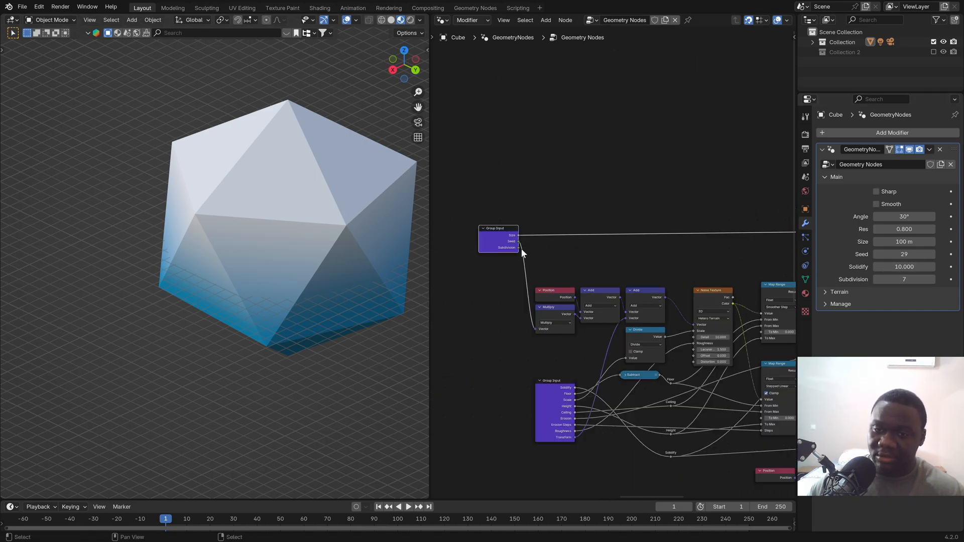
{"action": "left_click_drag", "start_coordinate": [519, 248], "coordinate": [727, 240]}
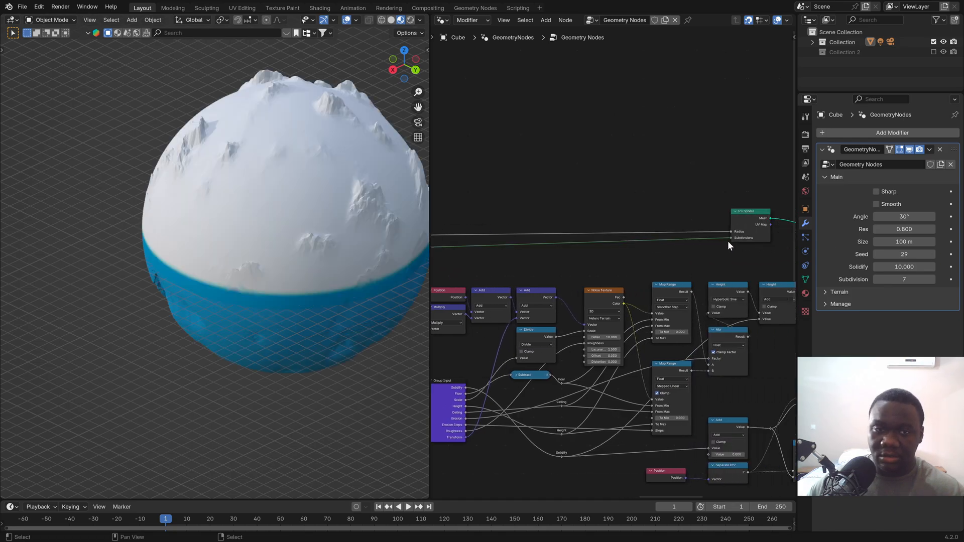
Step: Widen the 3D viewport beside the node editor and inspect the displaced planet surface from different angles
{"action": "scroll", "coordinate": [330, 234], "scroll_direction": "up", "scroll_amount": 5}
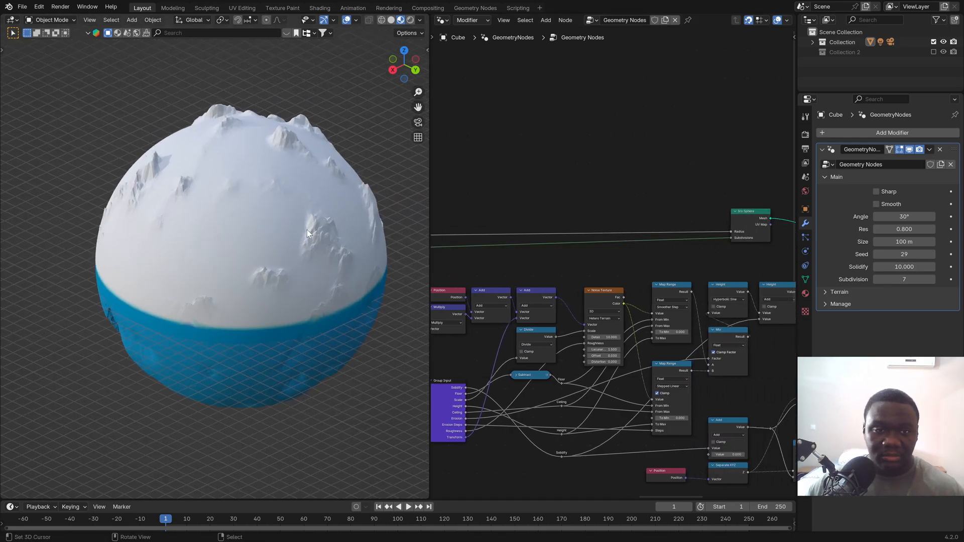
{"action": "scroll", "coordinate": [342, 209], "scroll_direction": "down", "scroll_amount": 3}
{"action": "left_click_drag", "start_coordinate": [429, 187], "coordinate": [500, 190]}
{"action": "middle_click_drag", "start_coordinate": [328, 249], "coordinate": [330, 137]}
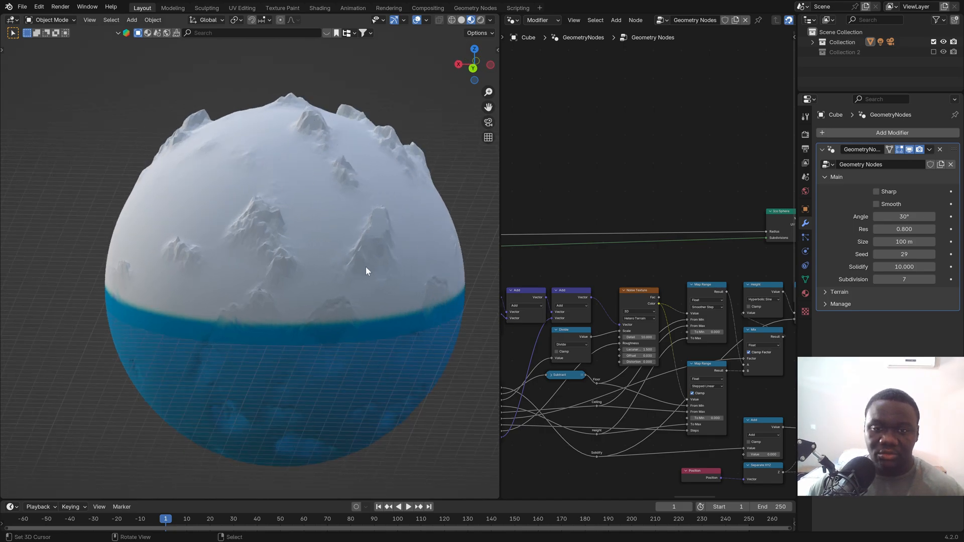
{"action": "middle_click_drag", "start_coordinate": [414, 230], "coordinate": [338, 235]}
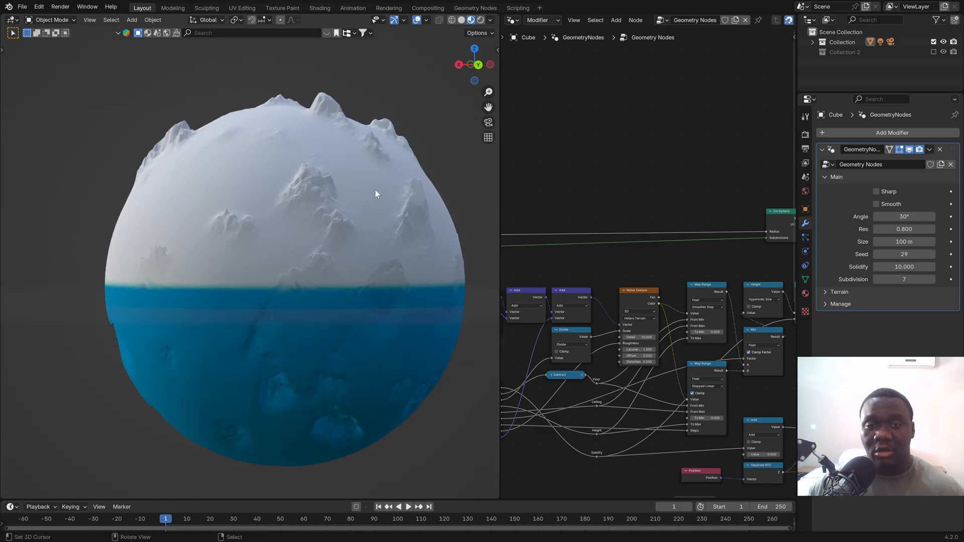
Step: Delete the Combine XYZ node that feeds Set Position's Offset
{"action": "scroll", "coordinate": [620, 285], "scroll_direction": "down", "scroll_amount": 3}
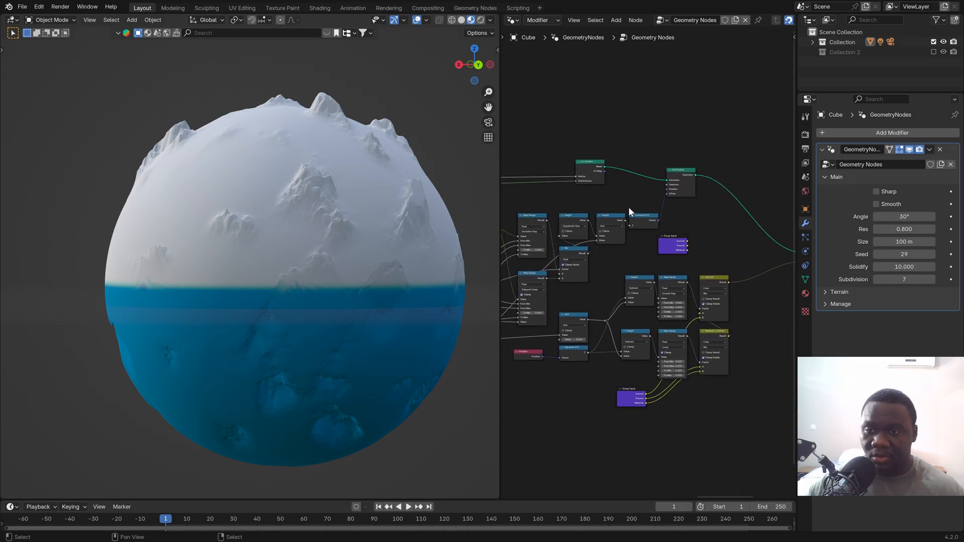
{"action": "scroll", "coordinate": [667, 197], "scroll_direction": "up", "scroll_amount": 3}
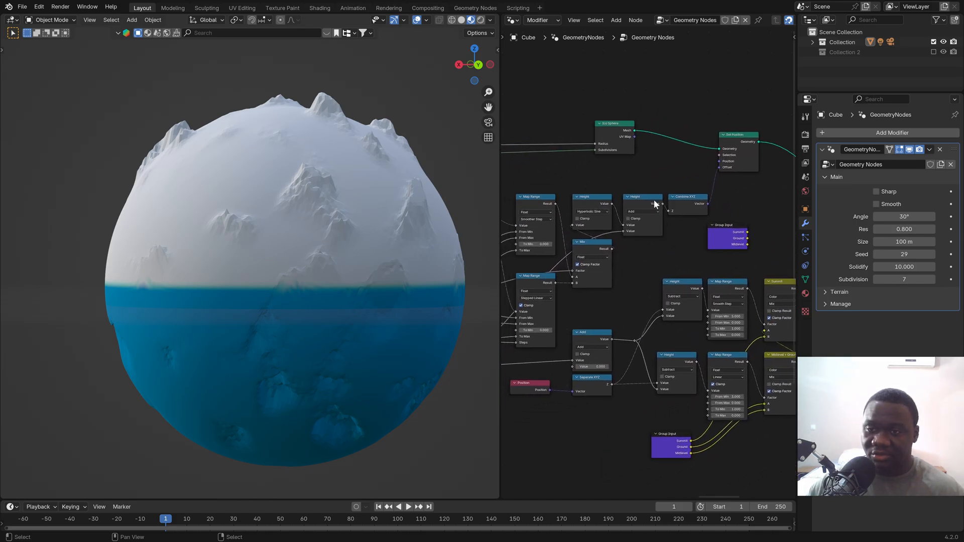
{"action": "scroll", "coordinate": [673, 210], "scroll_direction": "up", "scroll_amount": 2}
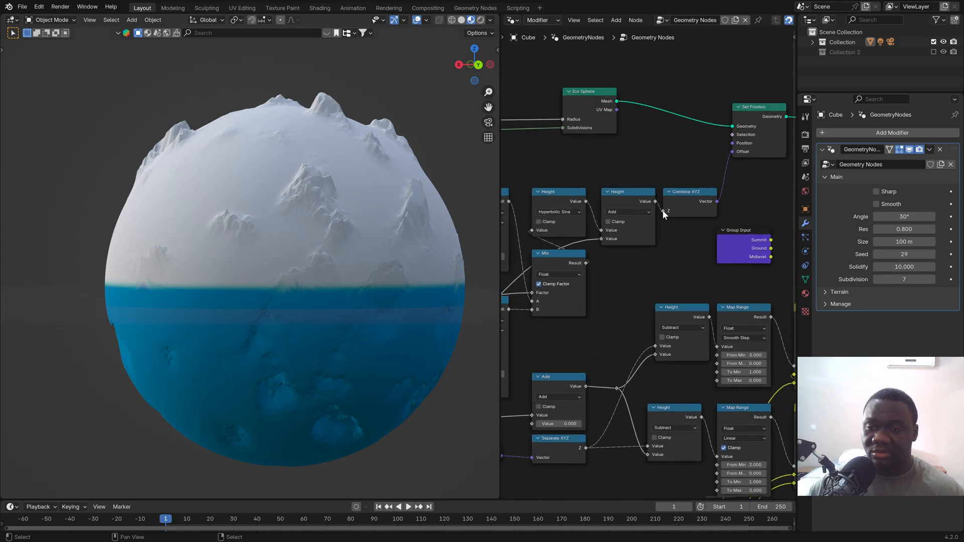
{"action": "left_click", "coordinate": [704, 208]}
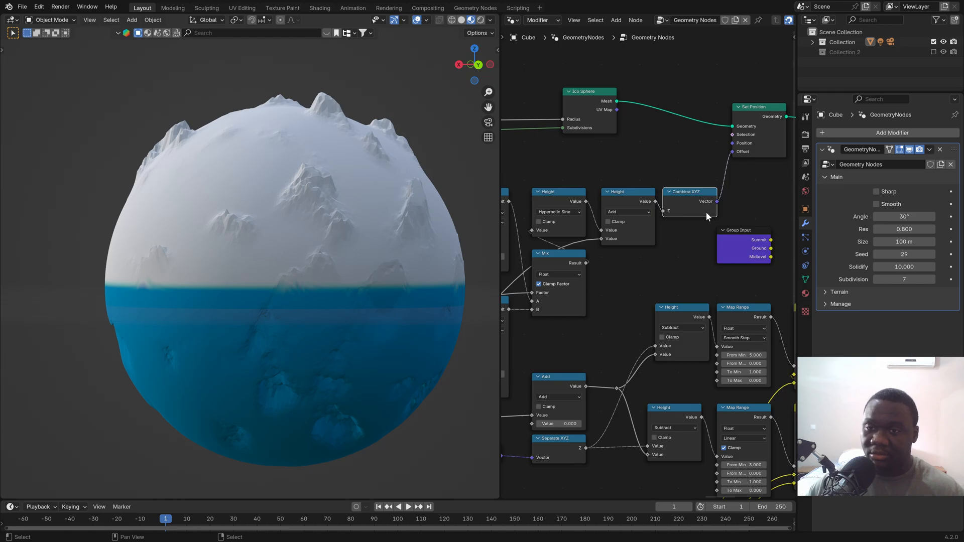
{"action": "key", "text": "x"}
Step: Delete the unconnected Group Input node with Summit, Ground and Midlevel below Set Position
{"action": "scroll", "coordinate": [623, 288], "scroll_direction": "down", "scroll_amount": 4}
{"action": "middle_click_drag", "start_coordinate": [678, 280], "coordinate": [607, 274]}
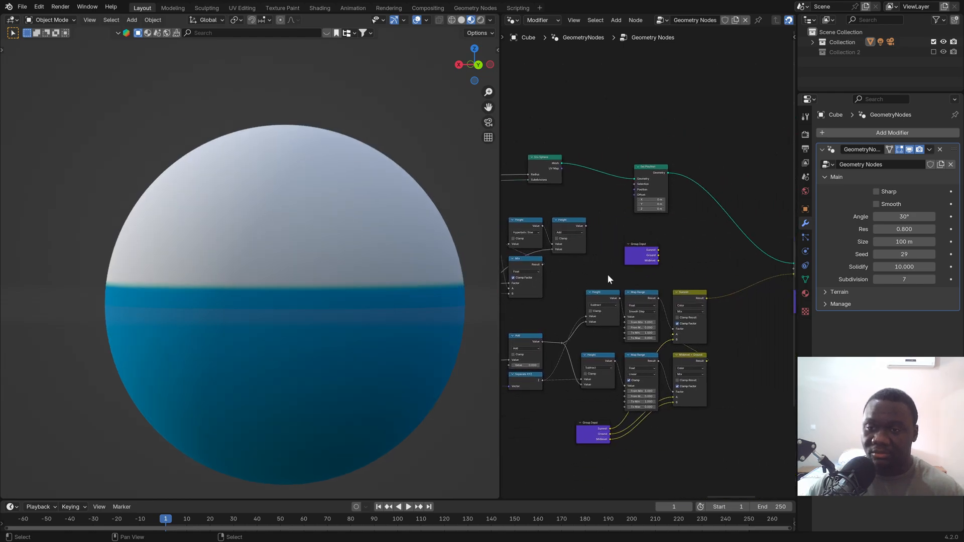
{"action": "scroll", "coordinate": [636, 272], "scroll_direction": "up", "scroll_amount": 2}
{"action": "left_click", "coordinate": [650, 246]}
{"action": "key", "text": "x"}
Step: Delete the Height math node set to Add after the Hyperbolic Sine node
{"action": "scroll", "coordinate": [623, 249], "scroll_direction": "down", "scroll_amount": 3}
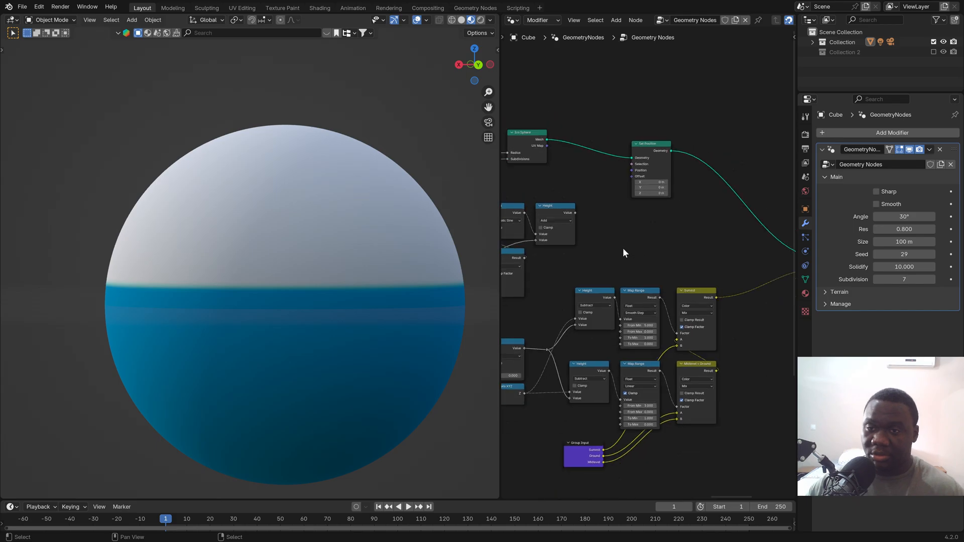
{"action": "scroll", "coordinate": [634, 247], "scroll_direction": "up", "scroll_amount": 4}
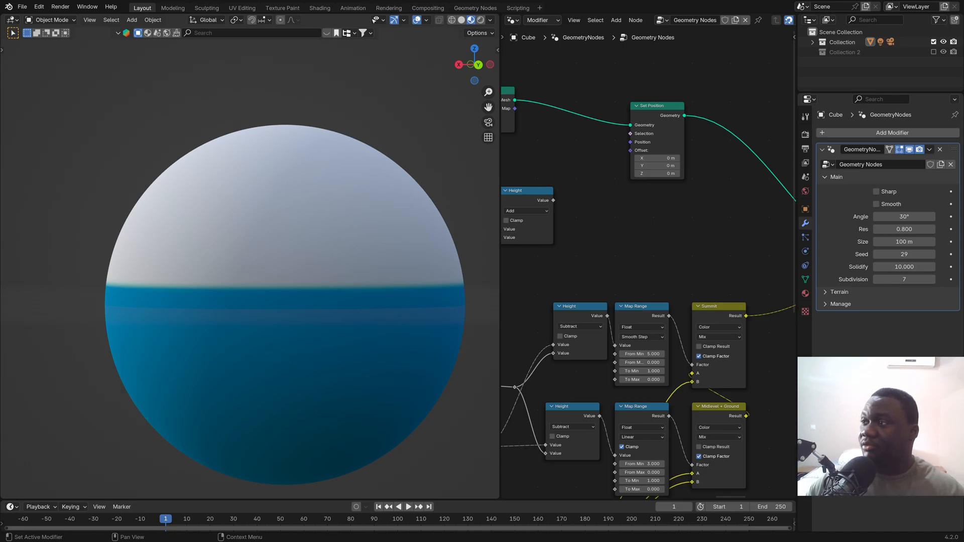
{"action": "scroll", "coordinate": [566, 242], "scroll_direction": "down", "scroll_amount": 2}
{"action": "middle_click_drag", "start_coordinate": [583, 239], "coordinate": [725, 224]}
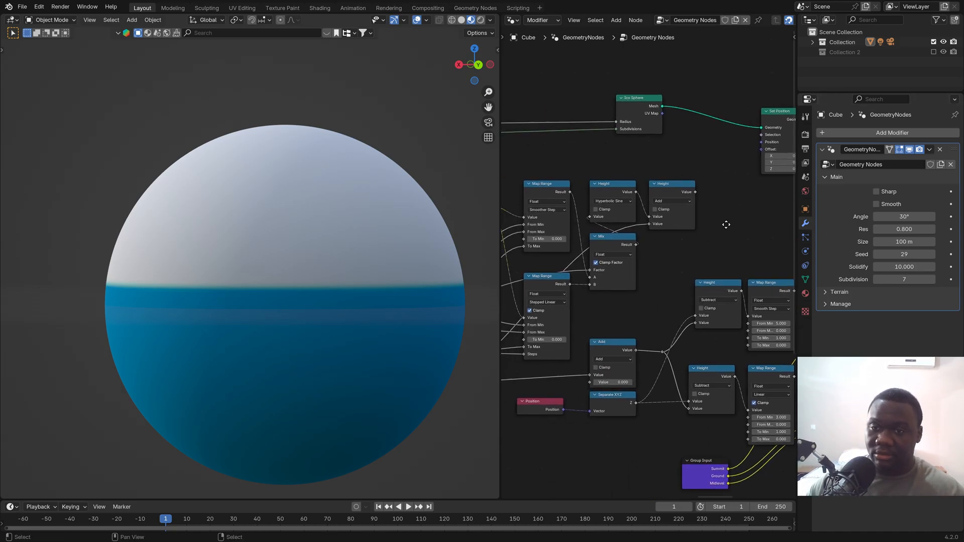
{"action": "scroll", "coordinate": [704, 211], "scroll_direction": "up", "scroll_amount": 2}
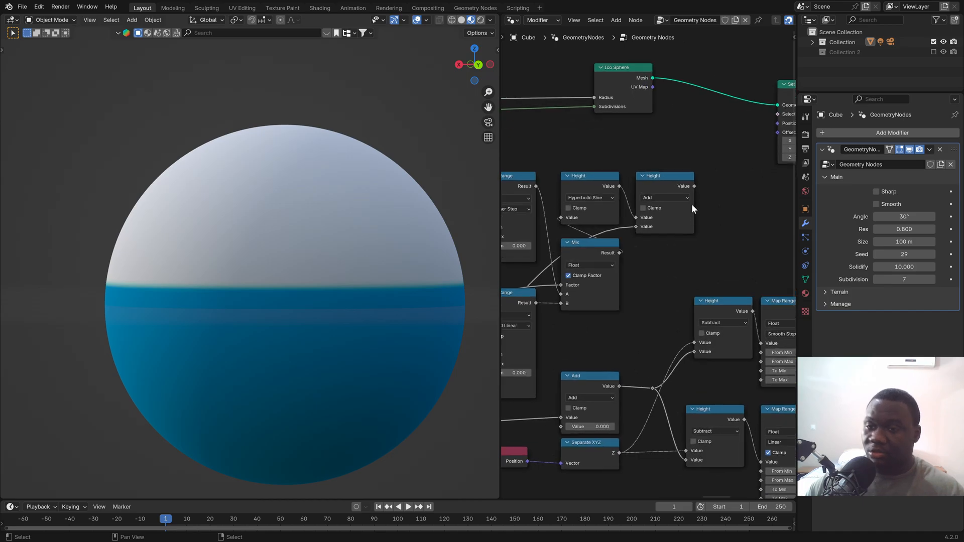
{"action": "left_click", "coordinate": [663, 184]}
{"action": "key", "text": "x"}
{"action": "scroll", "coordinate": [679, 197], "scroll_direction": "down", "scroll_amount": 2}
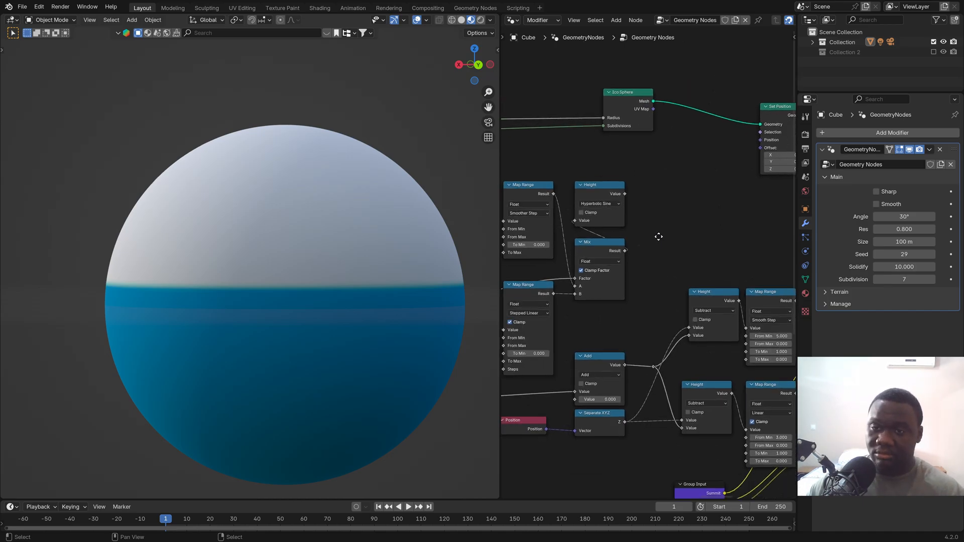
Step: Line up the Mix node and the Hyperbolic Sine Height node in a row after the Smoother Step Map Range node
{"action": "scroll", "coordinate": [620, 203], "scroll_direction": "up", "scroll_amount": 1}
{"action": "left_click_drag", "start_coordinate": [615, 264], "coordinate": [606, 208]}
{"action": "left_click_drag", "start_coordinate": [723, 219], "coordinate": [666, 197]}
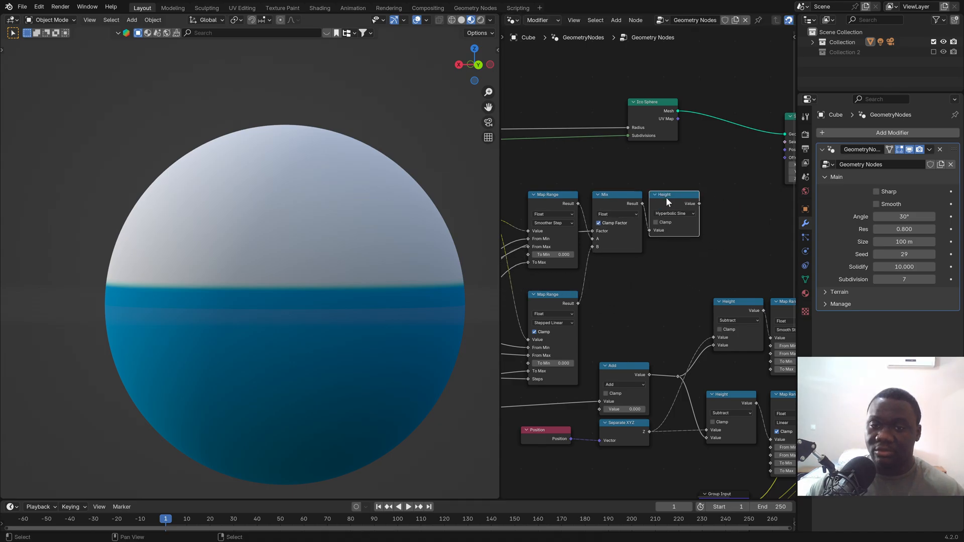
Step: Widen the node editor and mute the Top node between Set Position and Merge by Distance
{"action": "left_click_drag", "start_coordinate": [499, 161], "coordinate": [312, 166]}
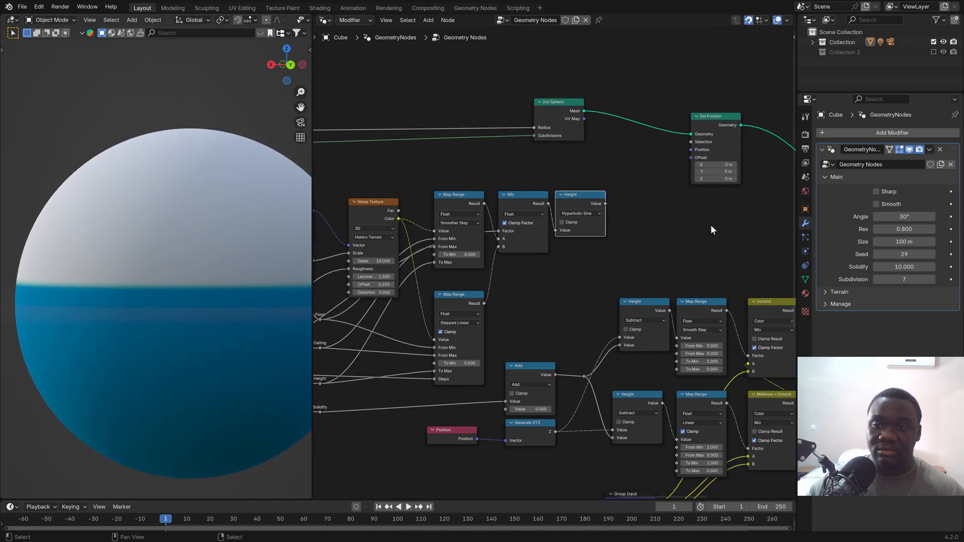
{"action": "scroll", "coordinate": [711, 225], "scroll_direction": "down", "scroll_amount": 3}
{"action": "scroll", "coordinate": [643, 231], "scroll_direction": "up", "scroll_amount": 1}
{"action": "scroll", "coordinate": [643, 232], "scroll_direction": "up", "scroll_amount": 2}
{"action": "left_click", "coordinate": [639, 241]}
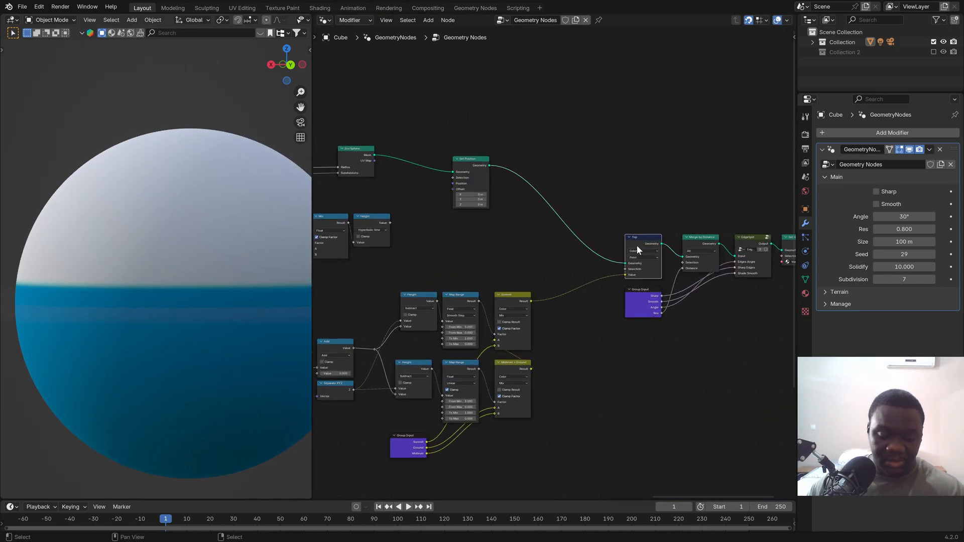
{"action": "key", "text": "m"}
Step: Switch the viewport to Solid shading and widen the 3D viewport beside the node editor
{"action": "scroll", "coordinate": [294, 28], "scroll_direction": "down", "scroll_amount": 5}
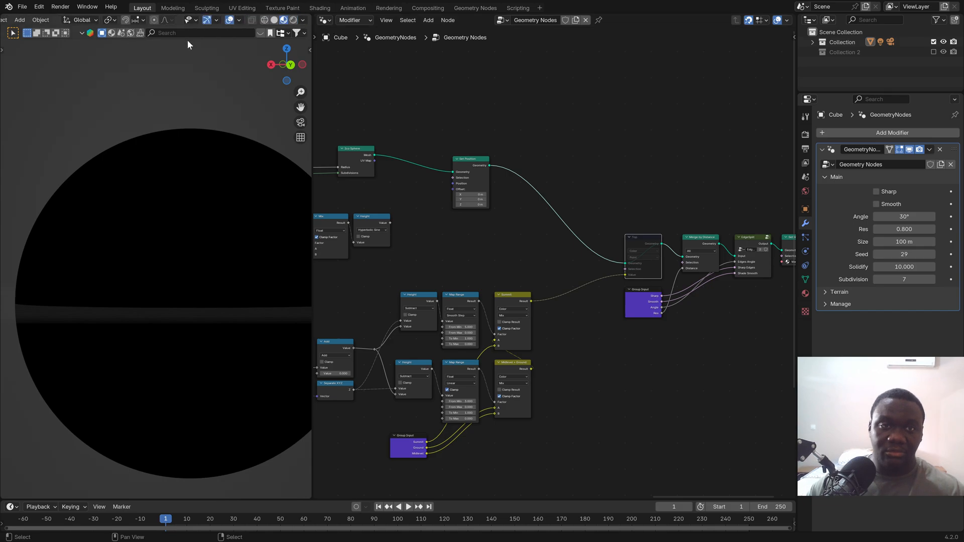
{"action": "left_click", "coordinate": [275, 20]}
{"action": "left_click_drag", "start_coordinate": [312, 71], "coordinate": [371, 71]}
{"action": "scroll", "coordinate": [483, 202], "scroll_direction": "down", "scroll_amount": 2}
{"action": "scroll", "coordinate": [483, 202], "scroll_direction": "up", "scroll_amount": 1}
{"action": "scroll", "coordinate": [598, 228], "scroll_direction": "up", "scroll_amount": 3}
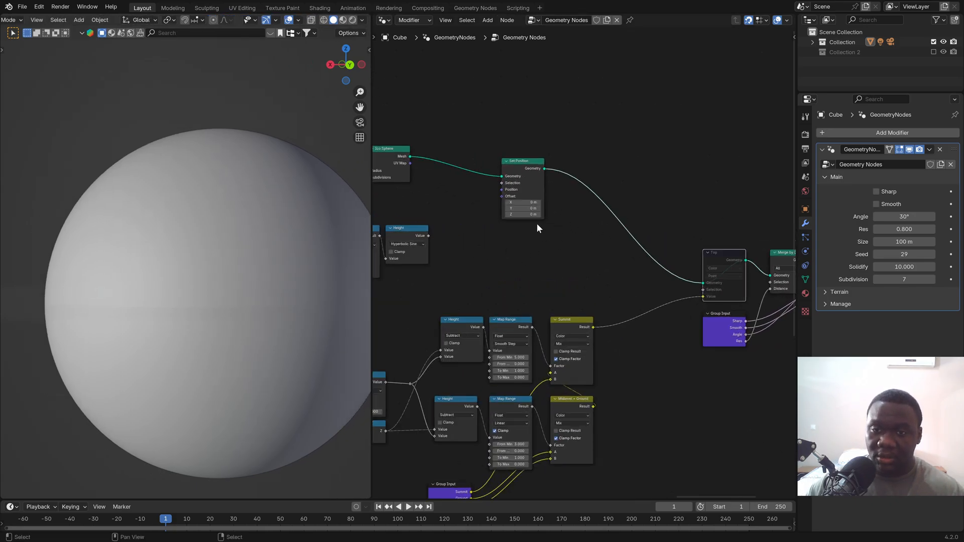
{"action": "scroll", "coordinate": [503, 267], "scroll_direction": "up", "scroll_amount": 1}
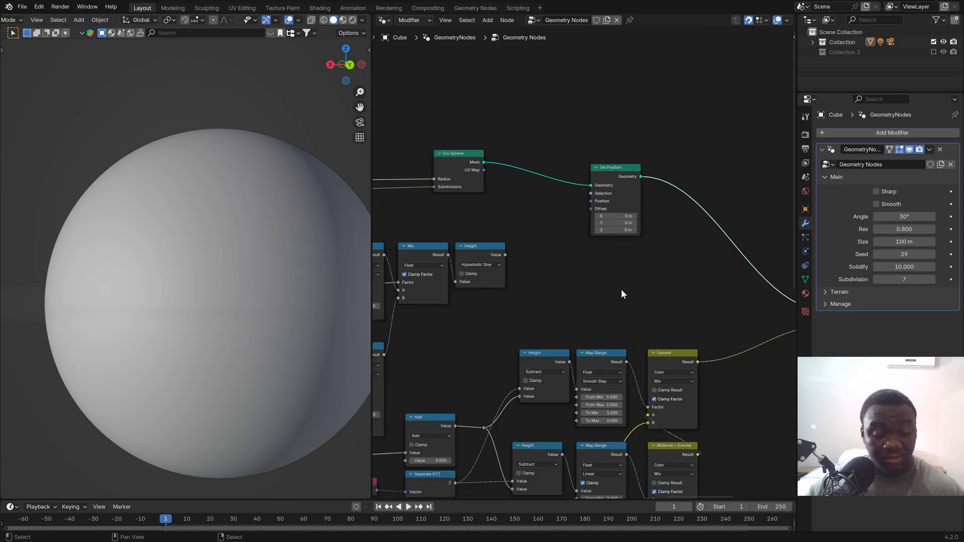
{"action": "key", "text": "shift+a"}
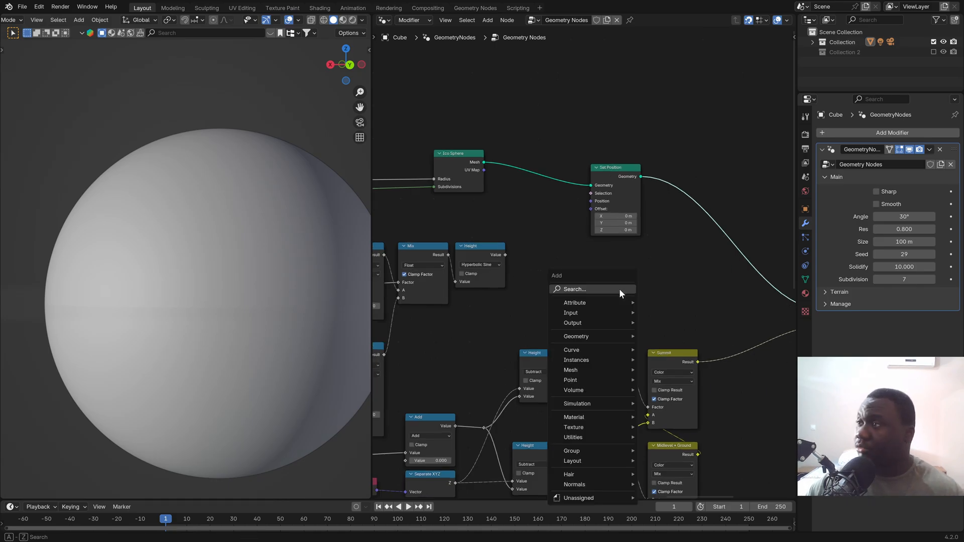
{"action": "left_click", "coordinate": [594, 296]}
{"action": "type", "text": "mult"}
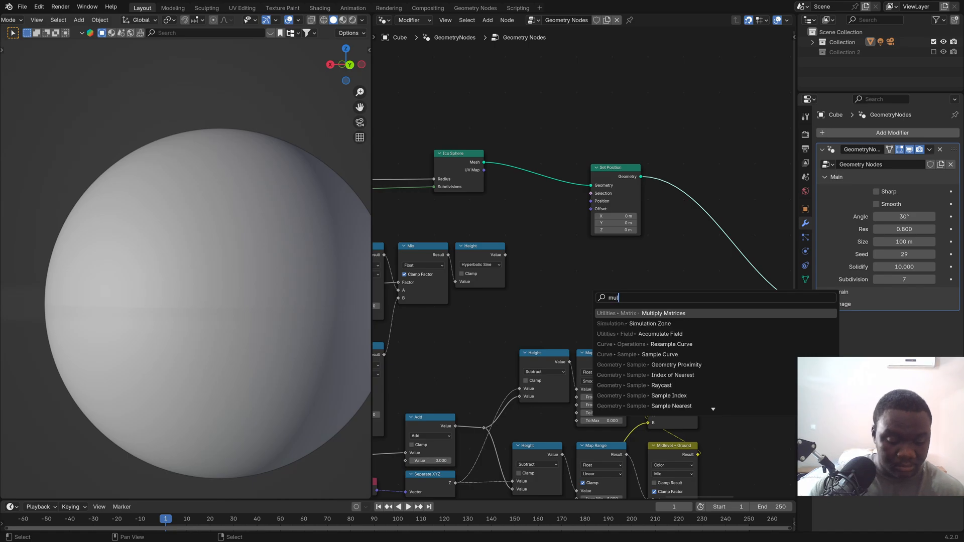
{"action": "key", "text": "Down"}
{"action": "key", "text": "Down"}
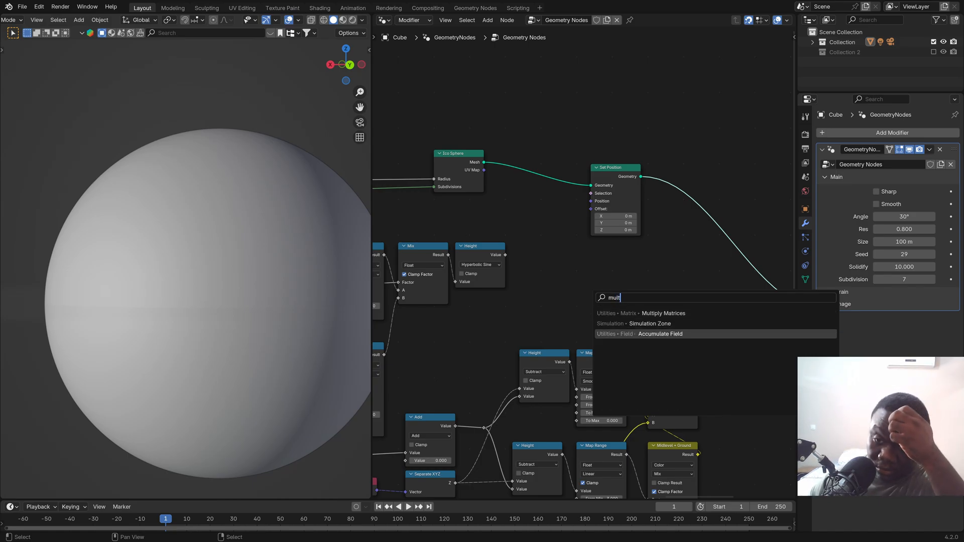
{"action": "key", "text": "Escape"}
Step: Add a Vector Math node set to Multiply and feed the Hyperbolic Sine value into its first vector
{"action": "scroll", "coordinate": [506, 270], "scroll_direction": "up", "scroll_amount": 2}
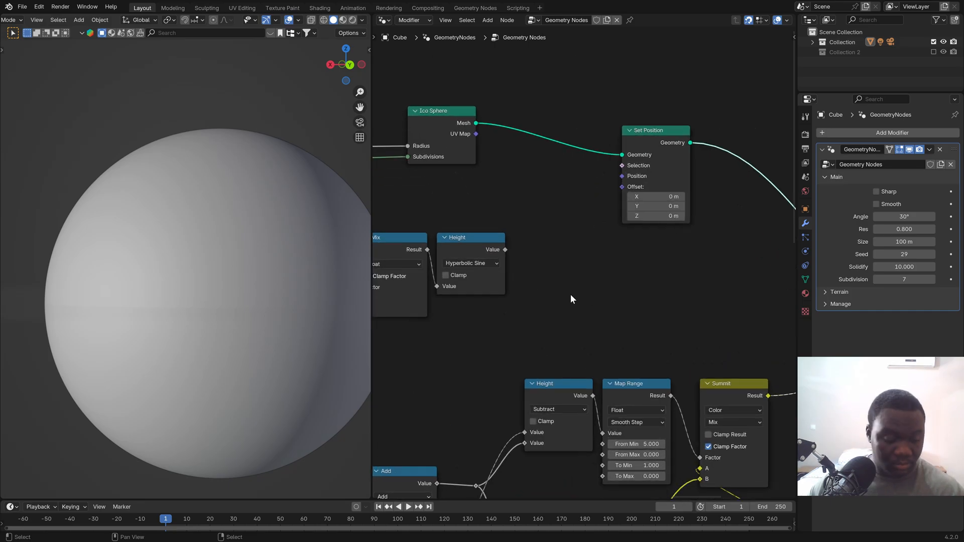
{"action": "key", "text": "shift+a"}
{"action": "type", "text": "vect"}
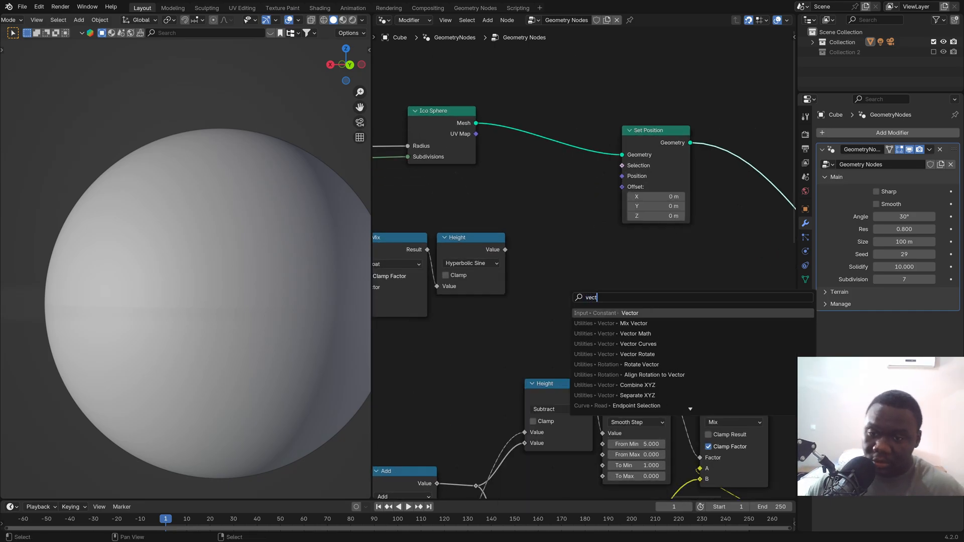
{"action": "key", "text": "Down"}
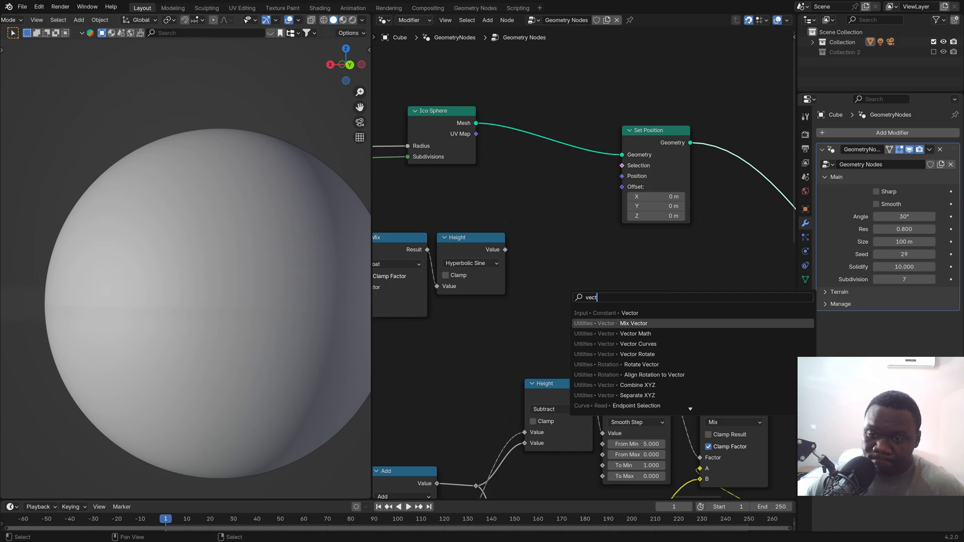
{"action": "key", "text": "Down"}
{"action": "key", "text": "Return"}
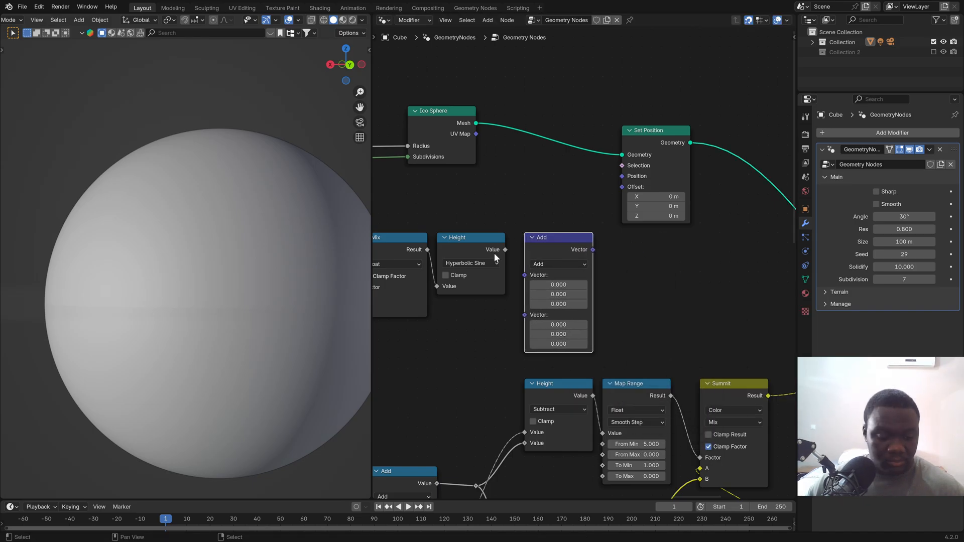
{"action": "left_click_drag", "start_coordinate": [505, 249], "coordinate": [525, 275]}
{"action": "left_click", "coordinate": [559, 263]}
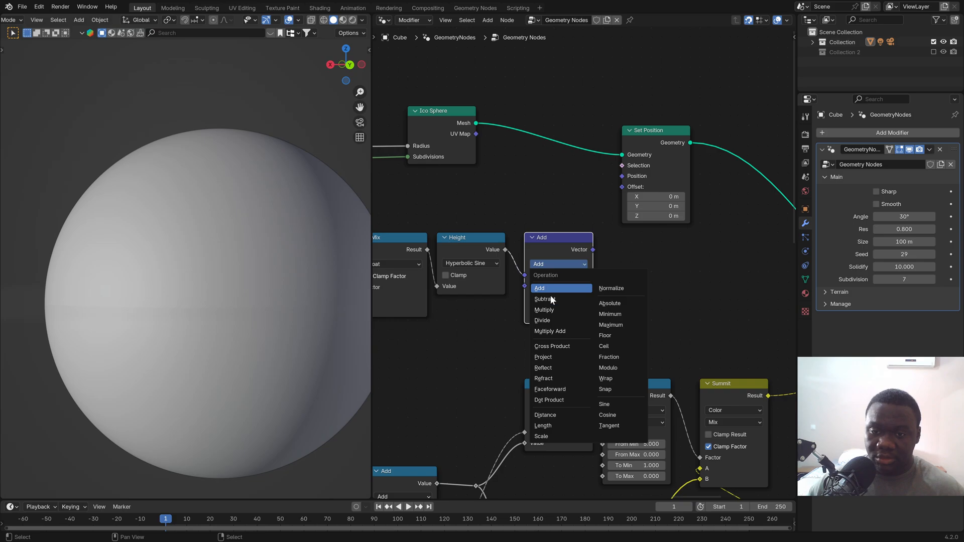
{"action": "left_click", "coordinate": [553, 309]}
Step: Feed a new Normal node into Multiply's second vector and connect the Multiply result to Set Position's Offset
{"action": "middle_click_drag", "start_coordinate": [515, 292], "coordinate": [554, 281]}
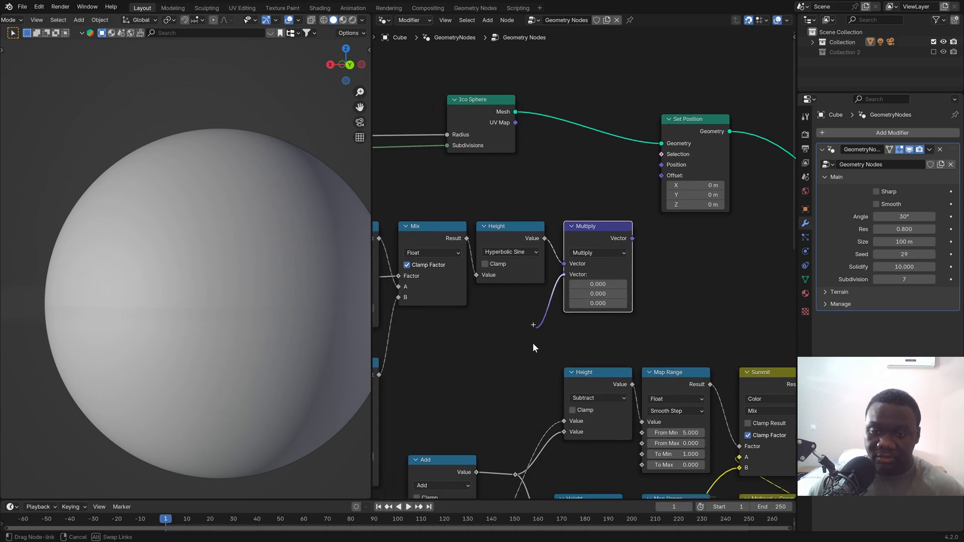
{"action": "key", "text": "shift+a"}
{"action": "type", "text": "no"}
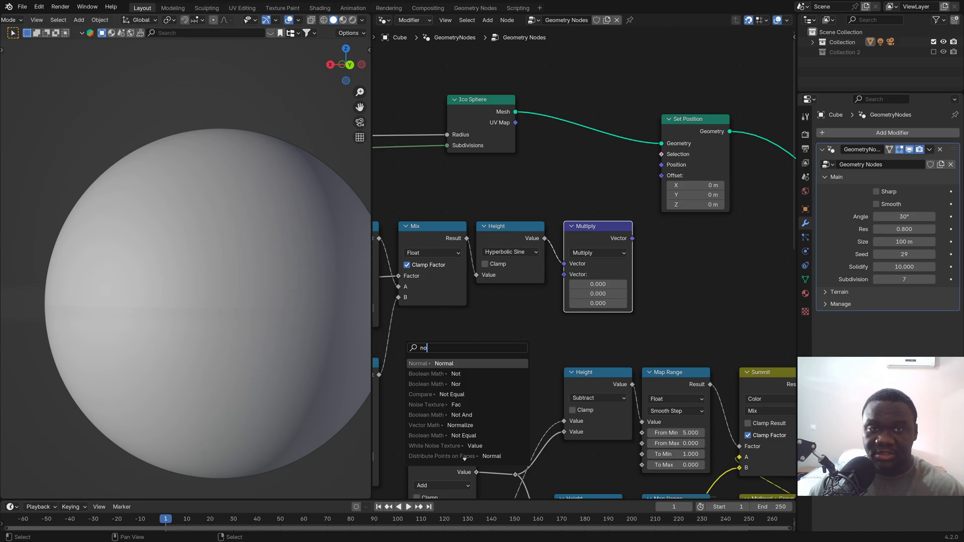
{"action": "key", "text": "Return"}
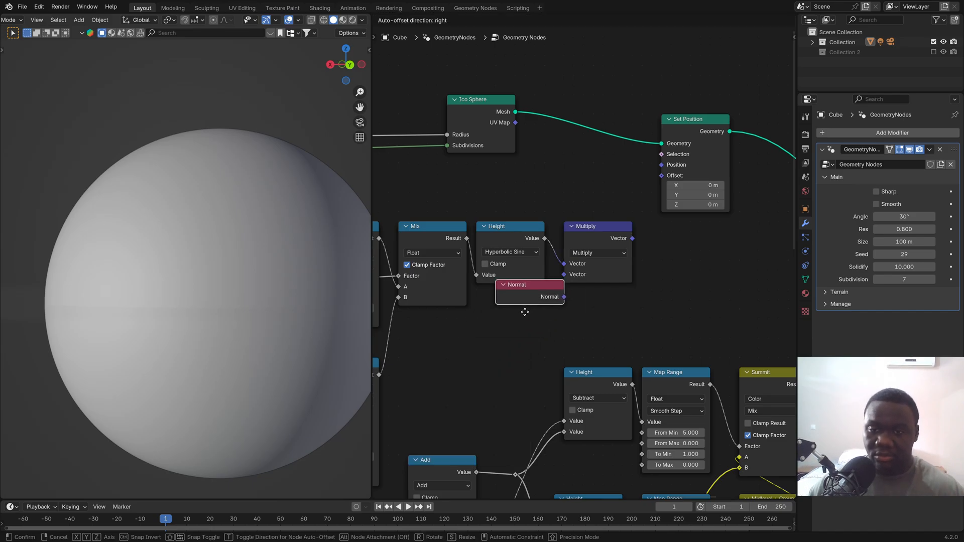
{"action": "left_click", "coordinate": [506, 329]}
{"action": "left_click_drag", "start_coordinate": [633, 238], "coordinate": [645, 224]}
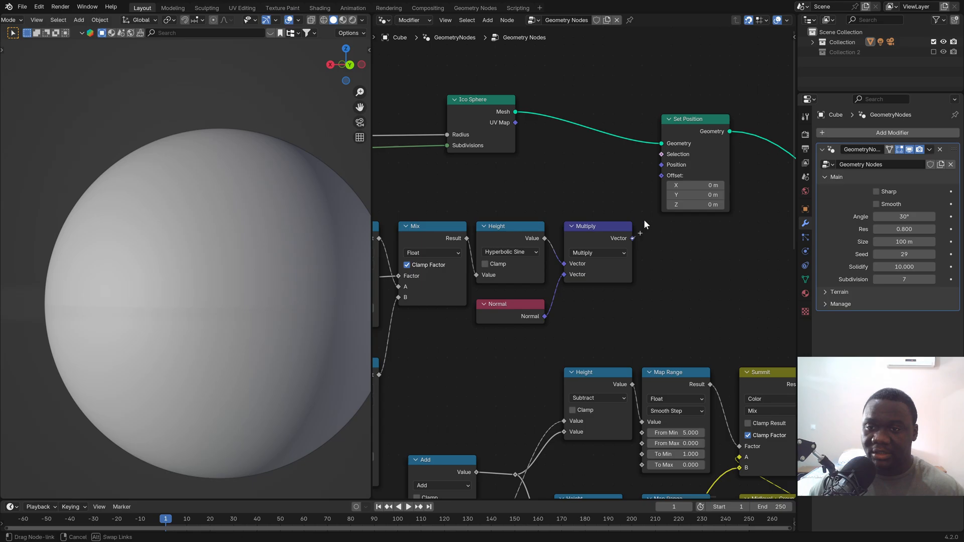
{"action": "left_click_drag", "start_coordinate": [655, 176], "coordinate": [661, 181]}
Step: Inspect the sphere's displacement along its normals from different angles and distances
{"action": "scroll", "coordinate": [236, 251], "scroll_direction": "down", "scroll_amount": 4}
{"action": "middle_click_drag", "start_coordinate": [218, 264], "coordinate": [182, 313]}
{"action": "scroll", "coordinate": [237, 245], "scroll_direction": "up", "scroll_amount": 2}
{"action": "scroll", "coordinate": [237, 245], "scroll_direction": "up", "scroll_amount": 2}
{"action": "scroll", "coordinate": [255, 162], "scroll_direction": "down", "scroll_amount": 2}
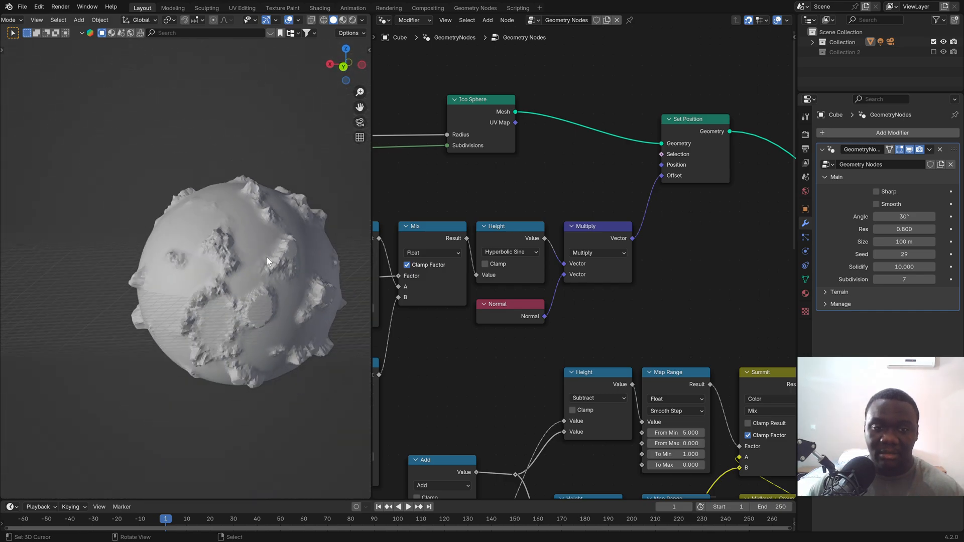
{"action": "scroll", "coordinate": [269, 257], "scroll_direction": "up", "scroll_amount": 3}
{"action": "mouse_move", "coordinate": [297, 285]}
{"action": "middle_mouse_down"}
{"action": "mouse_move", "coordinate": [222, 267]}
{"action": "mouse_move", "coordinate": [222, 282]}
{"action": "mouse_move", "coordinate": [323, 267]}
{"action": "mouse_move", "coordinate": [308, 231]}
{"action": "mouse_move", "coordinate": [295, 275]}
{"action": "middle_mouse_up"}
{"action": "scroll", "coordinate": [222, 282], "scroll_direction": "down", "scroll_amount": 2}
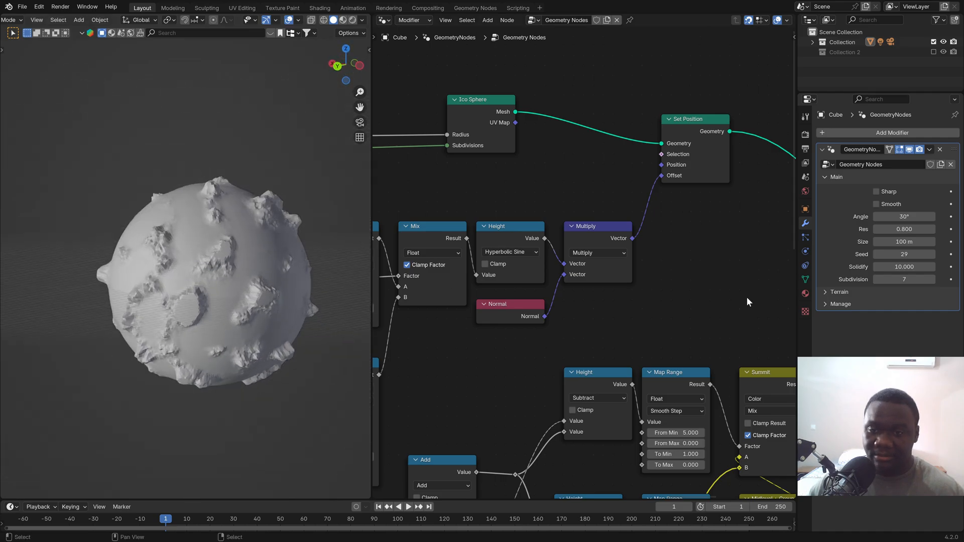
Step: Unmute the Top node after Set Position and switch the viewport to Material Preview shading
{"action": "scroll", "coordinate": [627, 296], "scroll_direction": "down", "scroll_amount": 4}
{"action": "scroll", "coordinate": [644, 224], "scroll_direction": "up", "scroll_amount": 1}
{"action": "scroll", "coordinate": [644, 224], "scroll_direction": "down", "scroll_amount": 1}
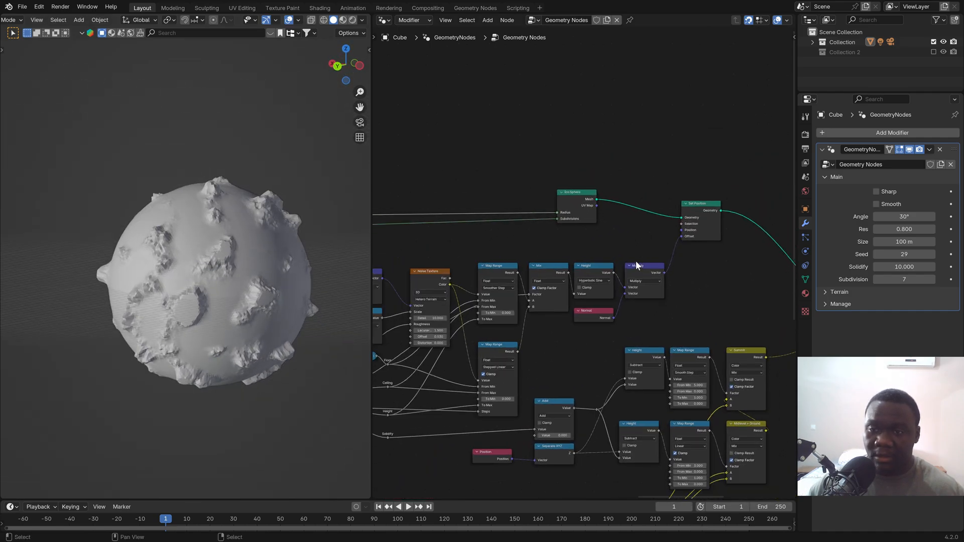
{"action": "middle_click_drag", "start_coordinate": [636, 260], "coordinate": [647, 198]}
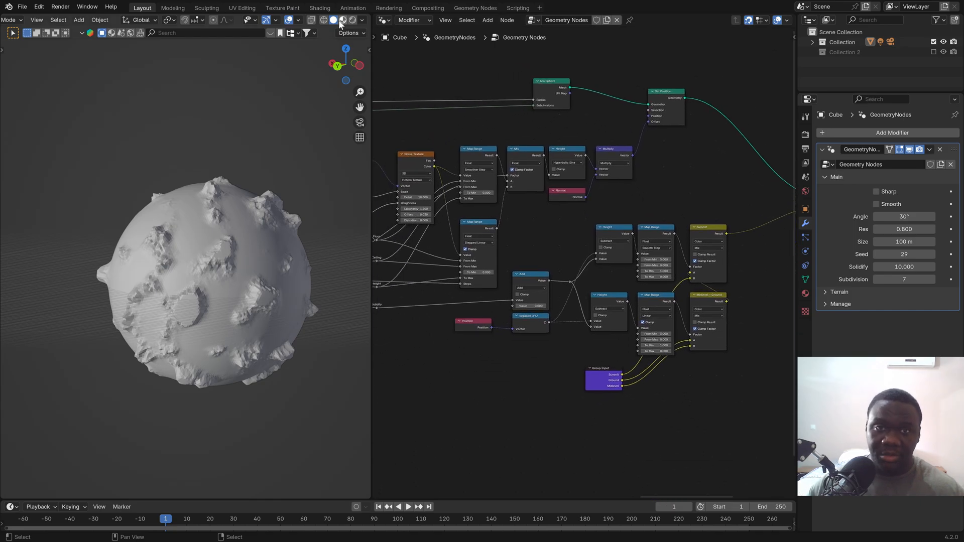
{"action": "middle_click_drag", "start_coordinate": [728, 187], "coordinate": [500, 185]}
{"action": "scroll", "coordinate": [613, 182], "scroll_direction": "up", "scroll_amount": 1}
{"action": "left_click", "coordinate": [612, 172]}
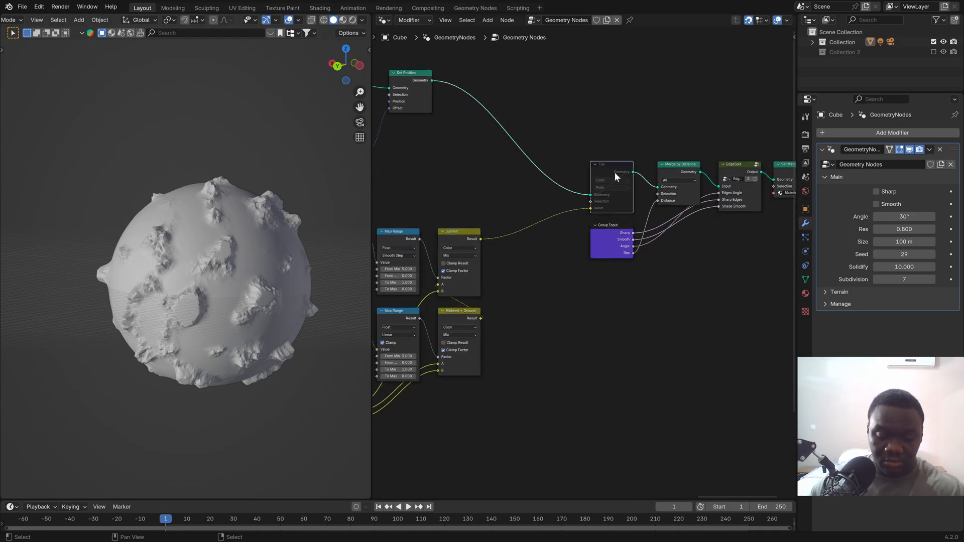
{"action": "left_click", "coordinate": [342, 21]}
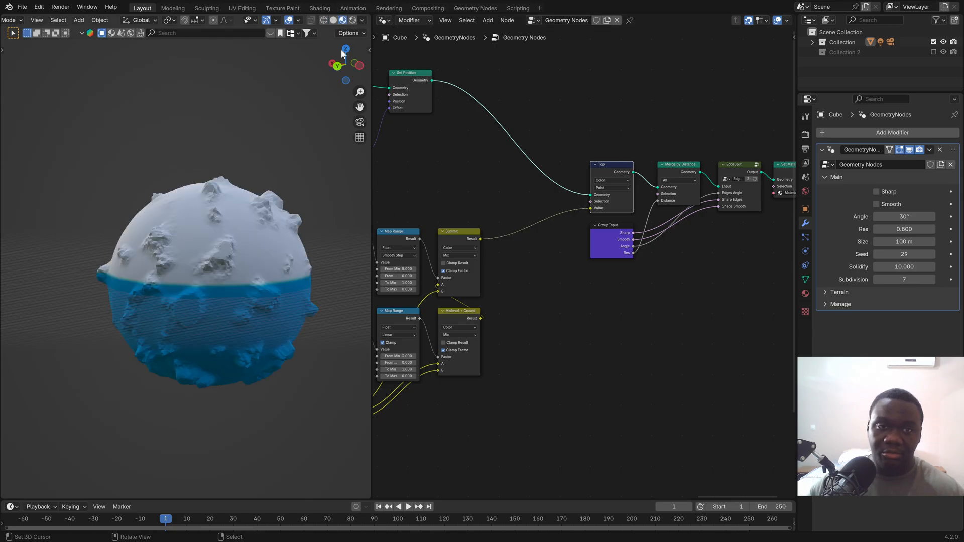
Step: Examine the planet's colouring and the Height, Map Range and Mix nodes that drive the Summit and Midlevel + Ground colours
{"action": "scroll", "coordinate": [185, 282], "scroll_direction": "up", "scroll_amount": 3}
{"action": "scroll", "coordinate": [277, 262], "scroll_direction": "down", "scroll_amount": 2}
{"action": "scroll", "coordinate": [449, 264], "scroll_direction": "down", "scroll_amount": 1}
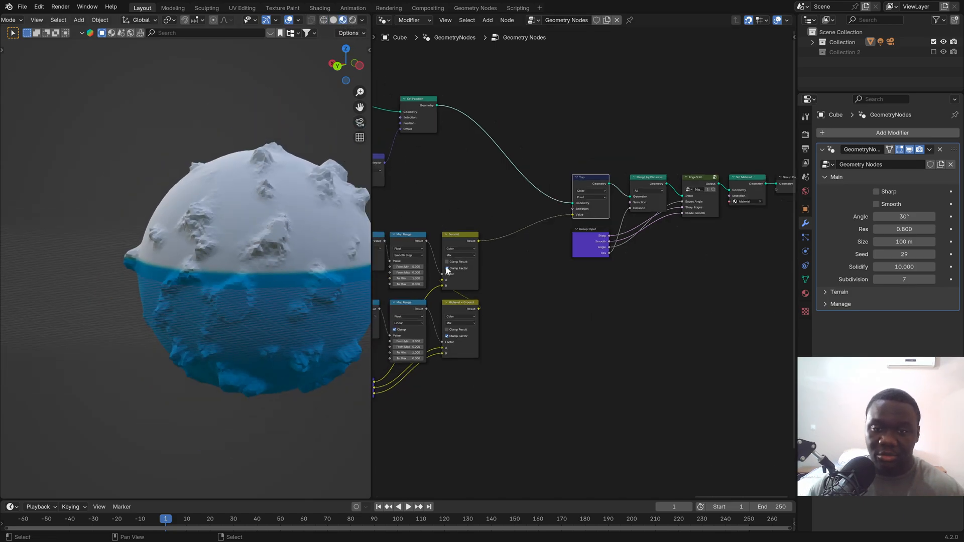
{"action": "middle_click_drag", "start_coordinate": [446, 271], "coordinate": [610, 230]}
{"action": "middle_click_drag", "start_coordinate": [512, 247], "coordinate": [536, 215]}
{"action": "scroll", "coordinate": [661, 233], "scroll_direction": "up", "scroll_amount": 1}
{"action": "scroll", "coordinate": [610, 244], "scroll_direction": "up", "scroll_amount": 1}
{"action": "scroll", "coordinate": [559, 282], "scroll_direction": "up", "scroll_amount": 1}
{"action": "scroll", "coordinate": [552, 279], "scroll_direction": "down", "scroll_amount": 2}
{"action": "middle_click_drag", "start_coordinate": [691, 250], "coordinate": [684, 258]}
{"action": "scroll", "coordinate": [705, 236], "scroll_direction": "up", "scroll_amount": 3}
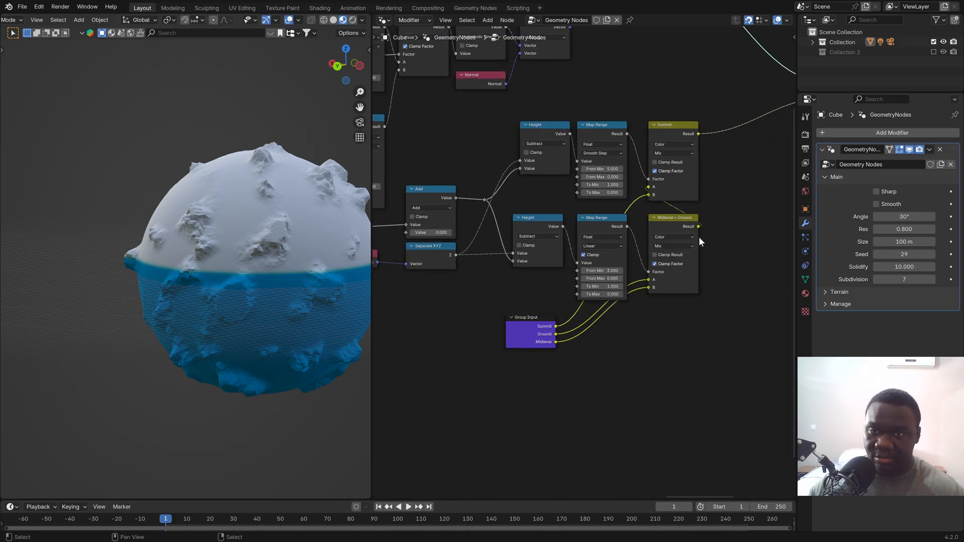
Step: Delete the two Height Subtract nodes feeding the Map Range colour nodes, together with the reroute between them and Add
{"action": "left_click", "coordinate": [533, 224]}
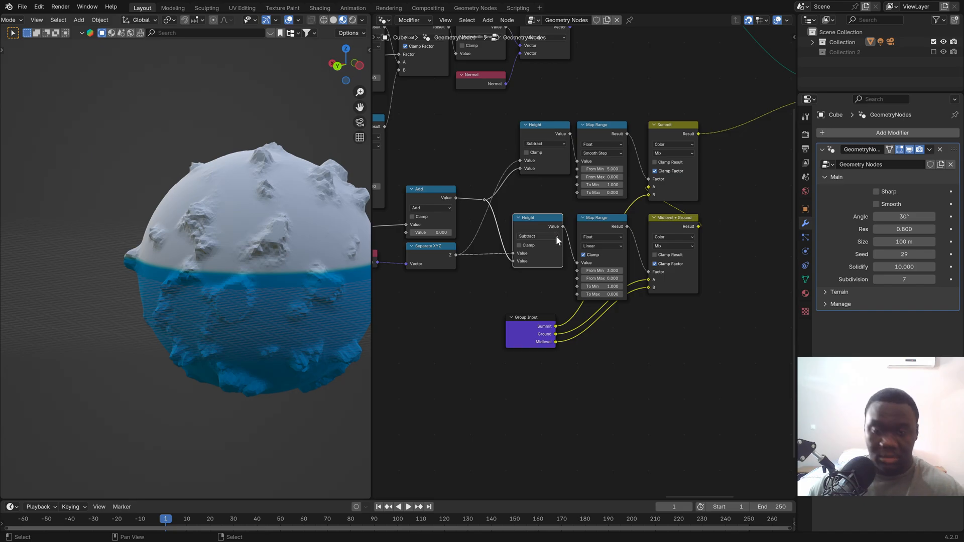
{"action": "key", "text": "b"}
{"action": "left_click_drag", "start_coordinate": [559, 277], "coordinate": [500, 140]}
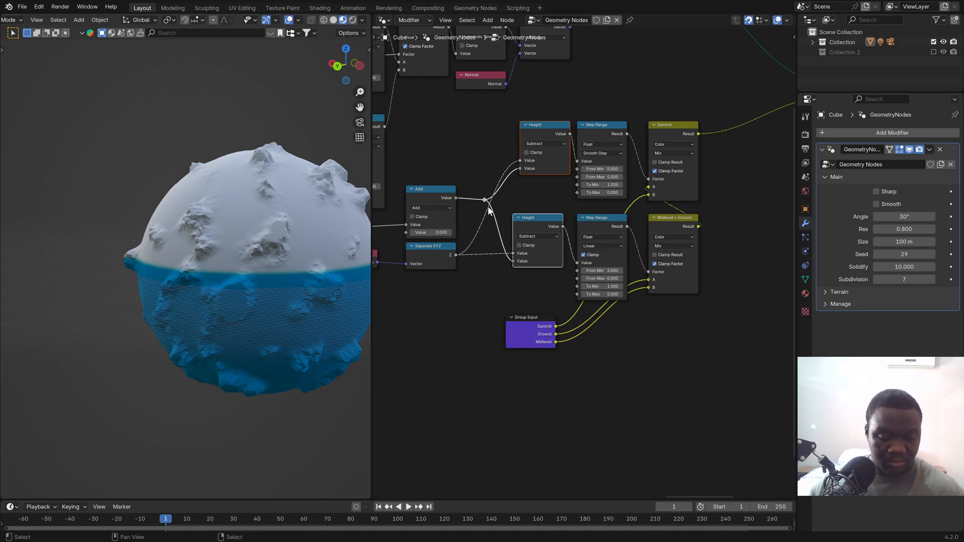
{"action": "middle_click_drag", "start_coordinate": [471, 213], "coordinate": [493, 187]}
Step: Delete the Add math node above Separate XYZ and the Solidify reroute that fed it
{"action": "left_click", "coordinate": [610, 172]}
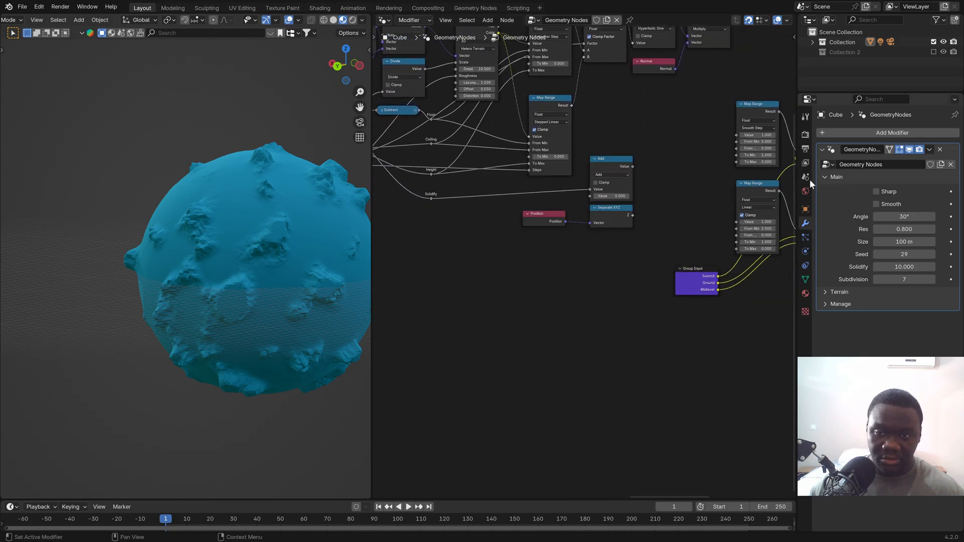
{"action": "left_click", "coordinate": [611, 165]}
{"action": "key", "text": "x"}
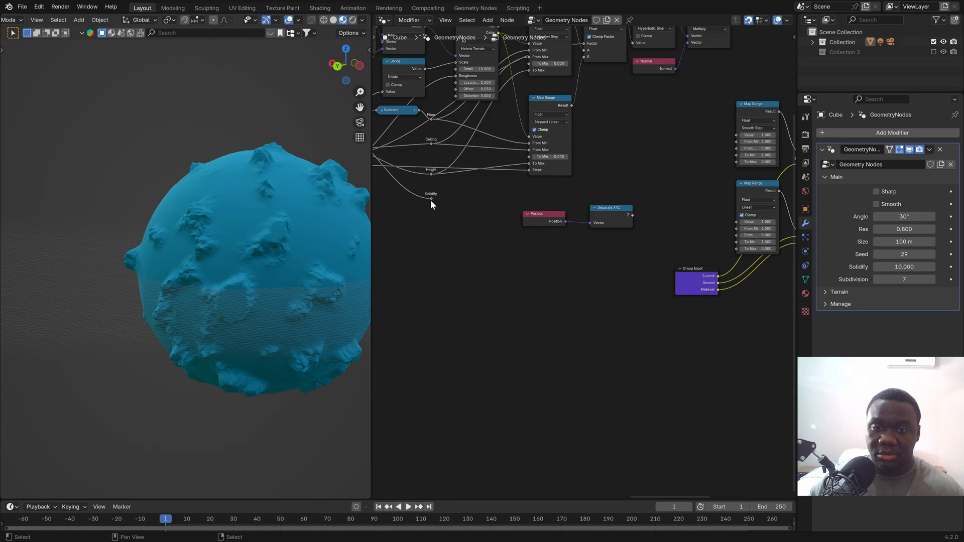
{"action": "left_click", "coordinate": [431, 198]}
{"action": "key", "text": "x"}
Step: Remove the Solidify input from the node group's Main sockets
{"action": "middle_click_drag", "start_coordinate": [655, 168], "coordinate": [590, 188]}
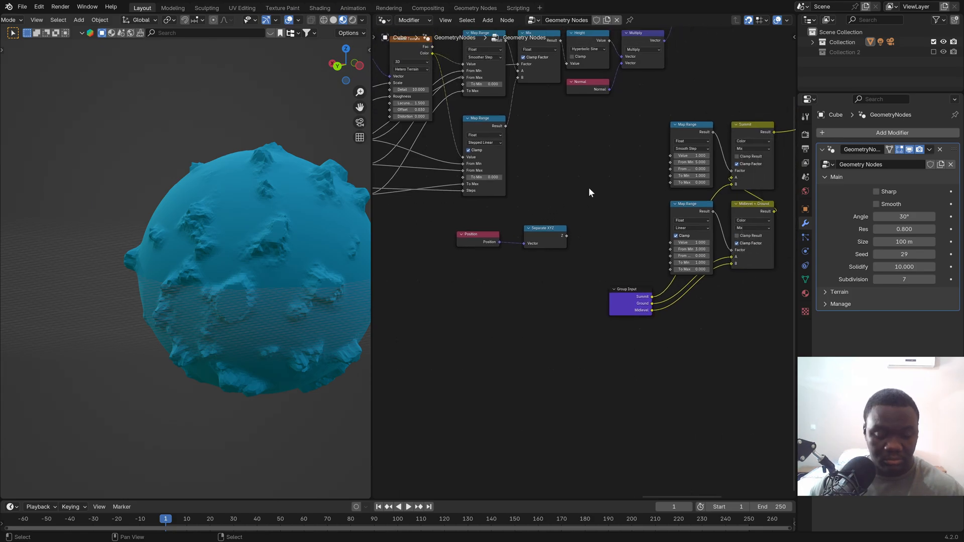
{"action": "key", "text": "n"}
{"action": "left_click", "coordinate": [700, 246]}
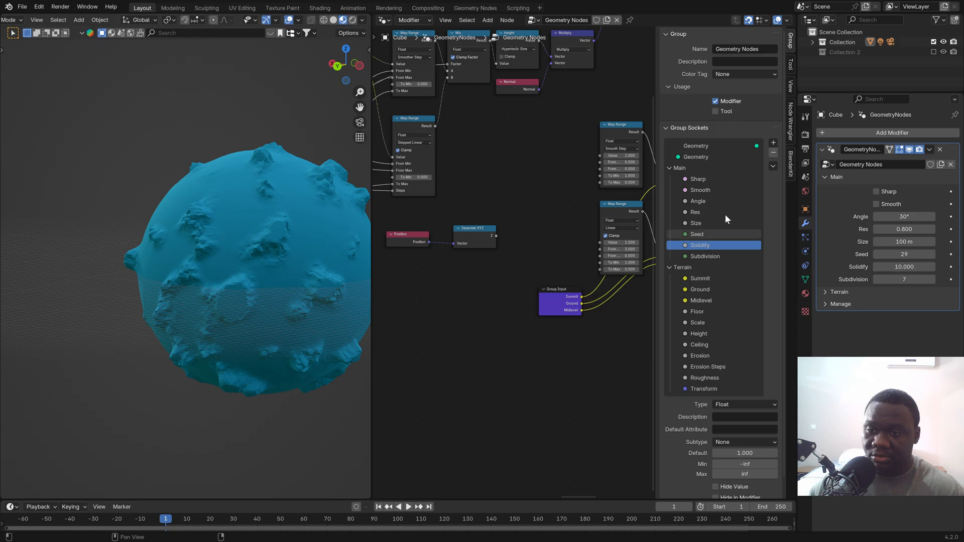
{"action": "left_click", "coordinate": [774, 154]}
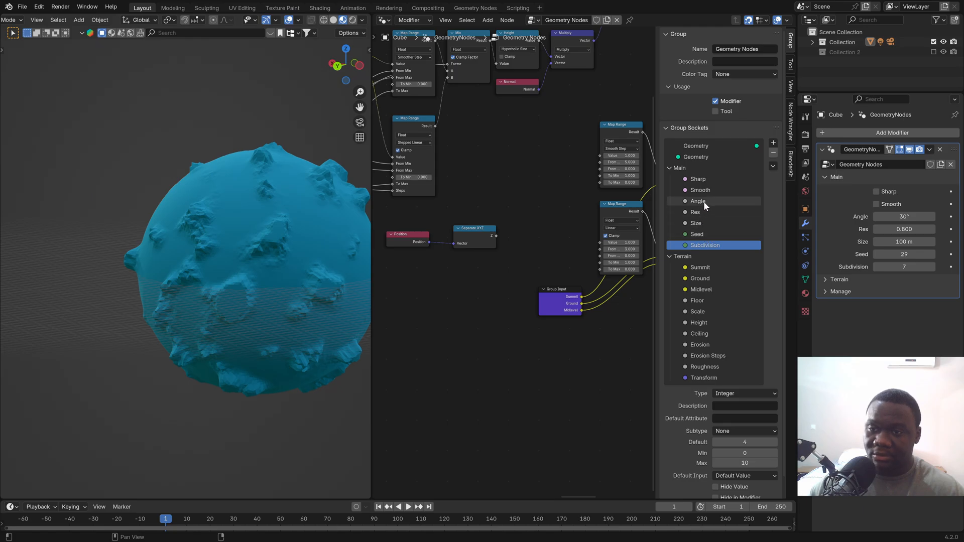
{"action": "key", "text": "n"}
Step: Delete the Separate XYZ node and move the Position node up below the Normal node
{"action": "middle_click_drag", "start_coordinate": [592, 255], "coordinate": [530, 265]}
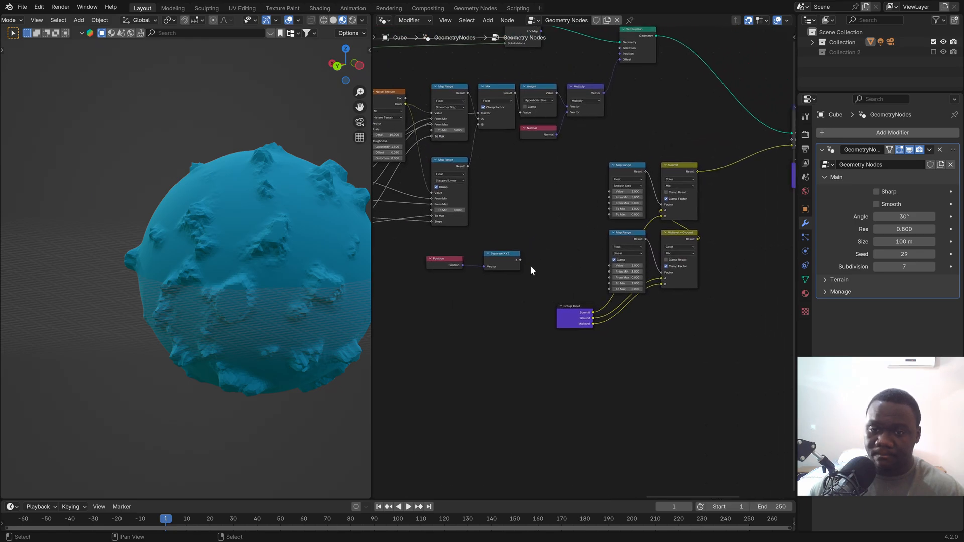
{"action": "scroll", "coordinate": [504, 278], "scroll_direction": "up", "scroll_amount": 2}
{"action": "left_click", "coordinate": [513, 265]}
{"action": "key", "text": "n"}
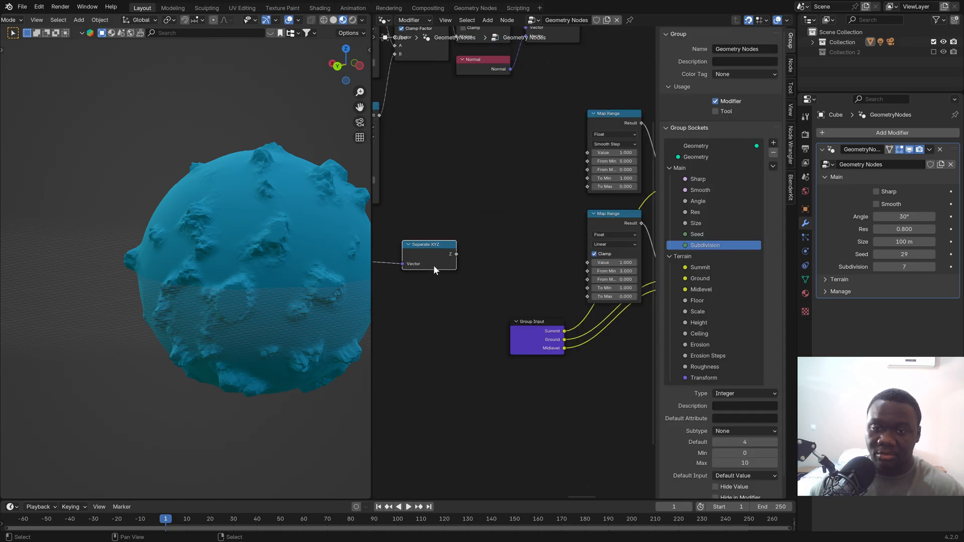
{"action": "key", "text": "n"}
{"action": "middle_click_drag", "start_coordinate": [508, 267], "coordinate": [534, 277]}
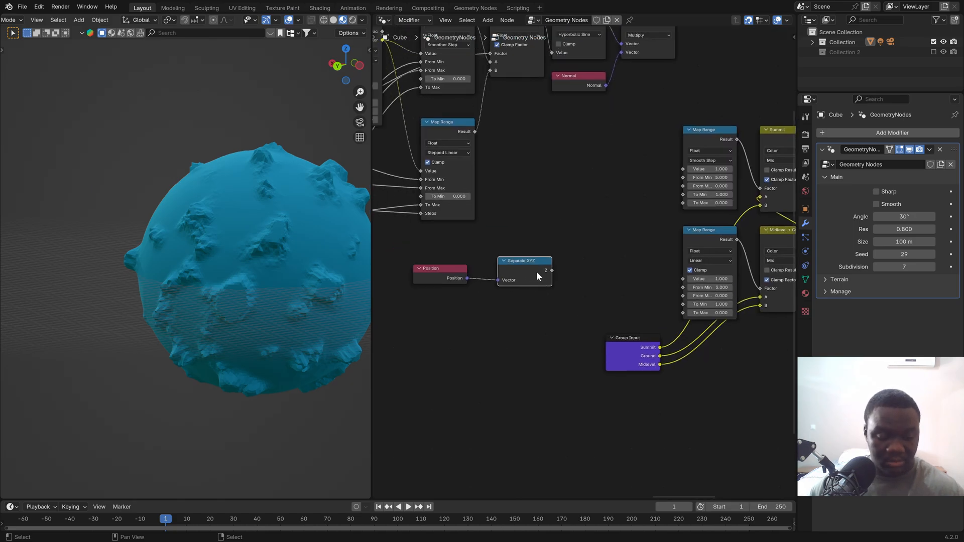
{"action": "left_click_drag", "start_coordinate": [445, 279], "coordinate": [576, 131]}
{"action": "scroll", "coordinate": [648, 199], "scroll_direction": "down", "scroll_amount": 1}
{"action": "scroll", "coordinate": [631, 186], "scroll_direction": "down", "scroll_amount": 1}
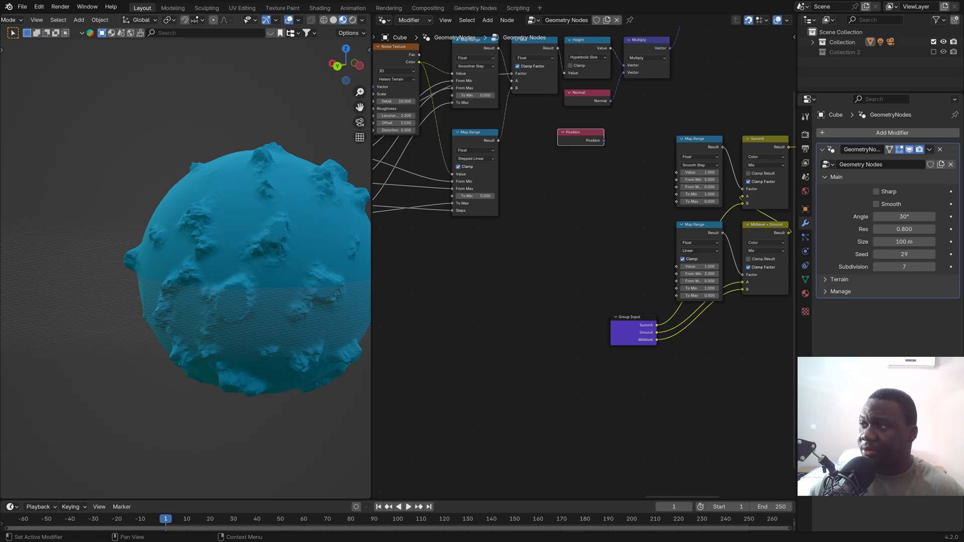
{"action": "scroll", "coordinate": [586, 142], "scroll_direction": "up", "scroll_amount": 1}
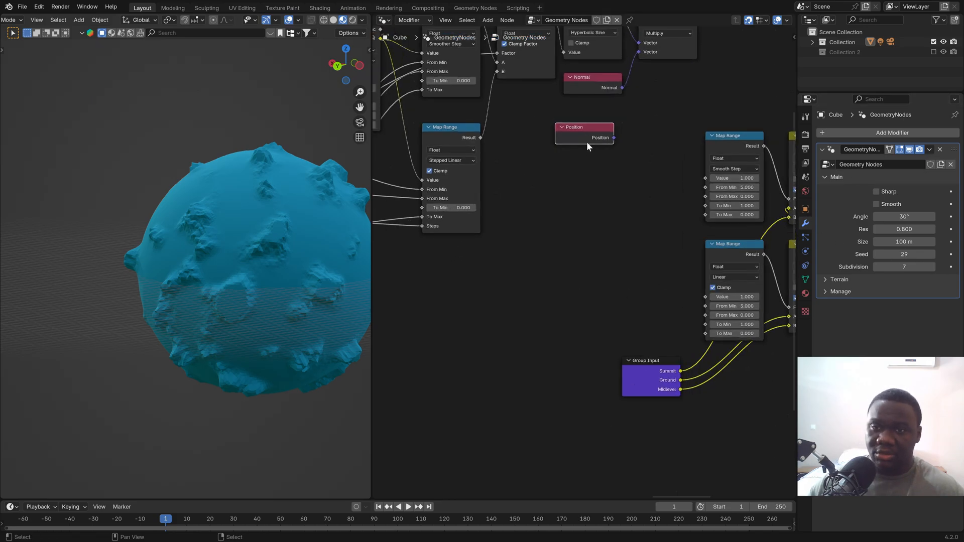
Step: Add a Distance Vector Math node fed by the Position output and place it beside the Position node
{"action": "middle_click_drag", "start_coordinate": [587, 141], "coordinate": [520, 132]}
{"action": "left_click_drag", "start_coordinate": [521, 132], "coordinate": [583, 345]}
{"action": "type", "text": "dist"}
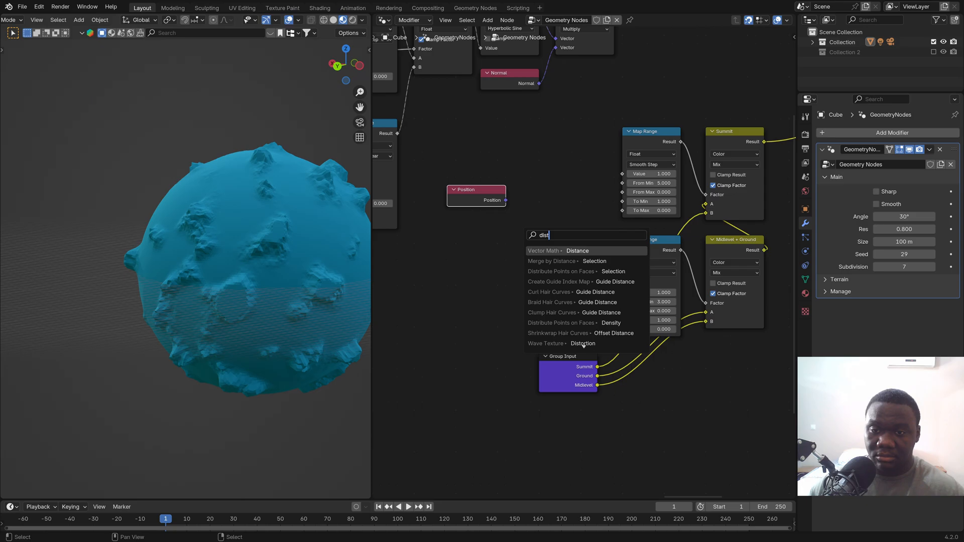
{"action": "key", "text": "Return"}
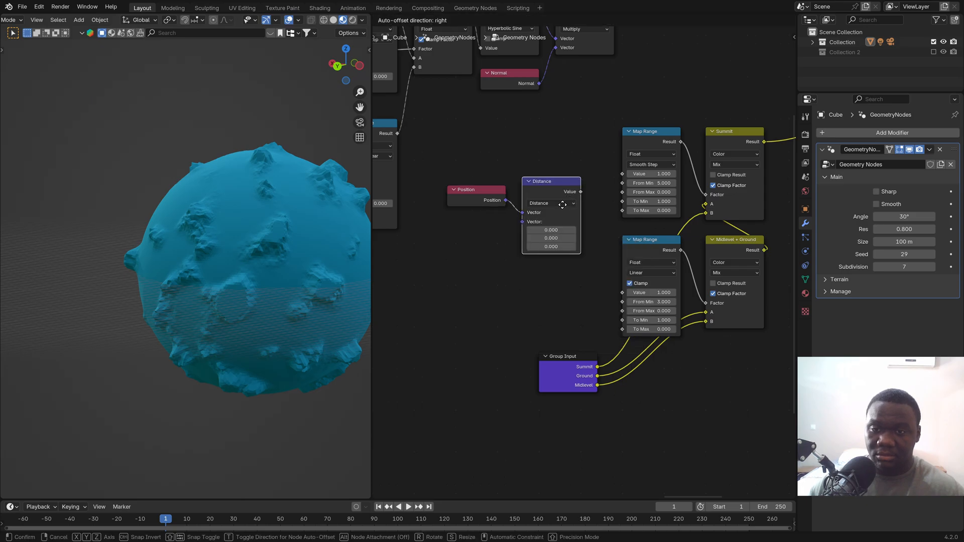
{"action": "left_click", "coordinate": [558, 215]}
{"action": "middle_click_drag", "start_coordinate": [520, 258], "coordinate": [565, 252]}
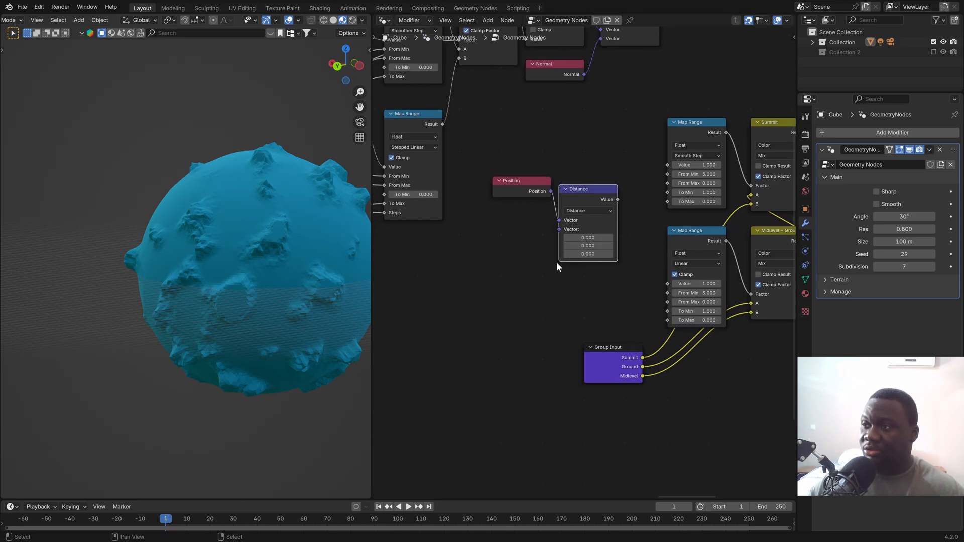
{"action": "scroll", "coordinate": [557, 262], "scroll_direction": "up", "scroll_amount": 2}
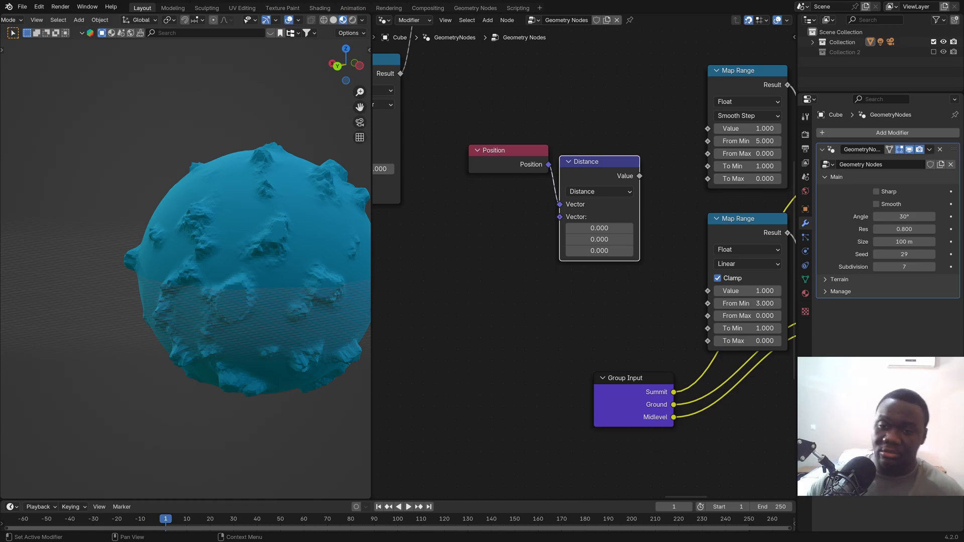
{"action": "scroll", "coordinate": [520, 259], "scroll_direction": "down", "scroll_amount": 2}
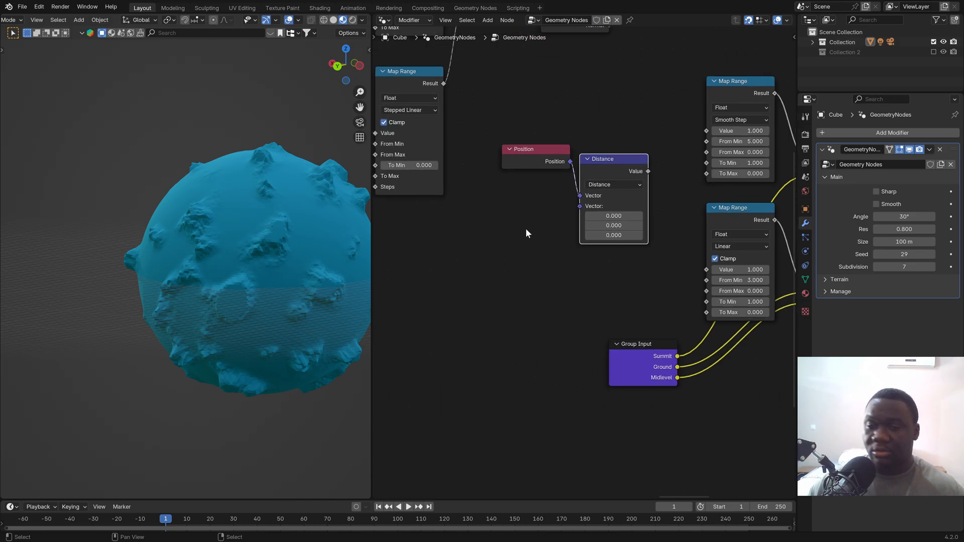
{"action": "scroll", "coordinate": [653, 251], "scroll_direction": "down", "scroll_amount": 3}
{"action": "middle_click_drag", "start_coordinate": [653, 252], "coordinate": [605, 238]}
{"action": "scroll", "coordinate": [541, 249], "scroll_direction": "down", "scroll_amount": 1}
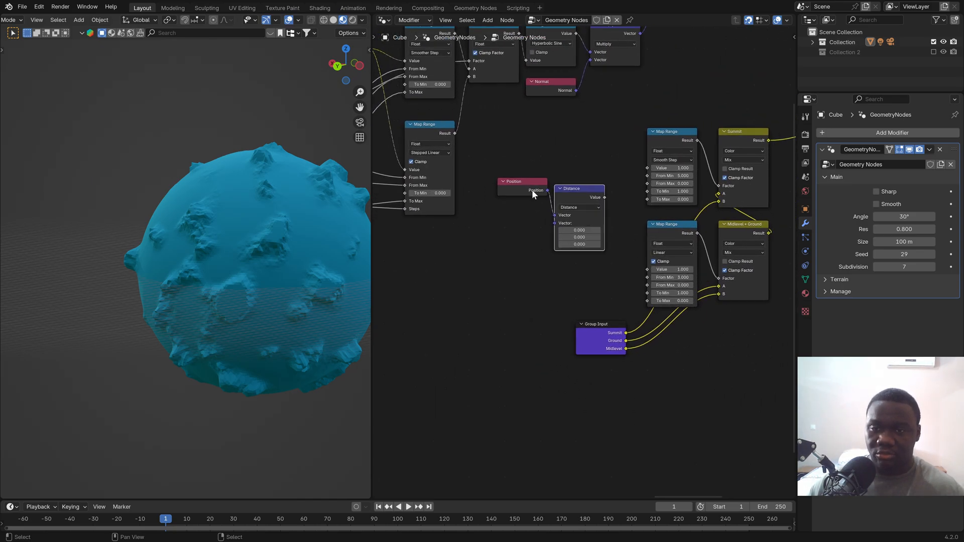
Step: Move the Position and Distance nodes down and add a Subtract Math node fed by the Distance value
{"action": "left_click_drag", "start_coordinate": [511, 180], "coordinate": [433, 237]}
{"action": "left_click_drag", "start_coordinate": [578, 189], "coordinate": [544, 259]}
{"action": "type", "text": "su"}
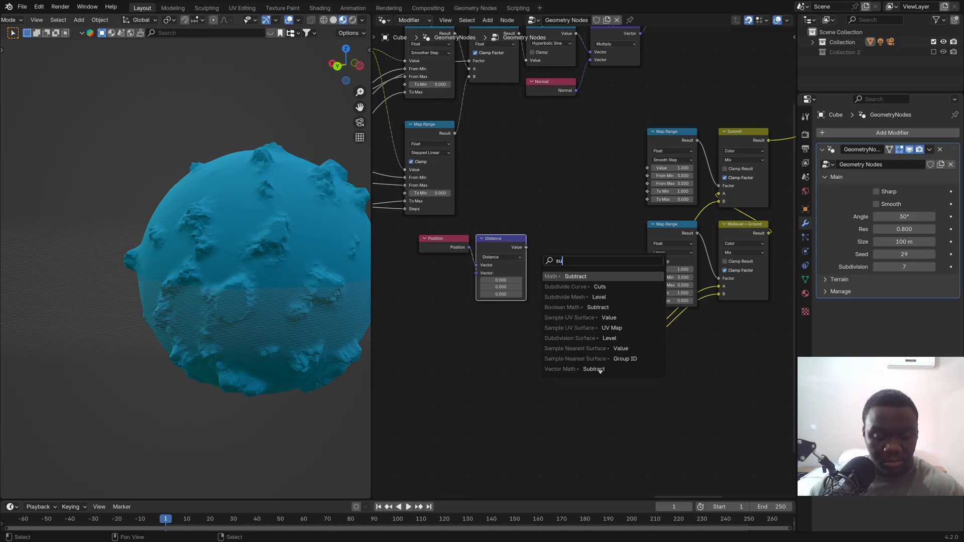
{"action": "type", "text": "bs"}
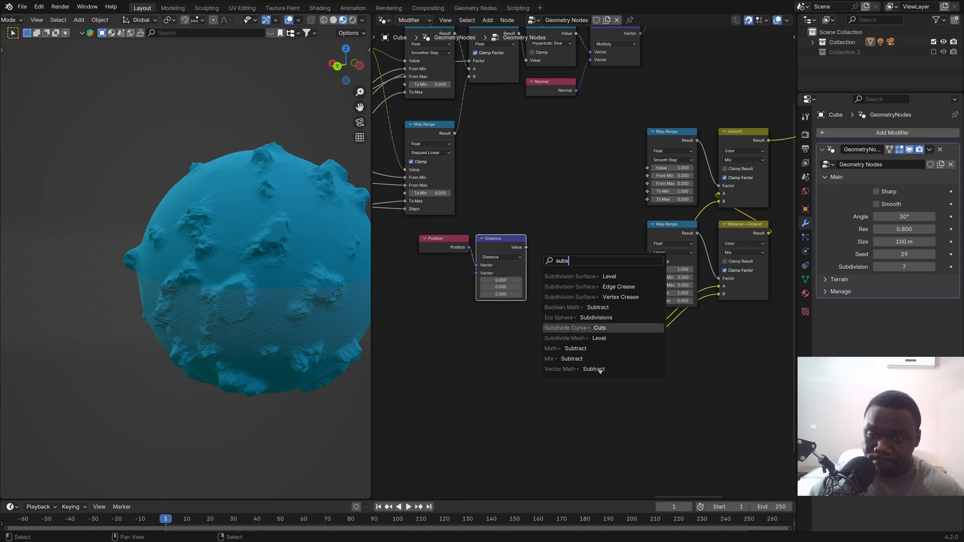
{"action": "left_click", "coordinate": [580, 349]}
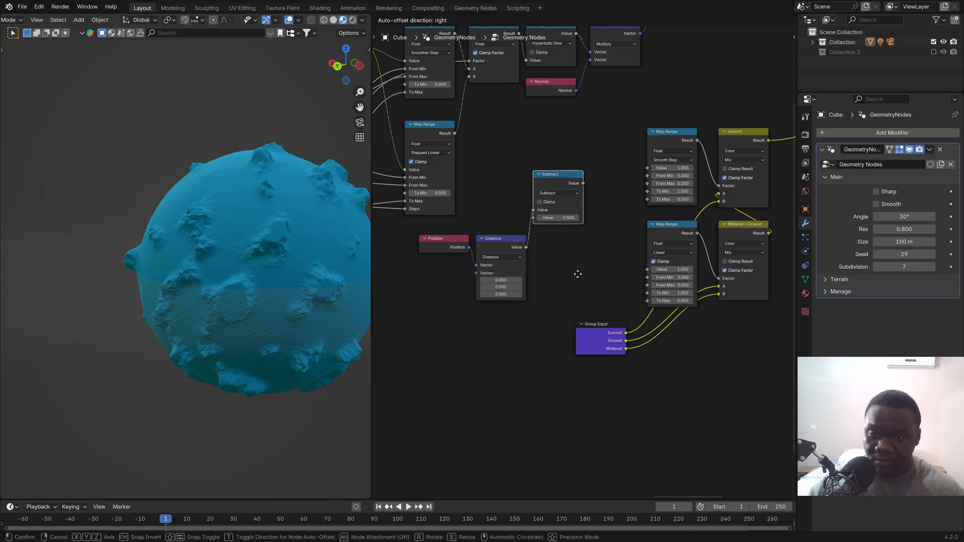
{"action": "left_click", "coordinate": [578, 332]}
Step: Set the Subtract node's second value to 104 and hide the Distance node's unused vector input
{"action": "left_click", "coordinate": [558, 282]}
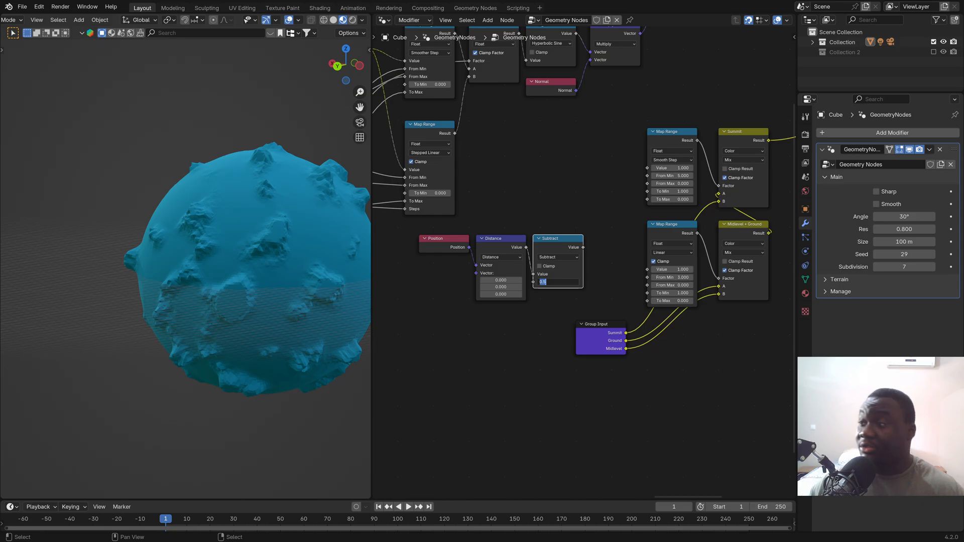
{"action": "type", "text": "104"}
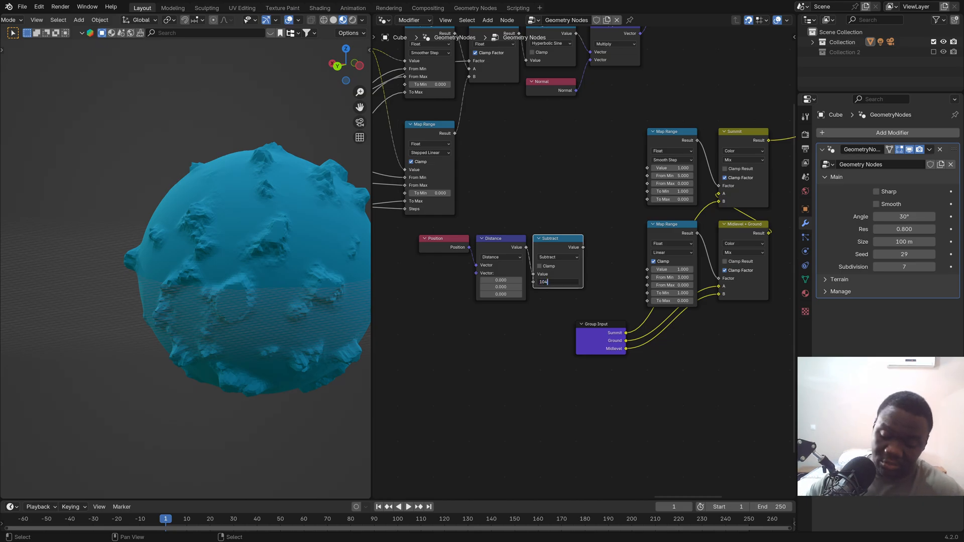
{"action": "key", "text": "Return"}
{"action": "scroll", "coordinate": [503, 237], "scroll_direction": "up", "scroll_amount": 1}
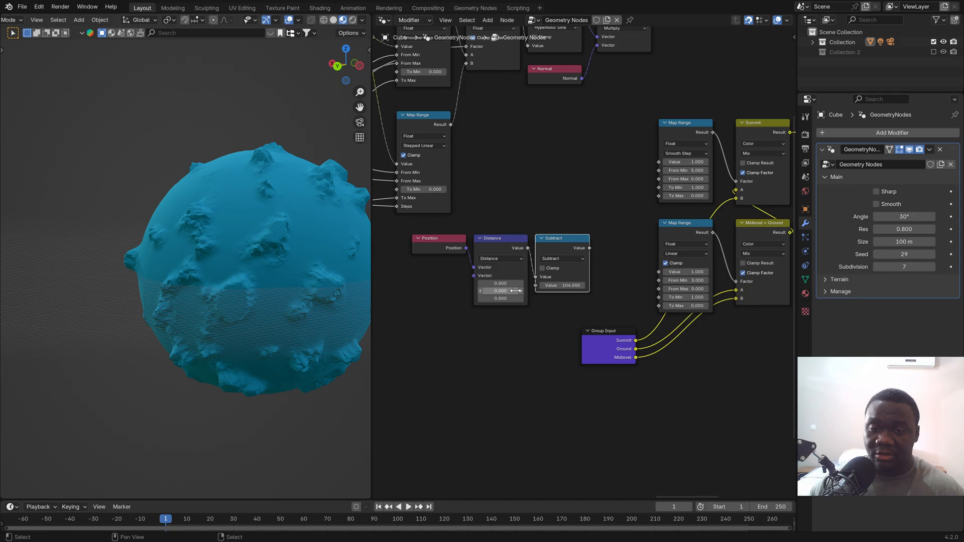
{"action": "left_click", "coordinate": [507, 243]}
{"action": "key", "text": "ctrl+h"}
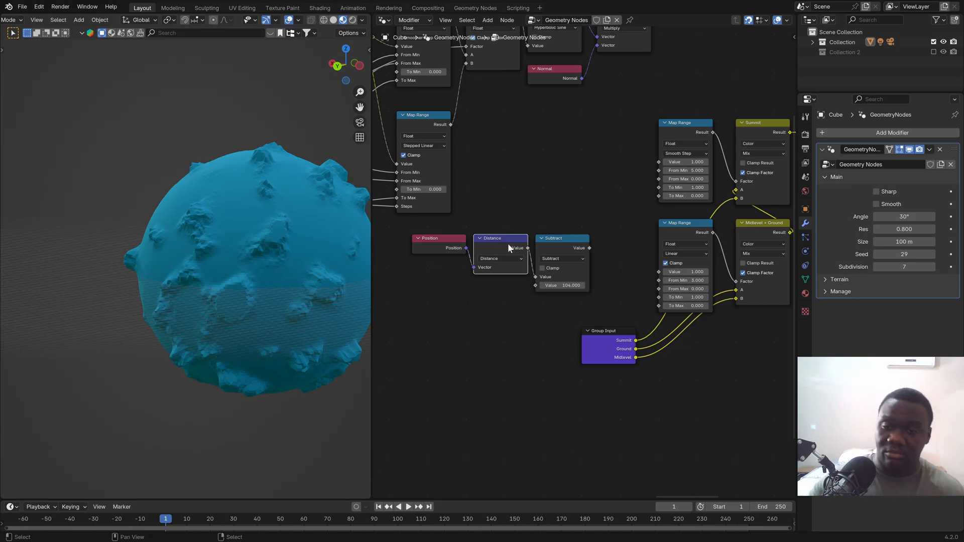
Step: Duplicate the Midlevel + Ground Mix node and place the copy below the originals
{"action": "scroll", "coordinate": [655, 208], "scroll_direction": "down", "scroll_amount": 1}
{"action": "middle_click_drag", "start_coordinate": [688, 245], "coordinate": [549, 251]}
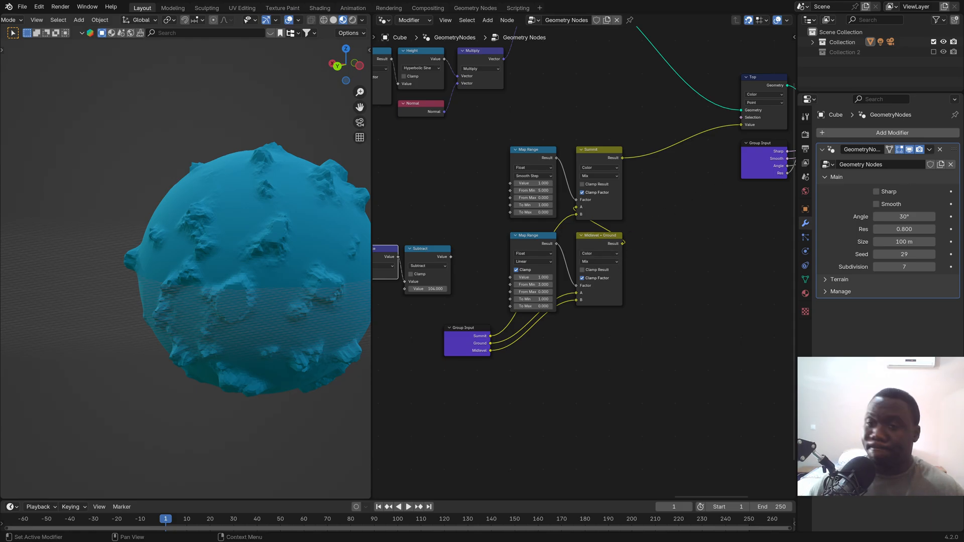
{"action": "scroll", "coordinate": [699, 222], "scroll_direction": "down", "scroll_amount": 1}
{"action": "middle_click_drag", "start_coordinate": [699, 223], "coordinate": [724, 184]}
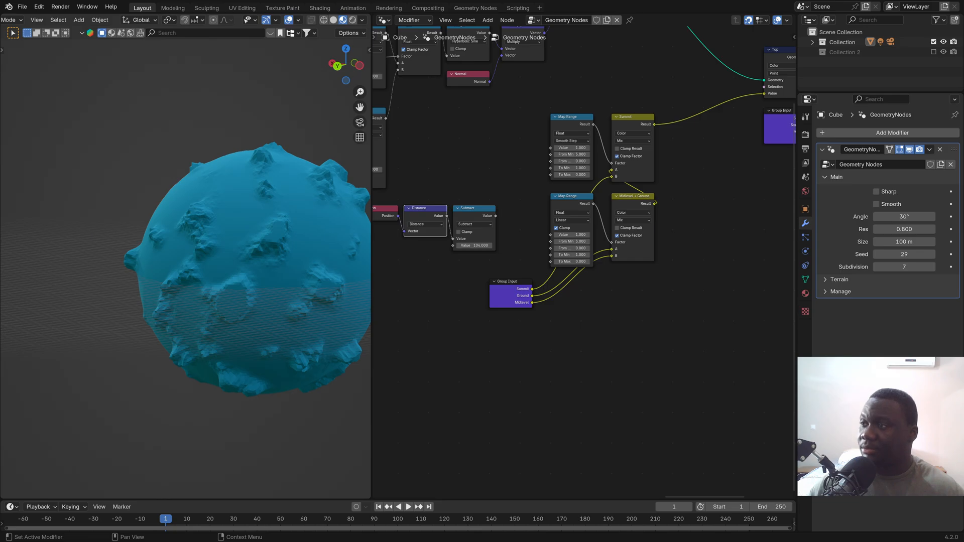
{"action": "middle_click_drag", "start_coordinate": [613, 131], "coordinate": [618, 127]}
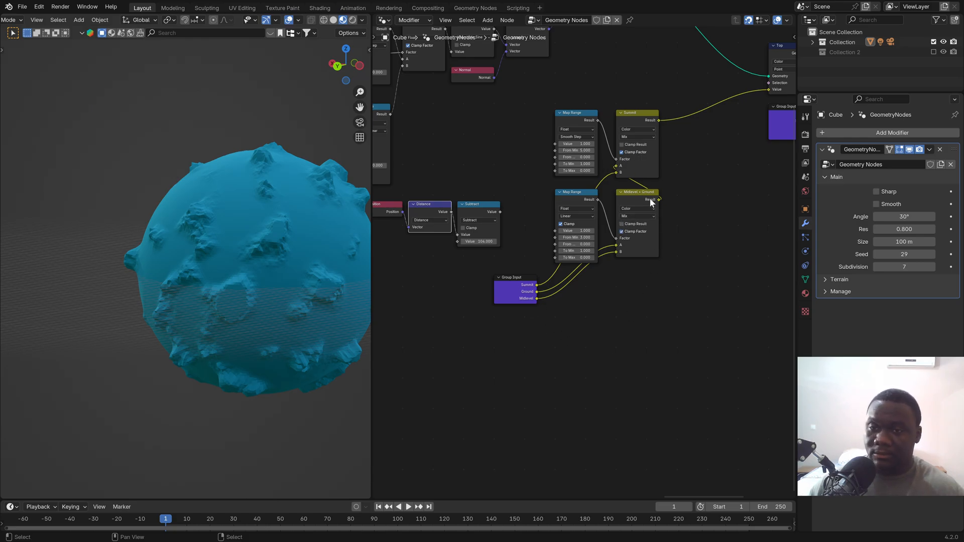
{"action": "scroll", "coordinate": [655, 197], "scroll_direction": "up", "scroll_amount": 2}
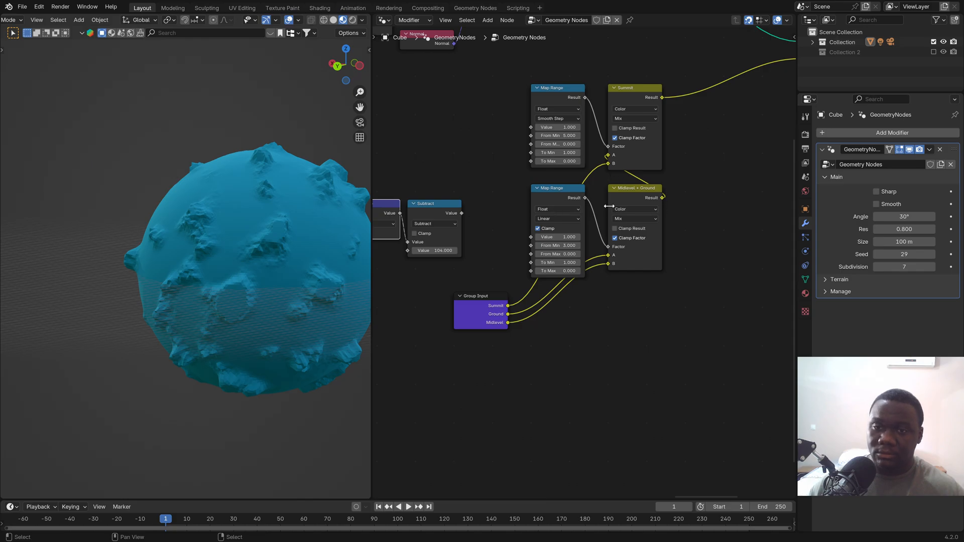
{"action": "middle_click_drag", "start_coordinate": [609, 206], "coordinate": [617, 193]}
{"action": "left_click", "coordinate": [649, 182]}
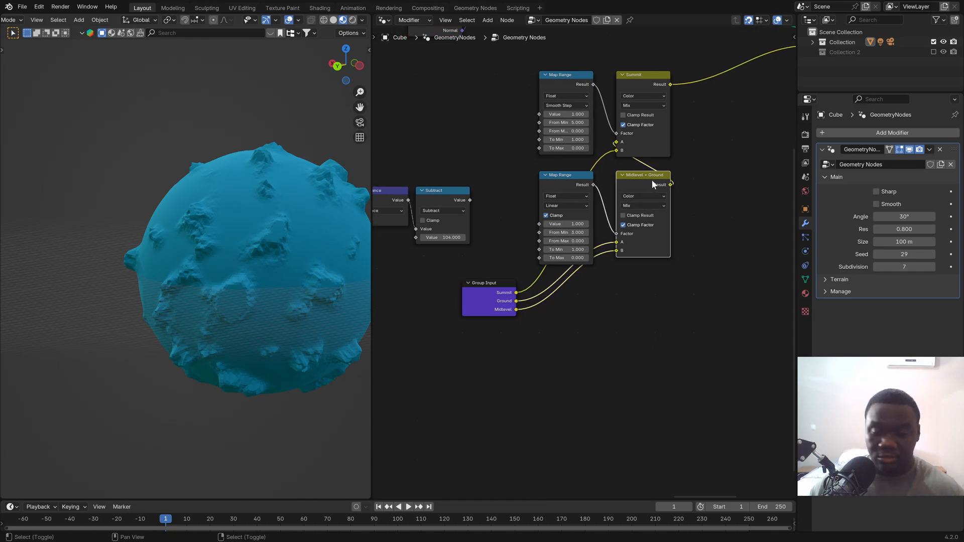
{"action": "key", "text": "shift+d"}
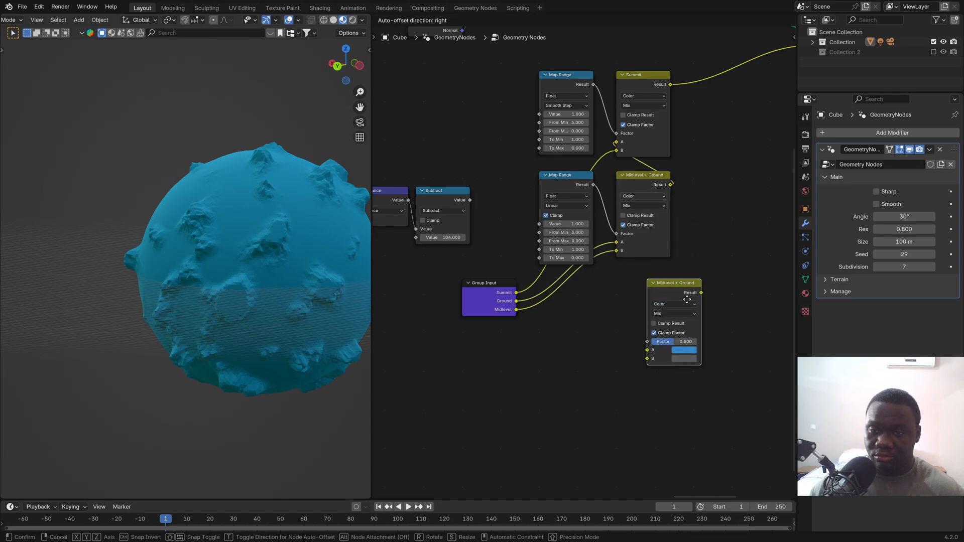
{"action": "left_click", "coordinate": [646, 304]}
Step: Move the Group Input node down and place the Midlevel + Ground copy after Subtract, with Subtract feeding its Factor
{"action": "middle_click_drag", "start_coordinate": [576, 298], "coordinate": [517, 334]}
{"action": "scroll", "coordinate": [594, 300], "scroll_direction": "down", "scroll_amount": 1}
{"action": "left_click_drag", "start_coordinate": [529, 334], "coordinate": [558, 419]}
{"action": "left_click_drag", "start_coordinate": [649, 328], "coordinate": [518, 298]}
{"action": "scroll", "coordinate": [523, 298], "scroll_direction": "down", "scroll_amount": 1}
{"action": "middle_click_drag", "start_coordinate": [646, 228], "coordinate": [630, 253]}
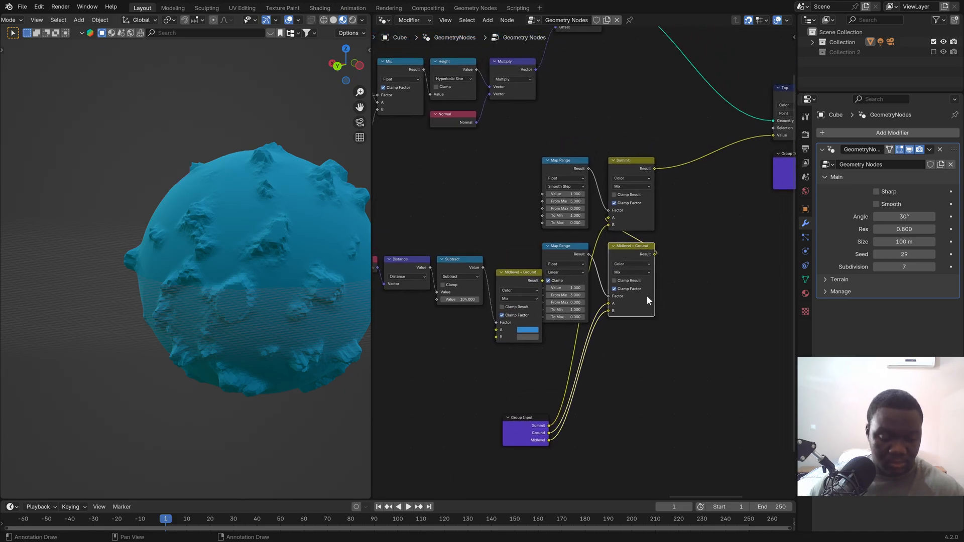
Step: Move the original Map Range and Mix pairs clear of the copy and cut their Summit, Ground and Midlevel links
{"action": "left_click_drag", "start_coordinate": [658, 343], "coordinate": [564, 167]}
{"action": "key", "text": "g"}
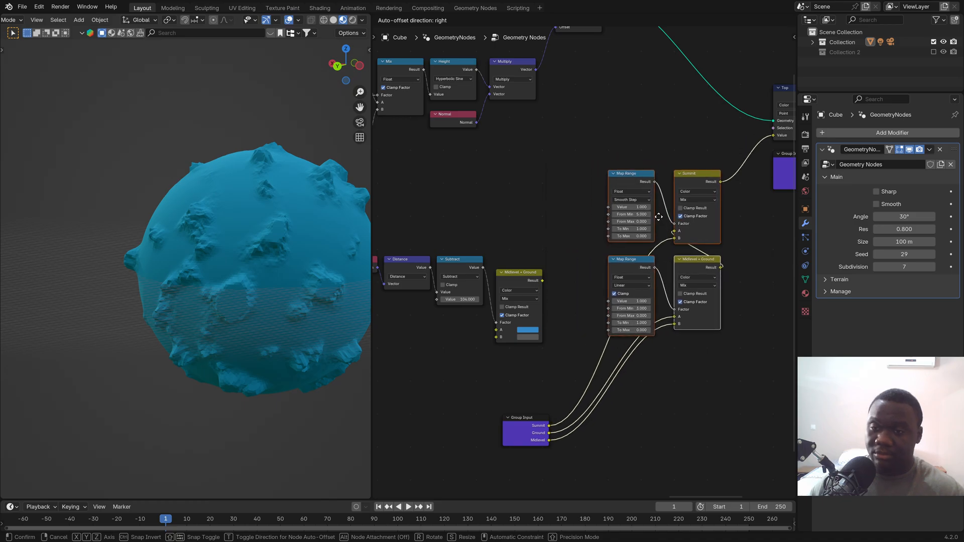
{"action": "left_click", "coordinate": [658, 210]}
{"action": "right_click_drag", "start_coordinate": [612, 360], "coordinate": [664, 425], "text": "ctrl"}
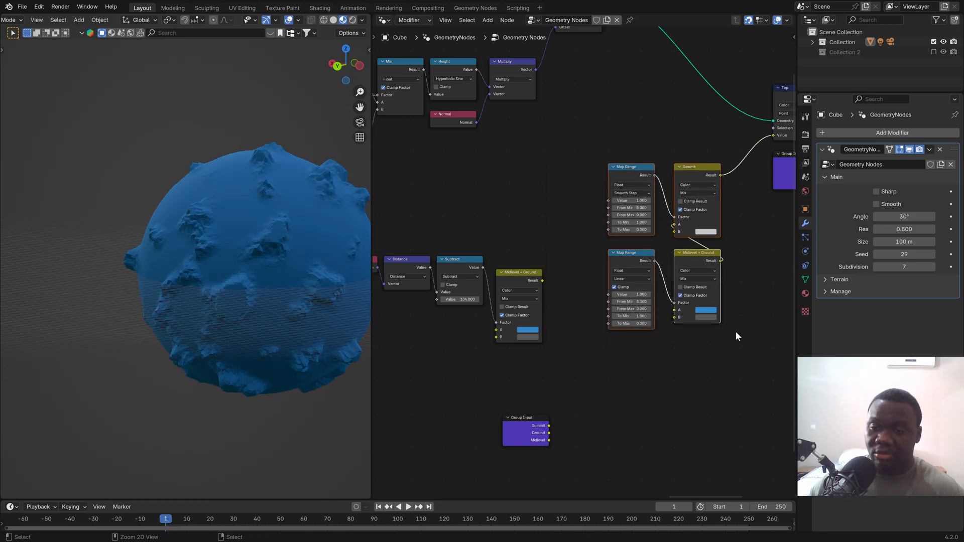
Step: Delete the original Midlevel + Ground Mix node and its Linear Map Range node
{"action": "left_click", "coordinate": [703, 259]}
{"action": "key", "text": "x"}
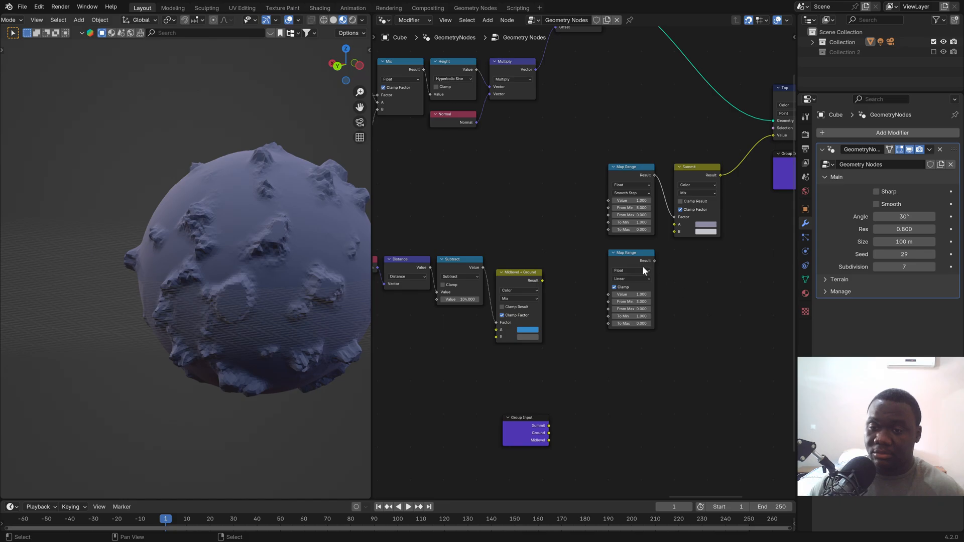
{"action": "key", "text": "x"}
Step: Make room after Subtract and insert a duplicate of the Smooth Step Map Range between it and the Midlevel + Ground Factor
{"action": "middle_click_drag", "start_coordinate": [639, 268], "coordinate": [672, 251]}
{"action": "left_click_drag", "start_coordinate": [571, 425], "coordinate": [484, 398]}
{"action": "left_click_drag", "start_coordinate": [567, 263], "coordinate": [620, 257]}
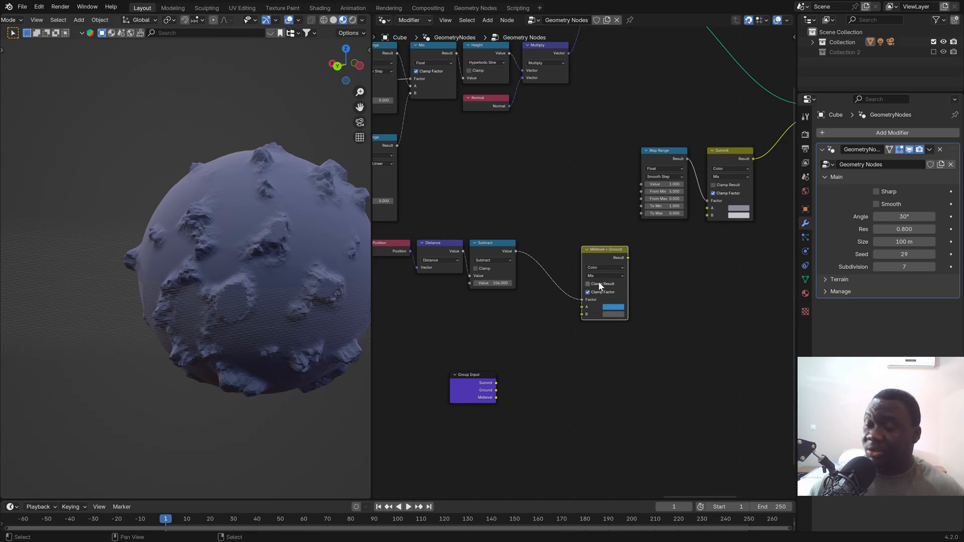
{"action": "scroll", "coordinate": [562, 274], "scroll_direction": "up", "scroll_amount": 1}
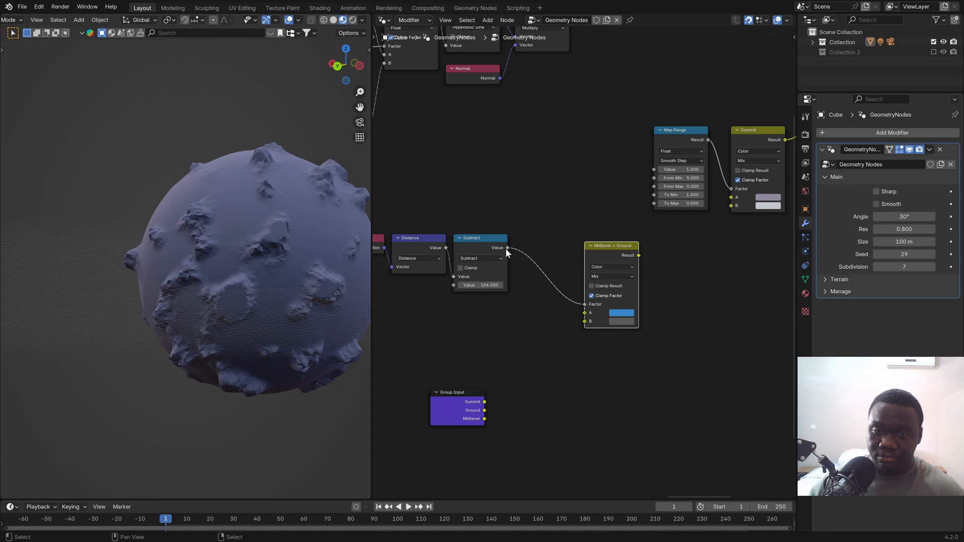
{"action": "left_click", "coordinate": [691, 140]}
{"action": "key", "text": "shift+d"}
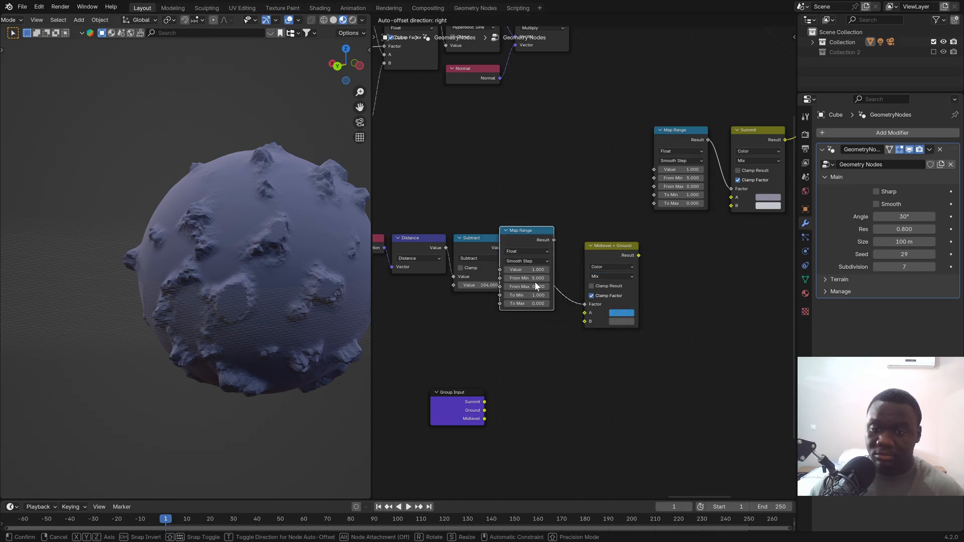
{"action": "left_click", "coordinate": [561, 302]}
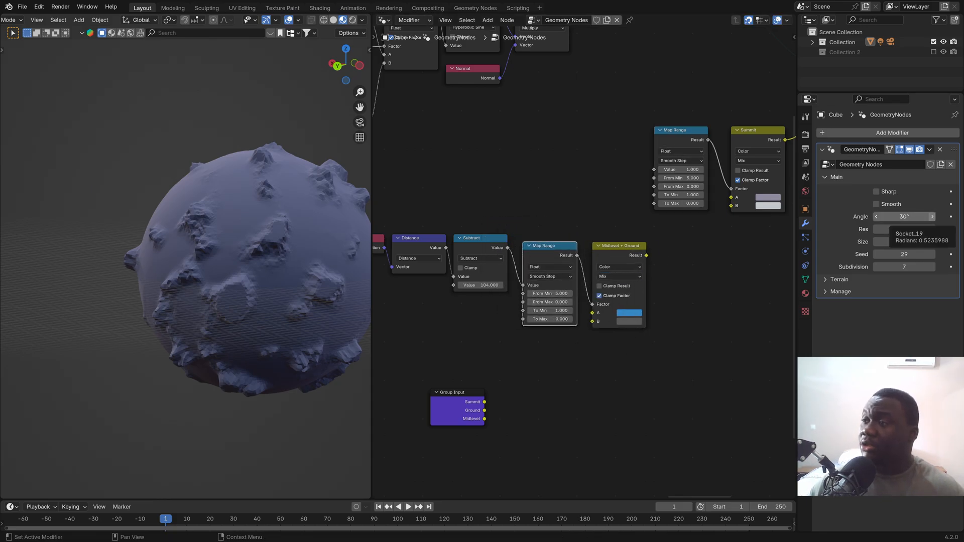
Step: Set the new Map Range node's From Min to 3.5 and its To Max to 0.6
{"action": "scroll", "coordinate": [551, 297], "scroll_direction": "up", "scroll_amount": 2}
{"action": "left_click", "coordinate": [550, 291]}
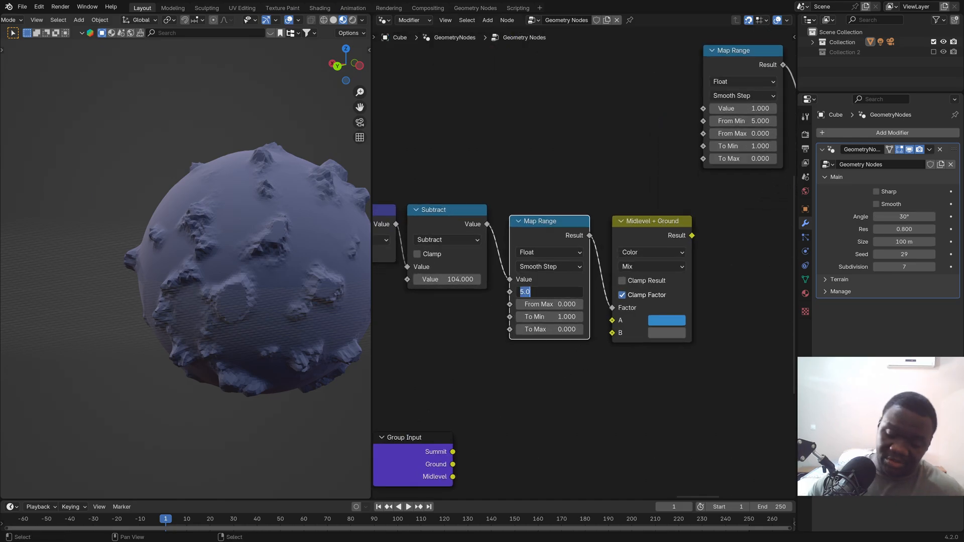
{"action": "type", "text": "3.5"}
{"action": "key", "text": "Return"}
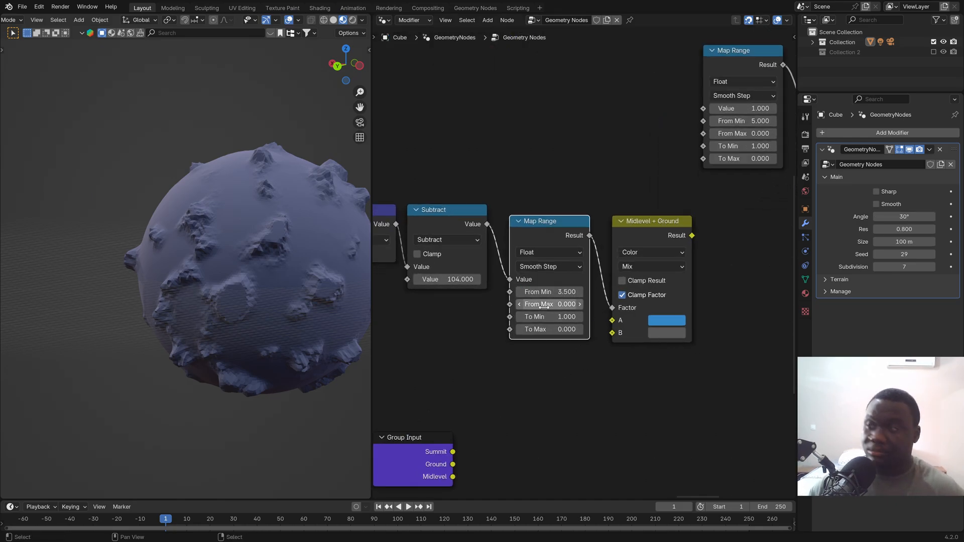
{"action": "left_click", "coordinate": [552, 329]}
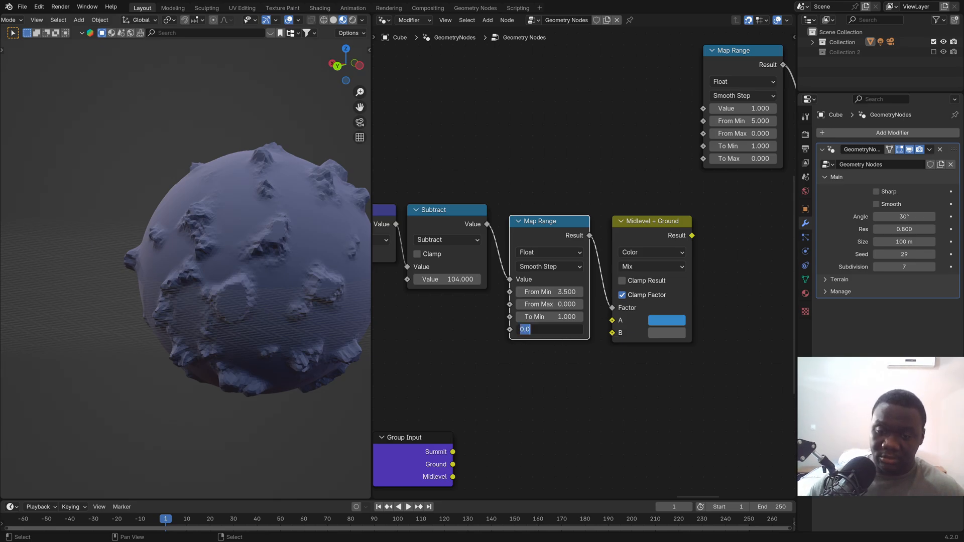
{"action": "key", "text": "BackSpace"}
{"action": "type", "text": "0.6"}
{"action": "key", "text": "Return"}
Step: Connect the Midlevel + Ground Result directly to the Top node's Value, replacing the Summit link
{"action": "scroll", "coordinate": [588, 273], "scroll_direction": "down", "scroll_amount": 3}
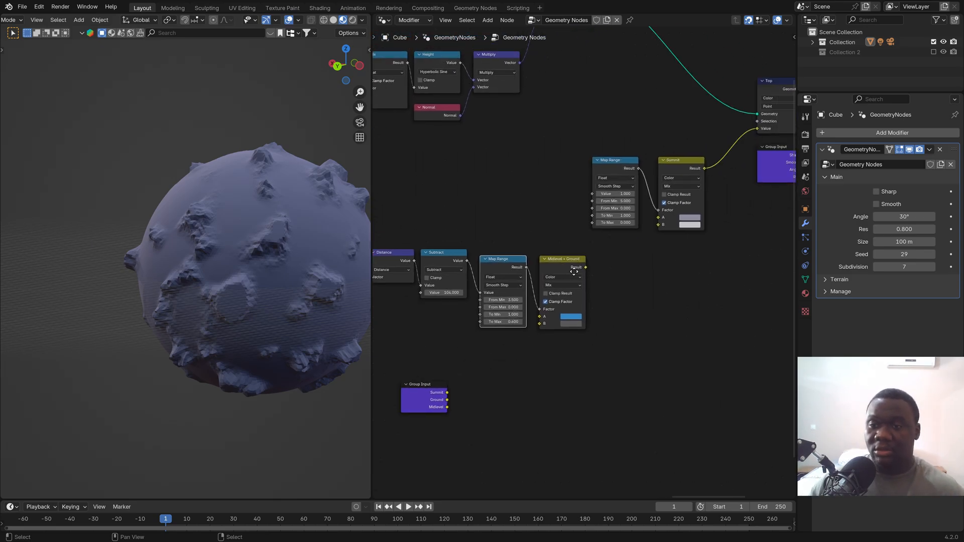
{"action": "left_click_drag", "start_coordinate": [551, 296], "coordinate": [624, 245]}
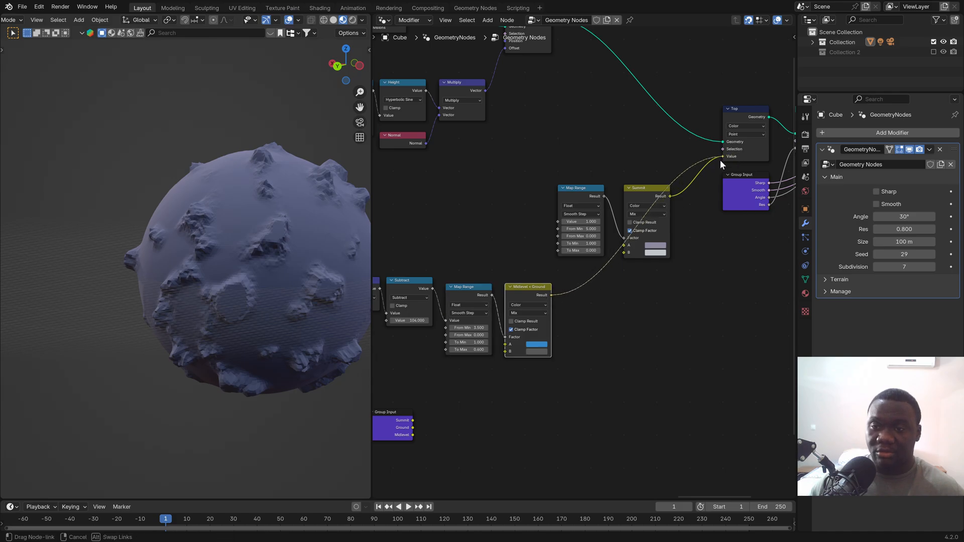
{"action": "middle_click_drag", "start_coordinate": [212, 242], "coordinate": [239, 241]}
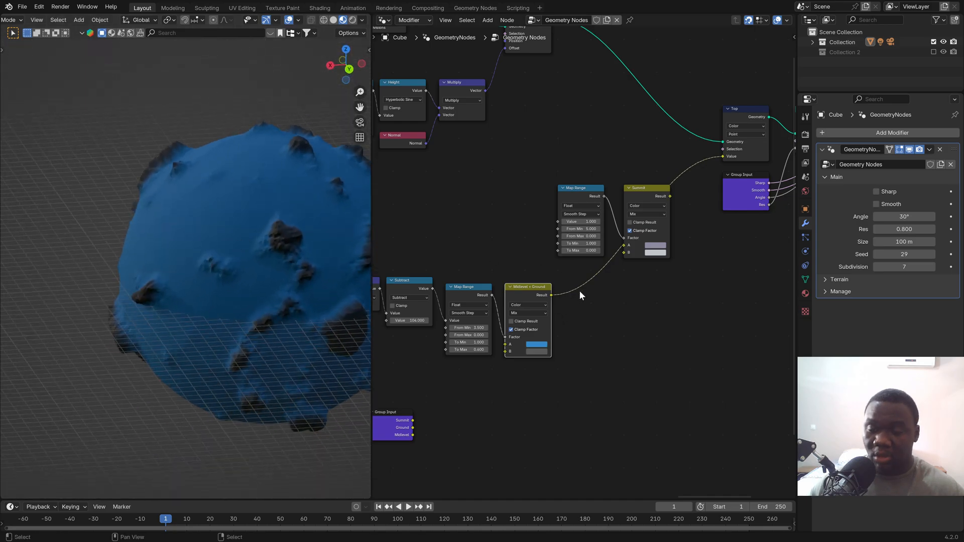
Step: Move the Group Input node beneath the new Map Range and connect its Ground output to the A input of Midlevel + Ground
{"action": "scroll", "coordinate": [572, 314], "scroll_direction": "up", "scroll_amount": 2}
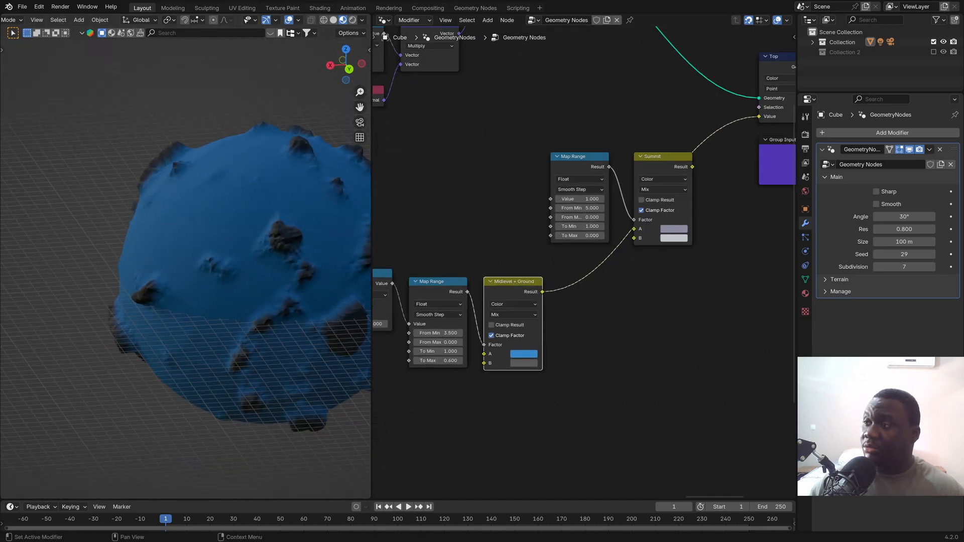
{"action": "middle_click_drag", "start_coordinate": [563, 329], "coordinate": [612, 276]}
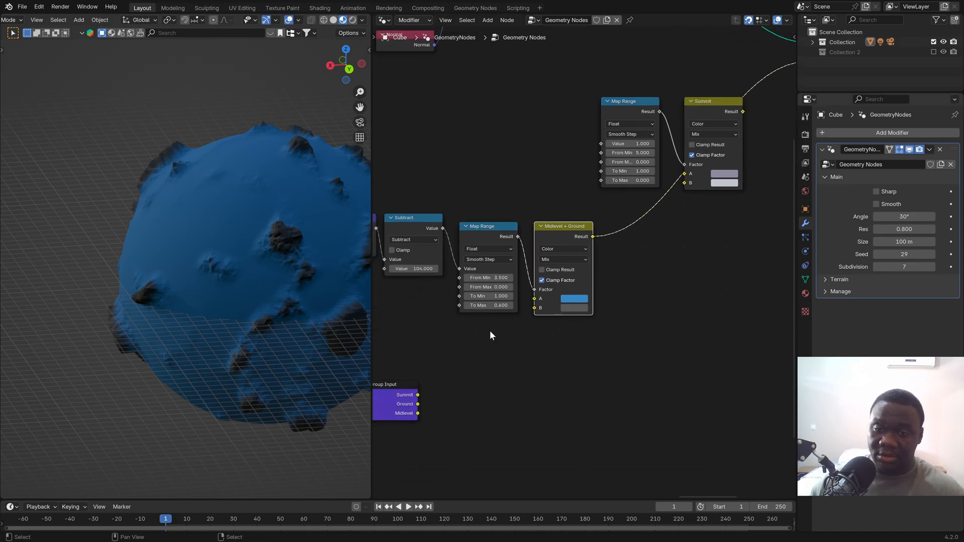
{"action": "middle_click_drag", "start_coordinate": [484, 339], "coordinate": [497, 327]}
{"action": "scroll", "coordinate": [442, 382], "scroll_direction": "down", "scroll_amount": 1}
{"action": "scroll", "coordinate": [425, 402], "scroll_direction": "up", "scroll_amount": 2}
{"action": "left_click_drag", "start_coordinate": [437, 386], "coordinate": [540, 315]}
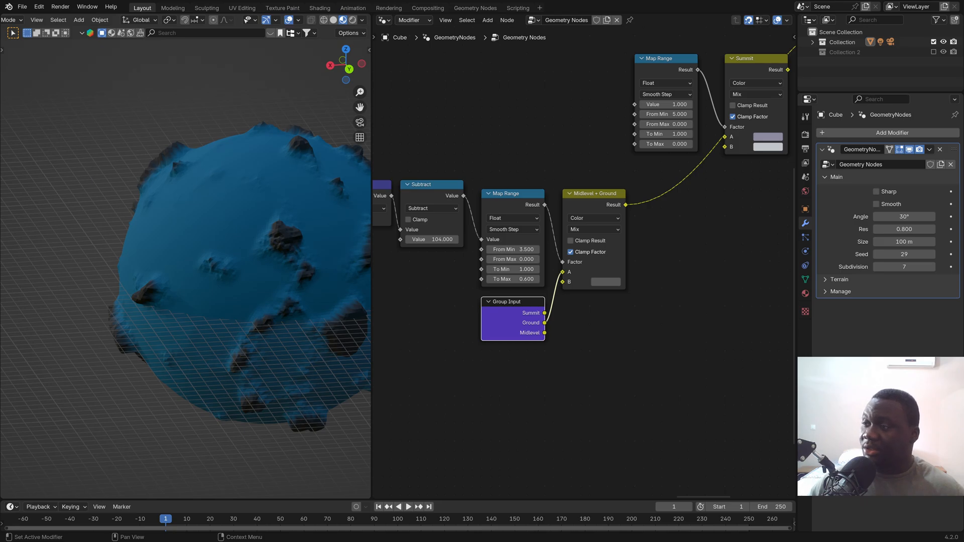
{"action": "scroll", "coordinate": [610, 281], "scroll_direction": "up", "scroll_amount": 2}
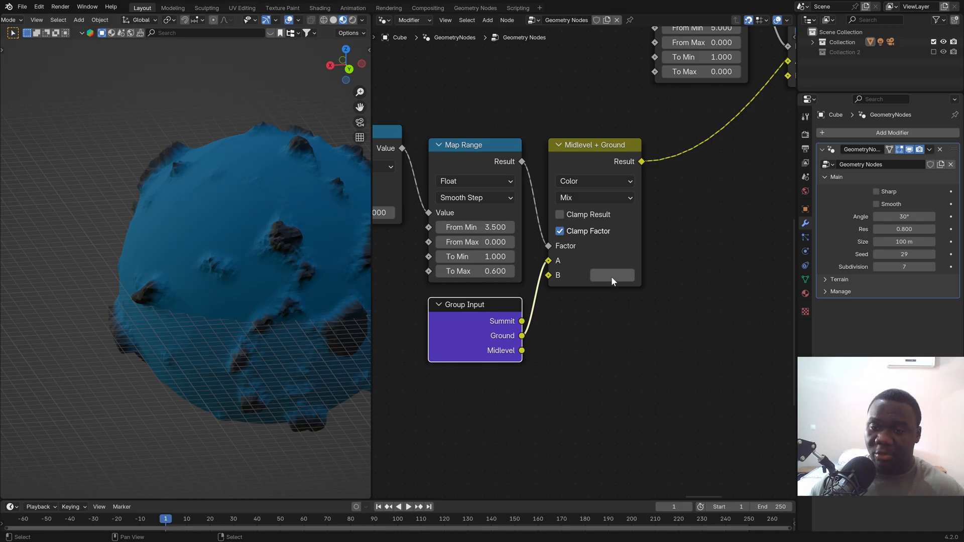
Step: Set the B colour of Midlevel + Ground to hue 0.45, saturation 0.6 and value 1
{"action": "left_click", "coordinate": [612, 276]}
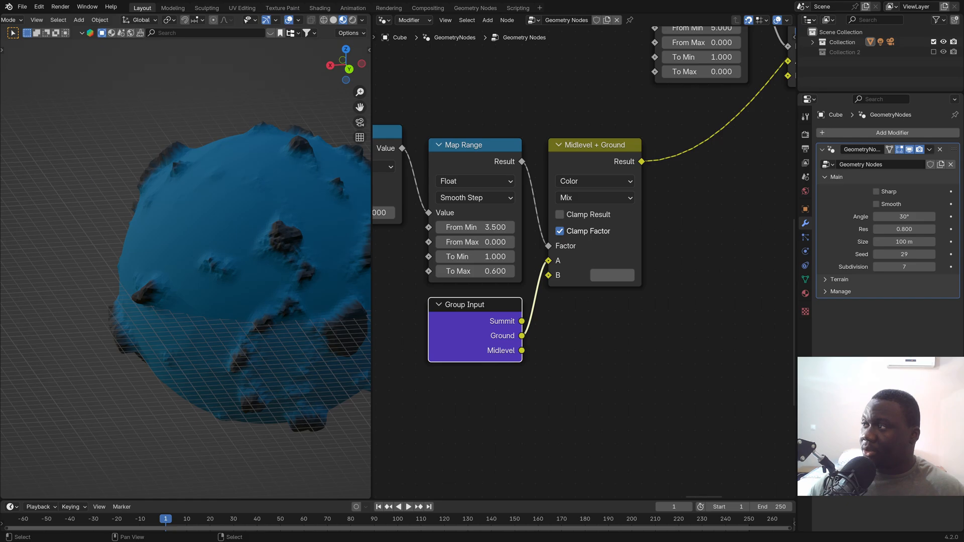
{"action": "left_click", "coordinate": [601, 276]}
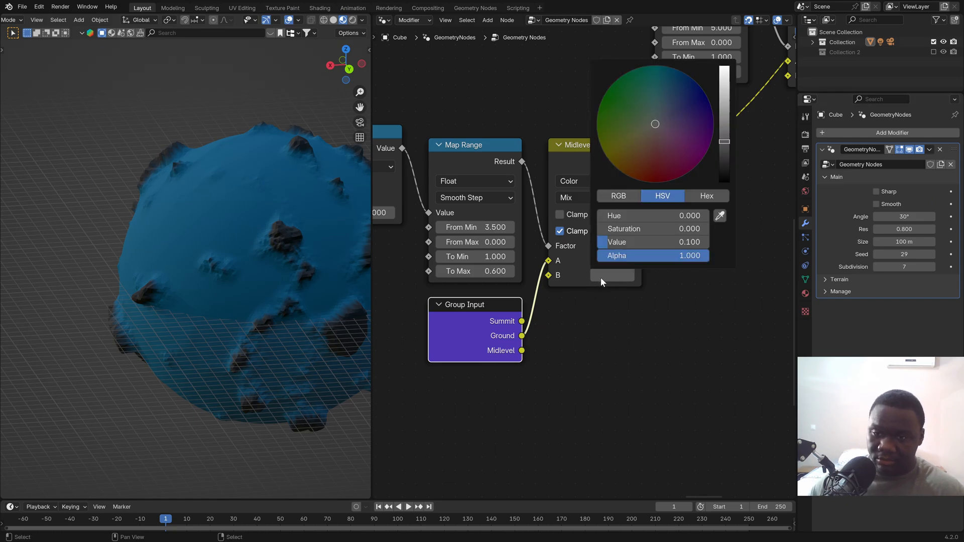
{"action": "left_click", "coordinate": [653, 216]}
{"action": "key", "text": "BackSpace"}
{"action": "type", "text": ".45"}
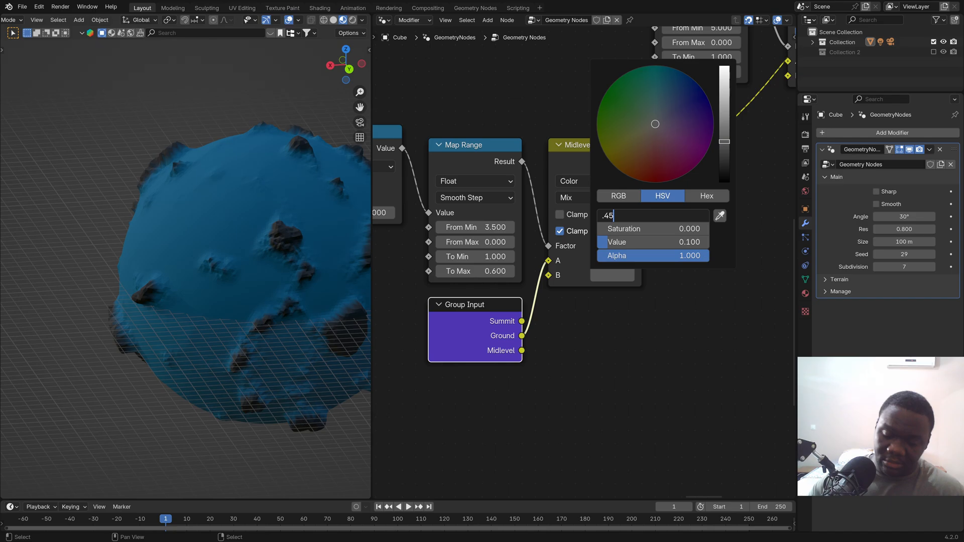
{"action": "key", "text": "Return"}
{"action": "left_click", "coordinate": [653, 229]}
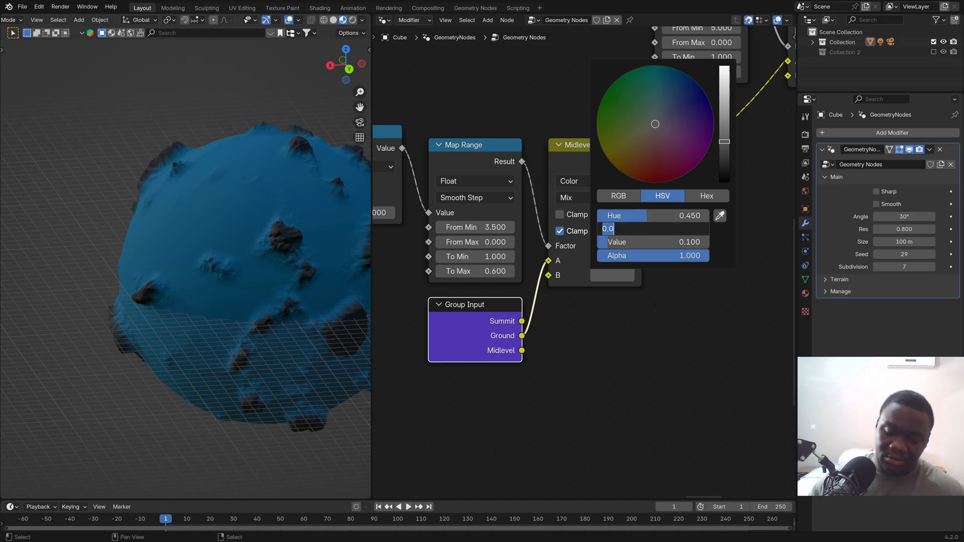
{"action": "type", "text": ".6"}
{"action": "key", "text": "Return"}
{"action": "left_click_drag", "start_coordinate": [693, 242], "coordinate": [711, 246]}
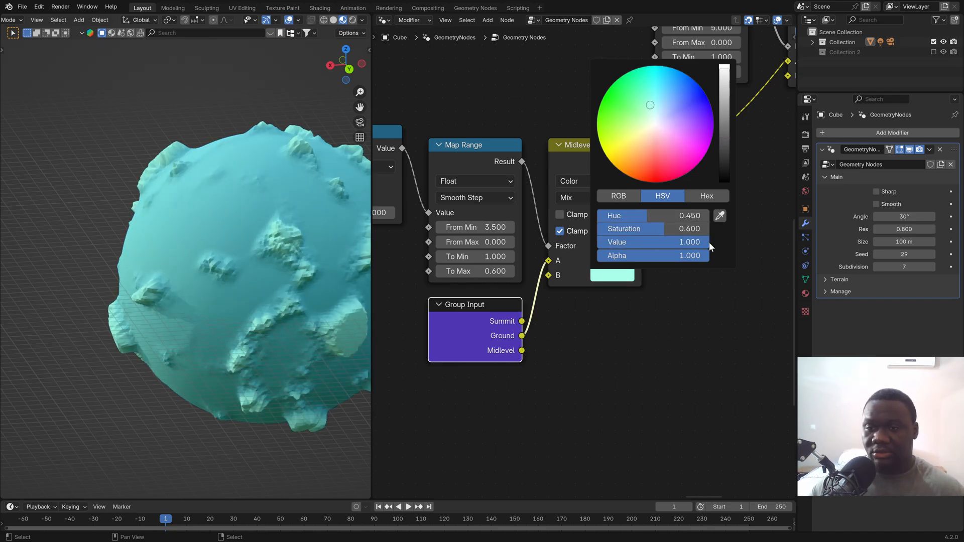
Step: Unhide all sockets of the Group Input node and expose the B colour of Midlevel + Ground as a new group input
{"action": "key", "text": "ctrl+h"}
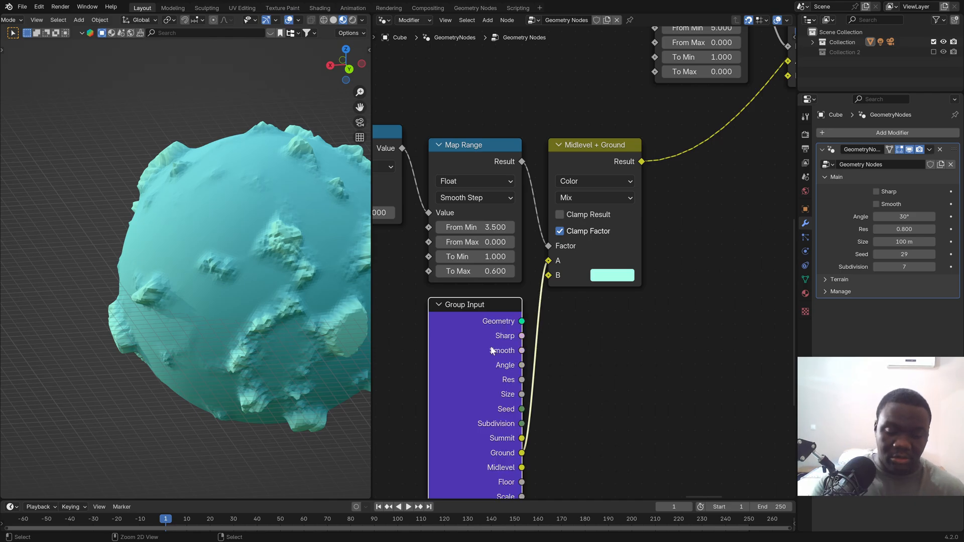
{"action": "scroll", "coordinate": [476, 413], "scroll_direction": "down", "scroll_amount": 2}
{"action": "middle_click_drag", "start_coordinate": [476, 413], "coordinate": [404, 171]}
{"action": "middle_click_drag", "start_coordinate": [432, 340], "coordinate": [449, 407]}
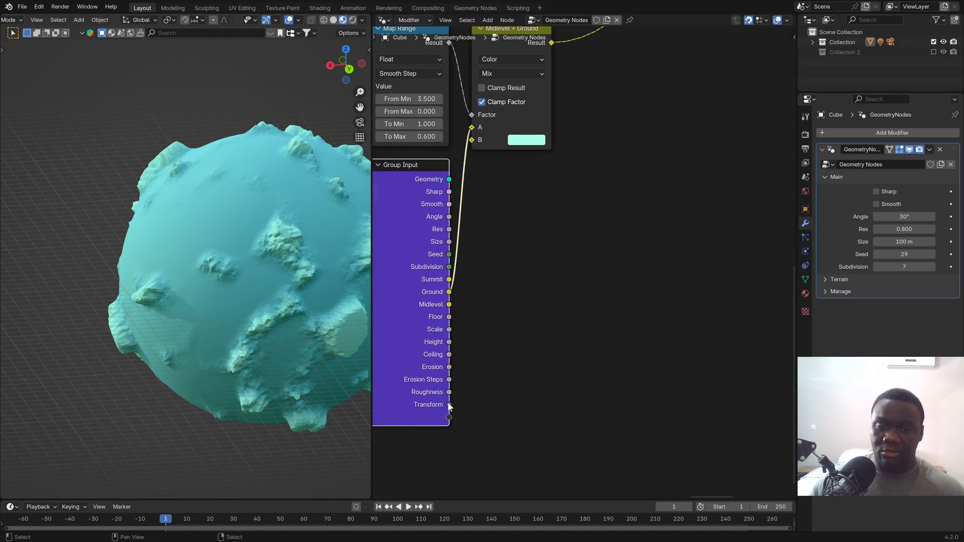
{"action": "left_click_drag", "start_coordinate": [449, 419], "coordinate": [472, 139]}
{"action": "middle_click_drag", "start_coordinate": [473, 189], "coordinate": [534, 257]}
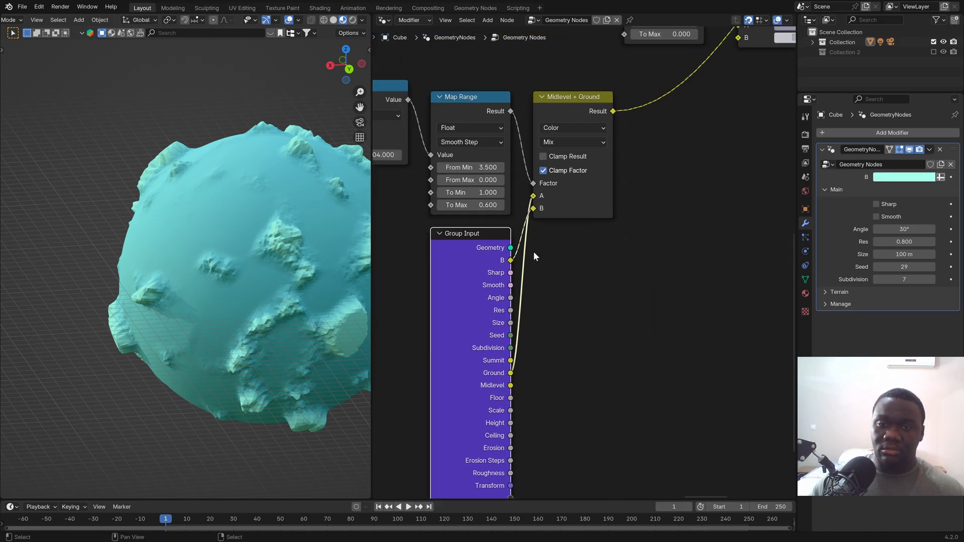
Step: Rename the new B group socket to Lagon
{"action": "key", "text": "n"}
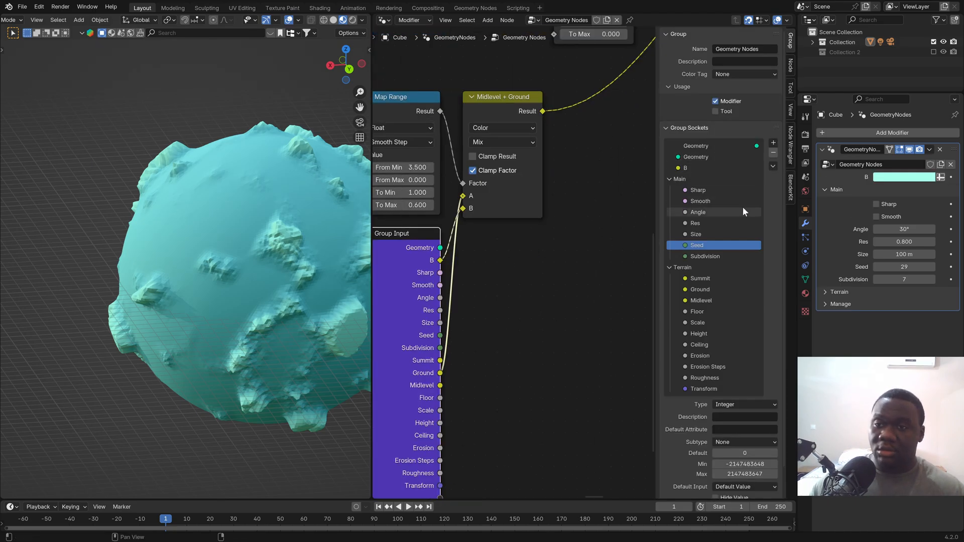
{"action": "double_click", "coordinate": [689, 167]}
{"action": "type", "text": "Lag"}
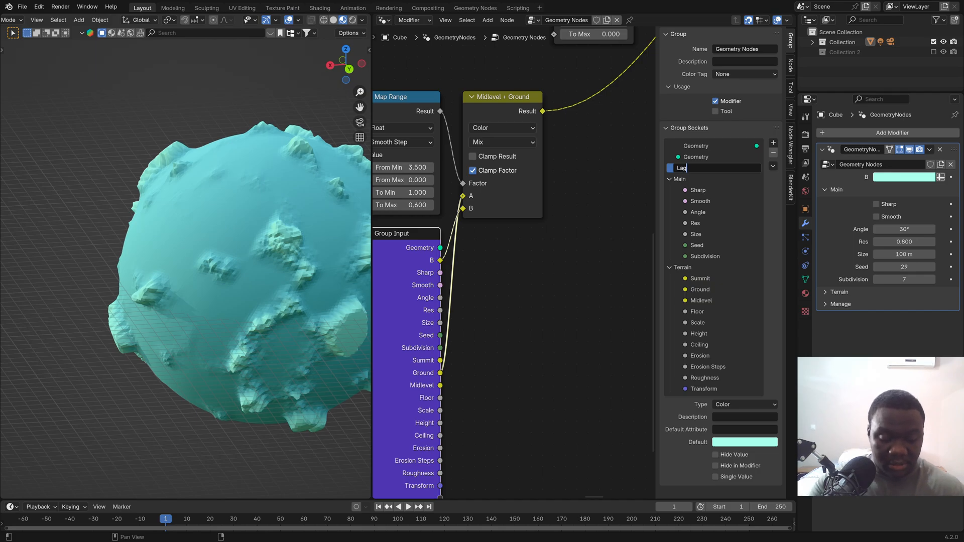
{"action": "type", "text": "on"}
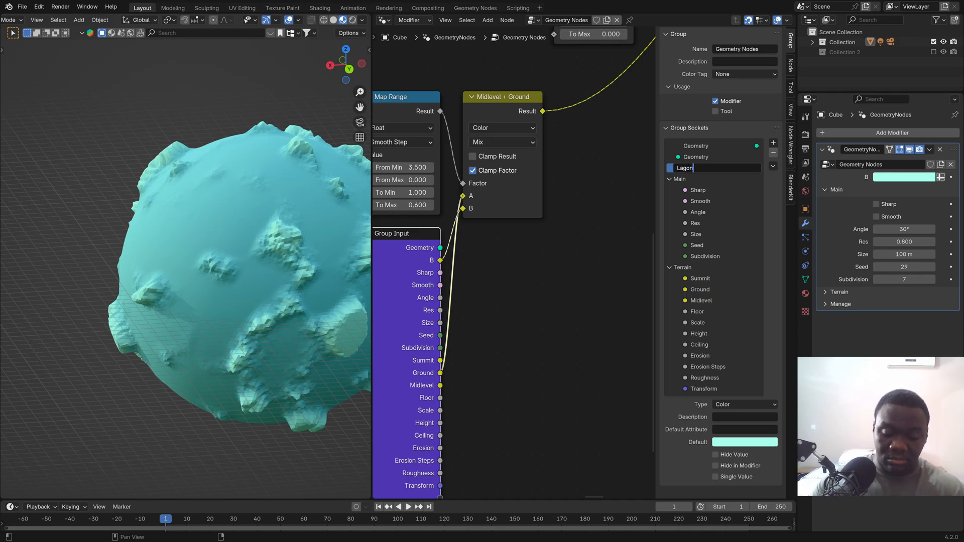
{"action": "key", "text": "Return"}
Step: Move the Lagon socket into the Terrain group directly below Midlevel and enable Single Value for it
{"action": "left_click_drag", "start_coordinate": [694, 167], "coordinate": [703, 302]}
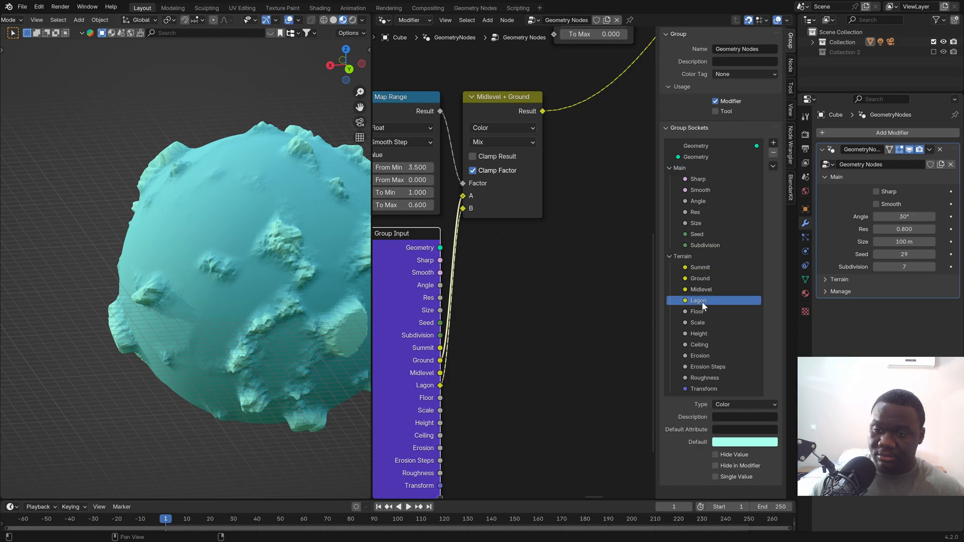
{"action": "left_click", "coordinate": [718, 479]}
{"action": "middle_click_drag", "start_coordinate": [426, 240], "coordinate": [503, 282]}
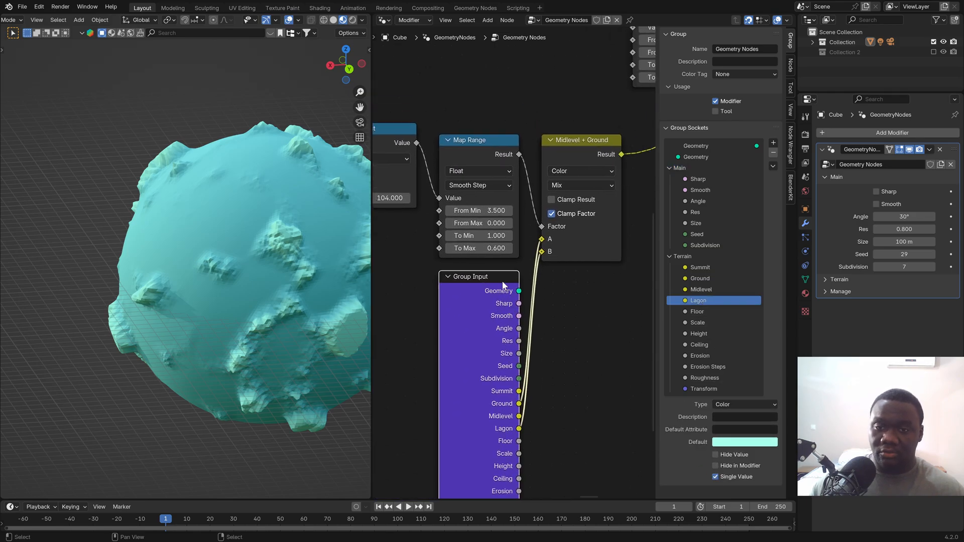
{"action": "scroll", "coordinate": [503, 284], "scroll_direction": "down", "scroll_amount": 2}
{"action": "scroll", "coordinate": [480, 267], "scroll_direction": "up", "scroll_amount": 1}
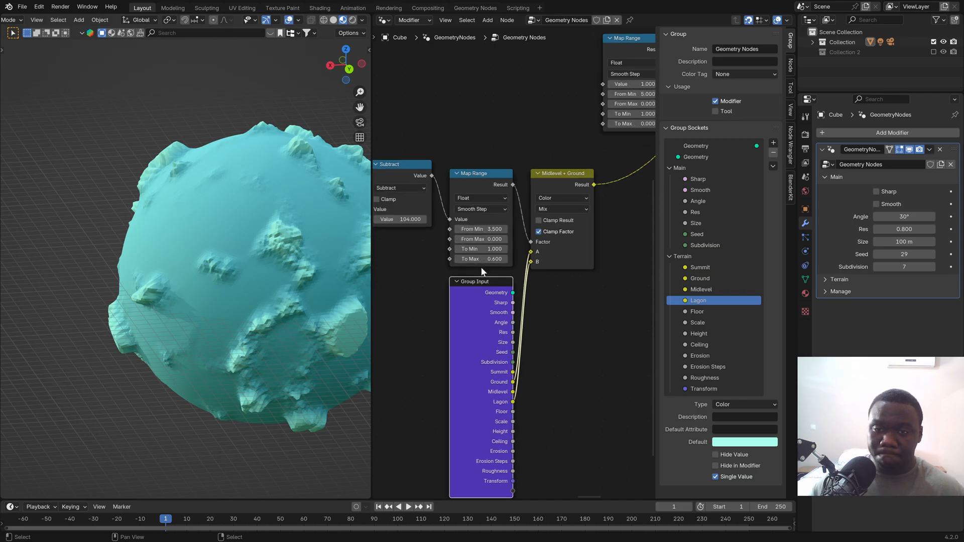
{"action": "scroll", "coordinate": [515, 286], "scroll_direction": "down", "scroll_amount": 6}
{"action": "middle_click_drag", "start_coordinate": [527, 274], "coordinate": [509, 308]}
{"action": "middle_click_drag", "start_coordinate": [614, 243], "coordinate": [598, 258]}
Step: Hide the node editor's sidebar and move the expanded Group Input node below Subtract
{"action": "key", "text": "n"}
{"action": "scroll", "coordinate": [624, 247], "scroll_direction": "up", "scroll_amount": 1}
{"action": "left_click_drag", "start_coordinate": [540, 376], "coordinate": [468, 355]}
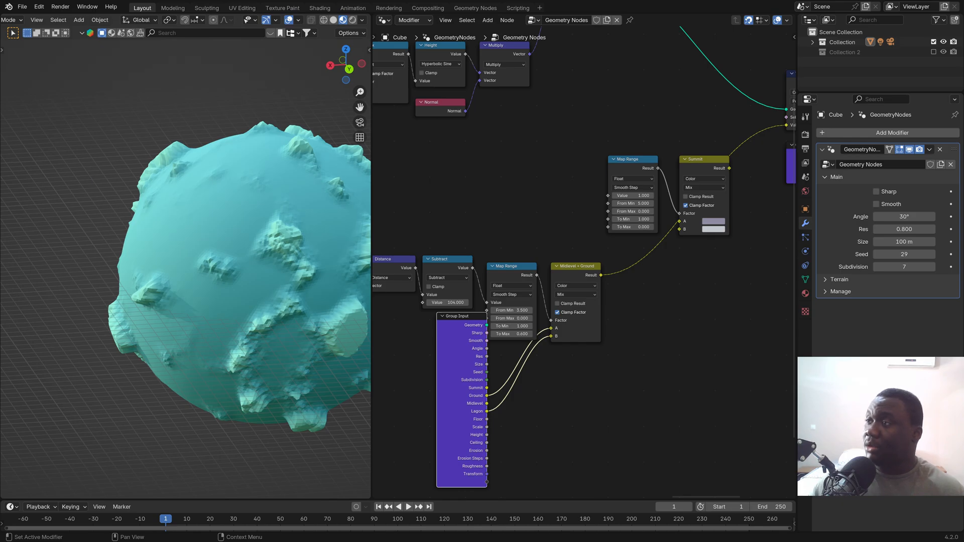
Step: Move the old Map Range away, cut its link to Summit, and insert the Summit Mix between Midlevel + Ground and Top
{"action": "scroll", "coordinate": [593, 281], "scroll_direction": "up", "scroll_amount": 3}
{"action": "middle_click_drag", "start_coordinate": [722, 276], "coordinate": [636, 313]}
{"action": "scroll", "coordinate": [613, 234], "scroll_direction": "down", "scroll_amount": 3}
{"action": "middle_click_drag", "start_coordinate": [637, 235], "coordinate": [624, 256]}
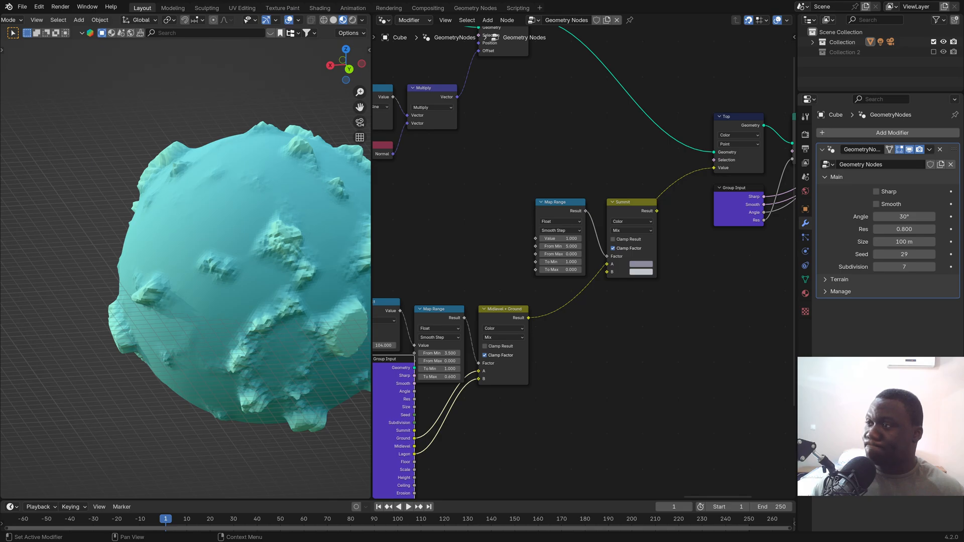
{"action": "scroll", "coordinate": [618, 199], "scroll_direction": "up", "scroll_amount": 1}
{"action": "middle_click_drag", "start_coordinate": [618, 199], "coordinate": [646, 144]}
{"action": "left_click", "coordinate": [660, 151]}
{"action": "scroll", "coordinate": [639, 173], "scroll_direction": "down", "scroll_amount": 3}
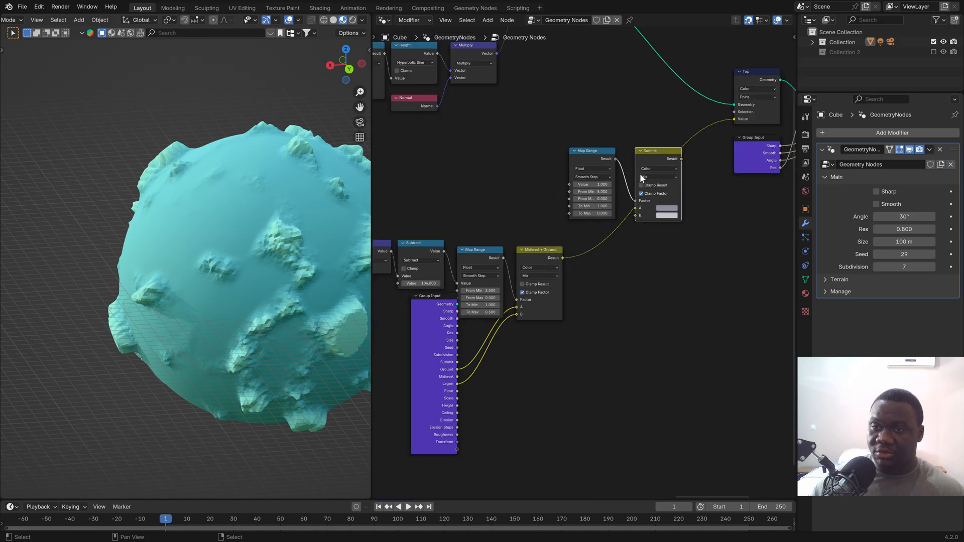
{"action": "left_click_drag", "start_coordinate": [594, 157], "coordinate": [552, 115]}
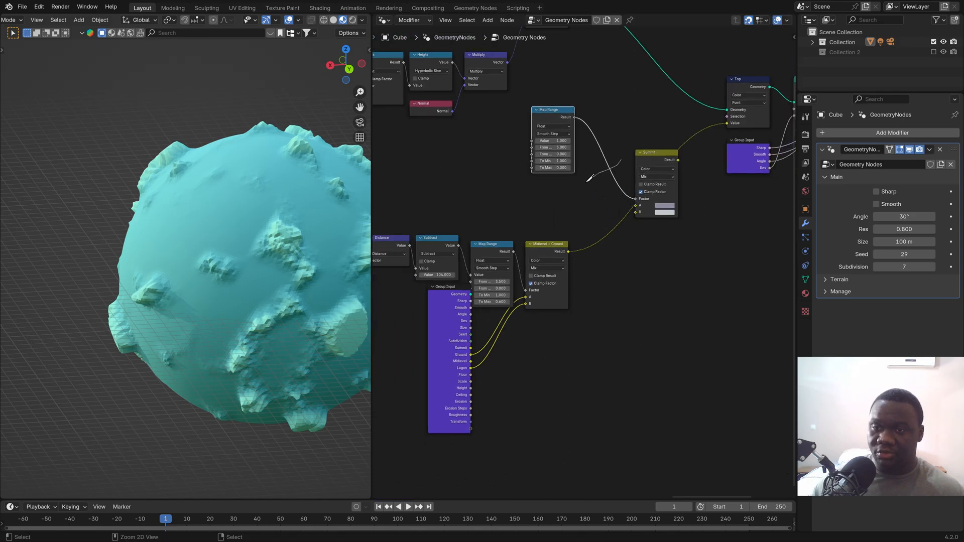
{"action": "right_click_drag", "start_coordinate": [590, 178], "coordinate": [590, 178], "text": "ctrl"}
{"action": "mouse_move", "coordinate": [667, 154]}
{"action": "left_mouse_down"}
{"action": "mouse_move", "coordinate": [689, 199]}
{"action": "mouse_move", "coordinate": [628, 209]}
{"action": "left_mouse_up"}
Step: Connect the Group Input's Midlevel output to the A input of the Summit Mix node
{"action": "scroll", "coordinate": [605, 269], "scroll_direction": "up", "scroll_amount": 2}
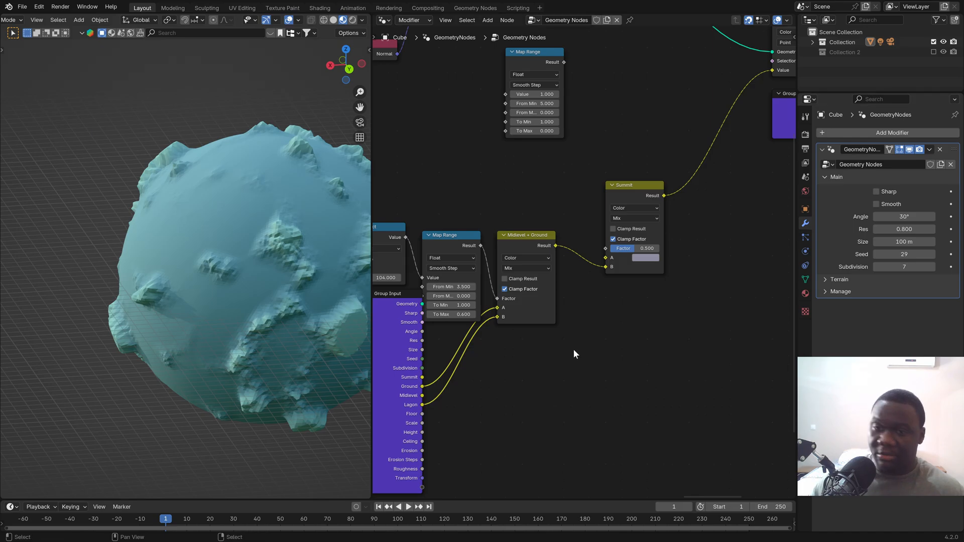
{"action": "middle_click_drag", "start_coordinate": [388, 465], "coordinate": [437, 416]}
{"action": "left_click", "coordinate": [465, 353]}
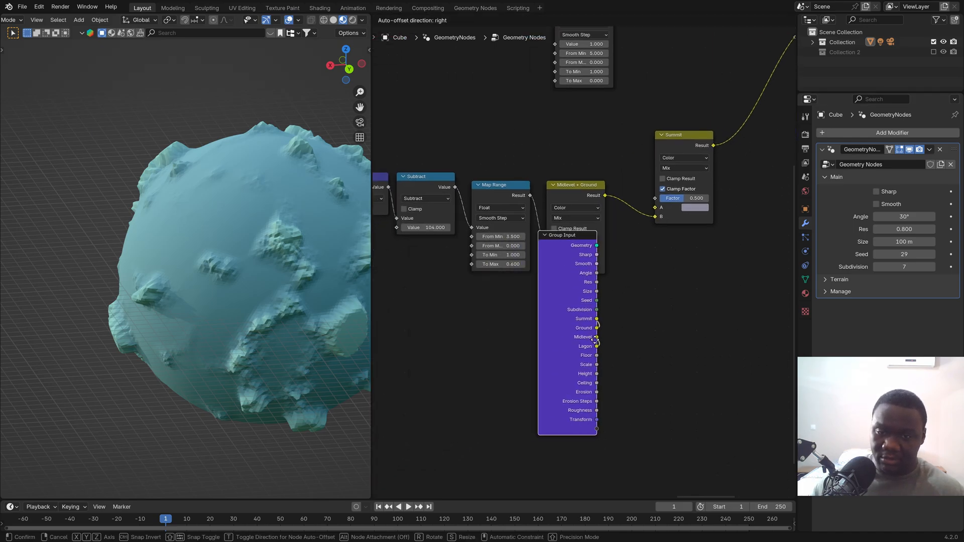
{"action": "left_click_drag", "start_coordinate": [472, 346], "coordinate": [655, 208]}
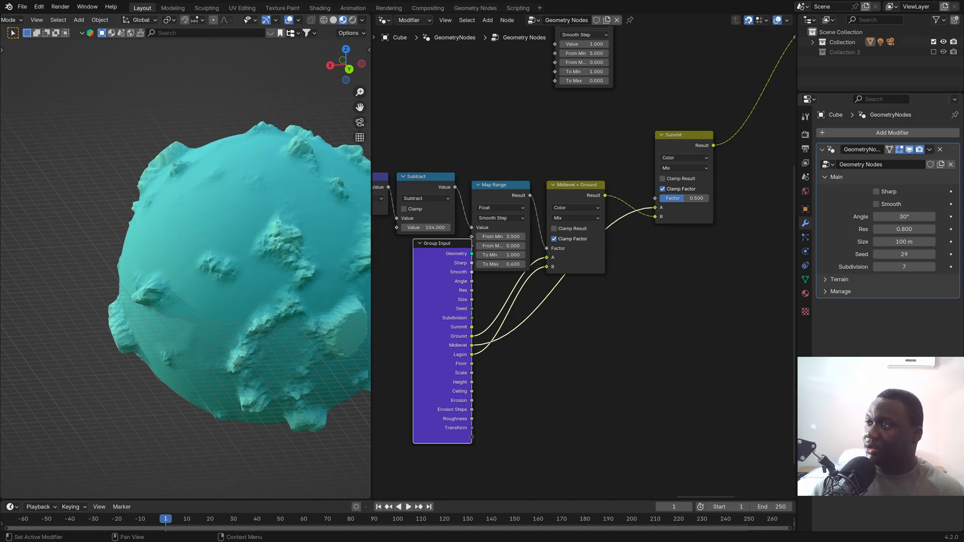
Step: Insert a duplicate of the Summit Mix node before Top and connect the Group Input's Summit output to the B input of the last Mix
{"action": "middle_click_drag", "start_coordinate": [683, 147], "coordinate": [629, 172]}
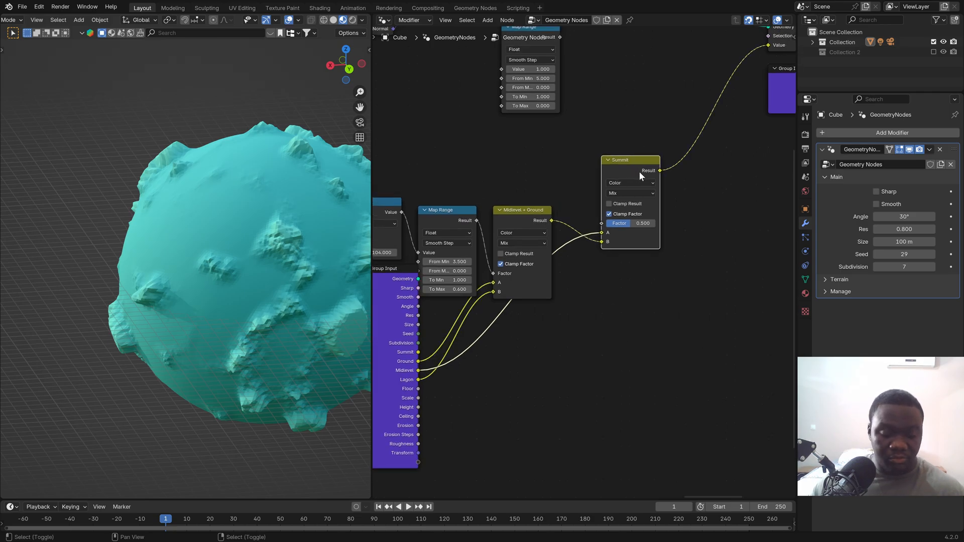
{"action": "key", "text": "shift+d"}
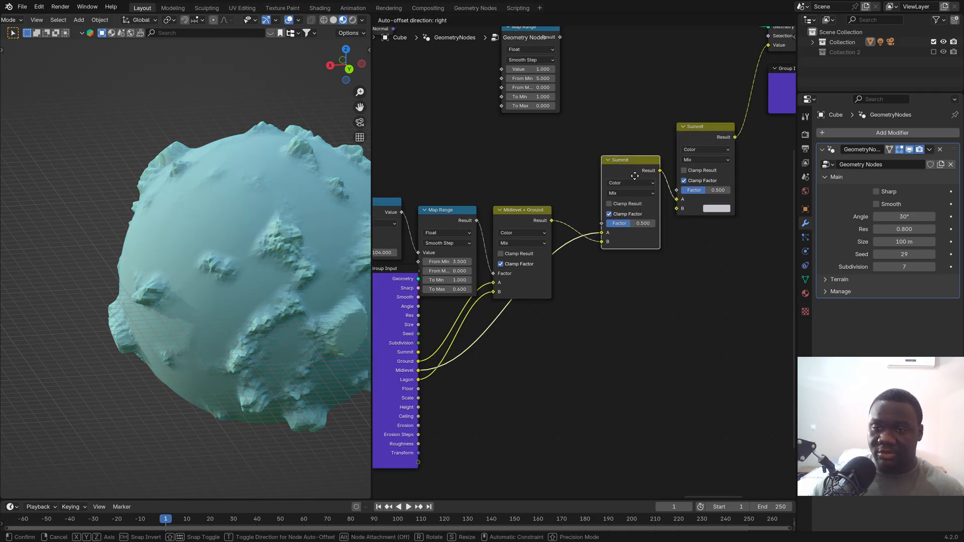
{"action": "left_click", "coordinate": [628, 186]}
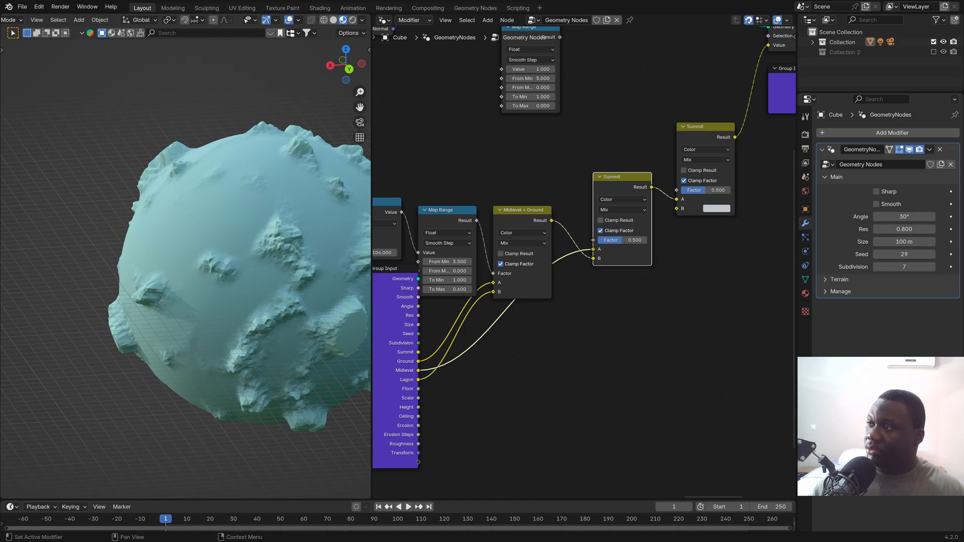
{"action": "left_click_drag", "start_coordinate": [418, 352], "coordinate": [677, 208]}
{"action": "scroll", "coordinate": [691, 243], "scroll_direction": "down", "scroll_amount": 1}
{"action": "middle_click_drag", "start_coordinate": [692, 242], "coordinate": [694, 308]}
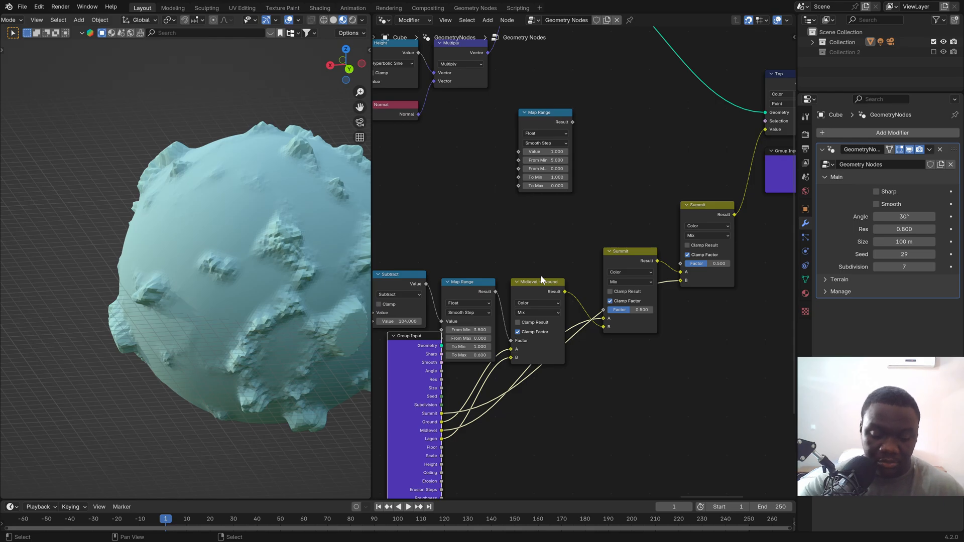
Step: Move the Distance link to the Subtract node's second input and set its first value to 104
{"action": "middle_click_drag", "start_coordinate": [542, 279], "coordinate": [603, 238]}
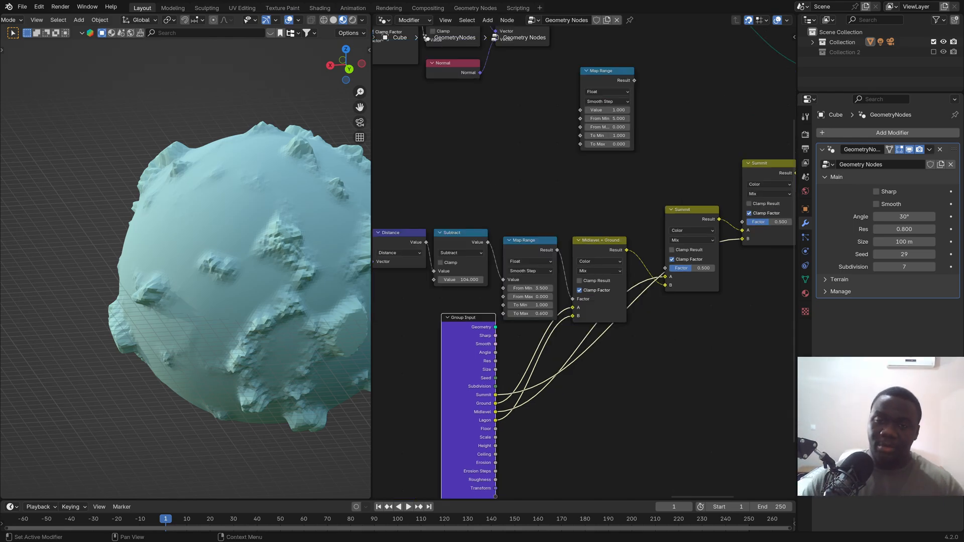
{"action": "scroll", "coordinate": [447, 288], "scroll_direction": "up", "scroll_amount": 2}
{"action": "scroll", "coordinate": [493, 285], "scroll_direction": "down", "scroll_amount": 1}
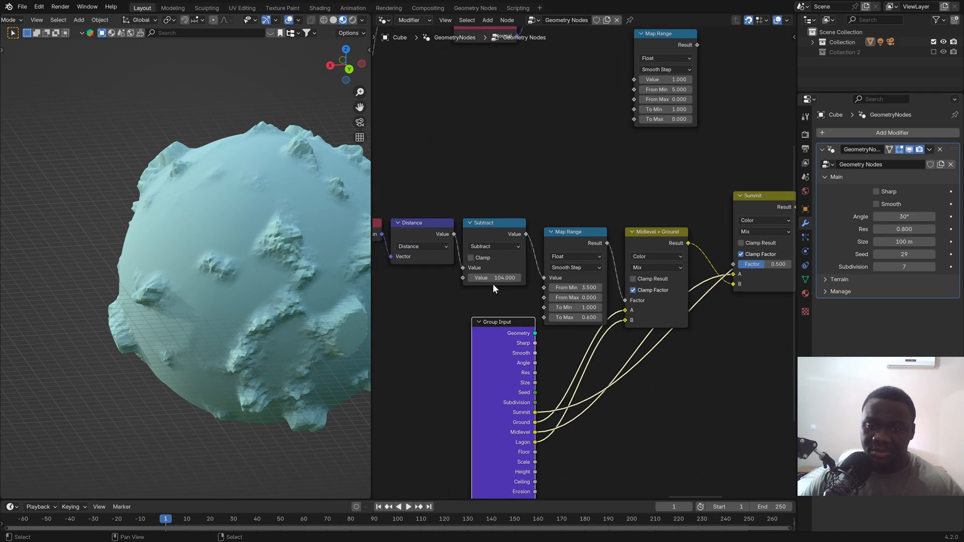
{"action": "scroll", "coordinate": [493, 284], "scroll_direction": "up", "scroll_amount": 4}
{"action": "mouse_move", "coordinate": [452, 261]}
{"action": "left_mouse_down"}
{"action": "mouse_move", "coordinate": [442, 279]}
{"action": "mouse_move", "coordinate": [454, 275]}
{"action": "left_mouse_up"}
{"action": "left_click", "coordinate": [494, 261]}
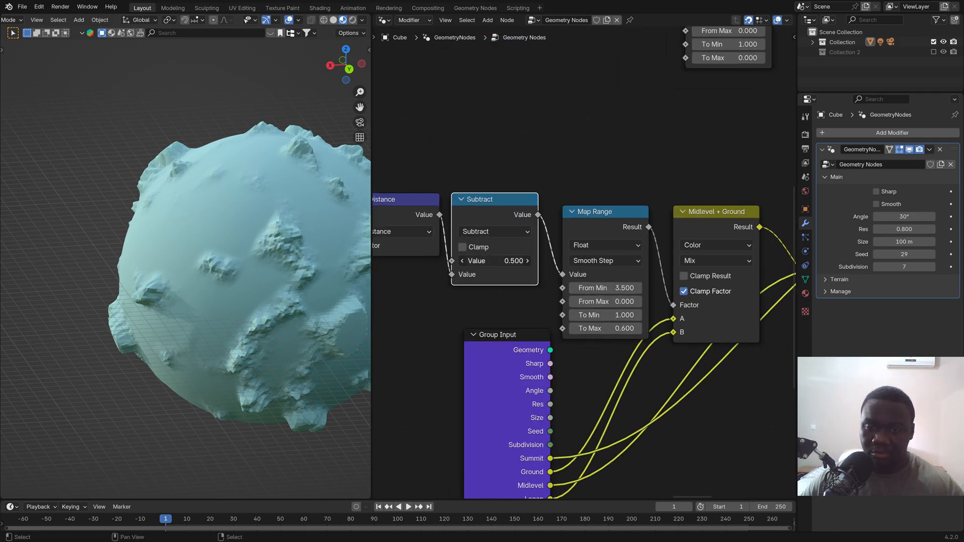
{"action": "type", "text": "104"}
{"action": "key", "text": "Return"}
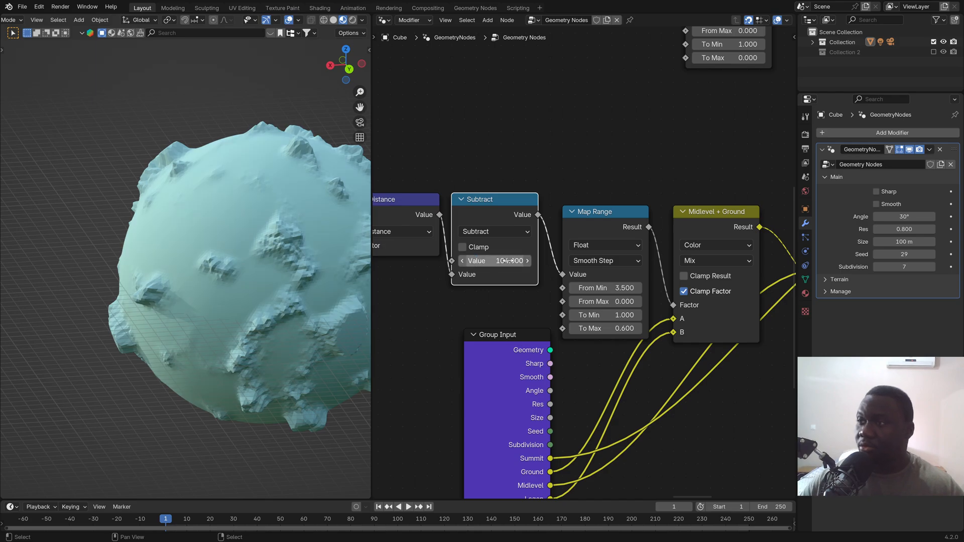
Step: Spread out the colour-mixing nodes, raising the linked Map Range and lowering the Midlevel + Ground and Group Input nodes
{"action": "scroll", "coordinate": [624, 325], "scroll_direction": "down", "scroll_amount": 4}
{"action": "middle_click_drag", "start_coordinate": [624, 319], "coordinate": [534, 327]}
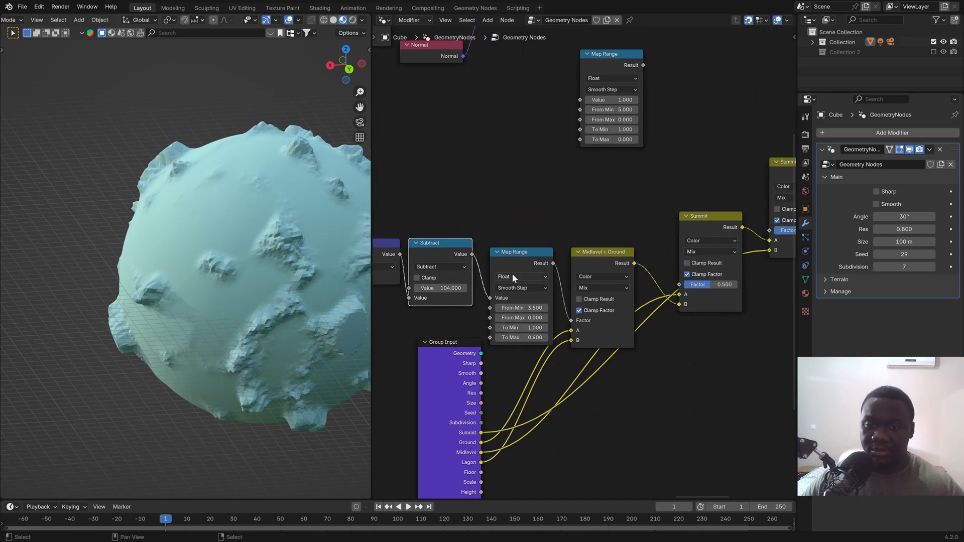
{"action": "left_click", "coordinate": [521, 263]}
{"action": "left_click_drag", "start_coordinate": [521, 264], "coordinate": [519, 255]}
{"action": "left_click_drag", "start_coordinate": [598, 265], "coordinate": [607, 335]}
{"action": "middle_click_drag", "start_coordinate": [648, 327], "coordinate": [611, 260]}
{"action": "left_click_drag", "start_coordinate": [672, 166], "coordinate": [691, 211]}
{"action": "scroll", "coordinate": [483, 364], "scroll_direction": "down", "scroll_amount": 3}
{"action": "left_click_drag", "start_coordinate": [429, 352], "coordinate": [442, 393]}
{"action": "middle_click_drag", "start_coordinate": [649, 333], "coordinate": [612, 347]}
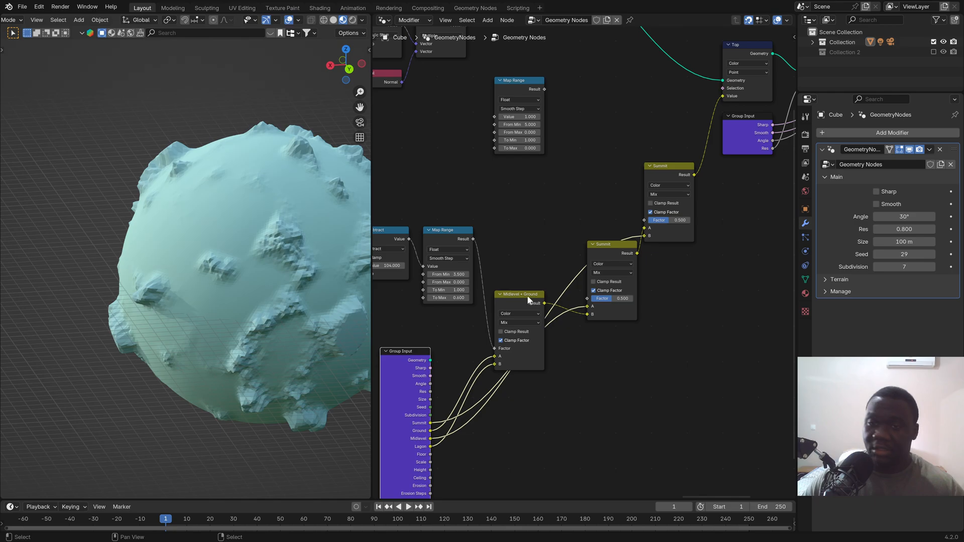
Step: Connect the linked Map Range's Result to the first Summit Mix's Factor and move the spare Map Range near the last Mix
{"action": "left_click_drag", "start_coordinate": [474, 243], "coordinate": [590, 300]}
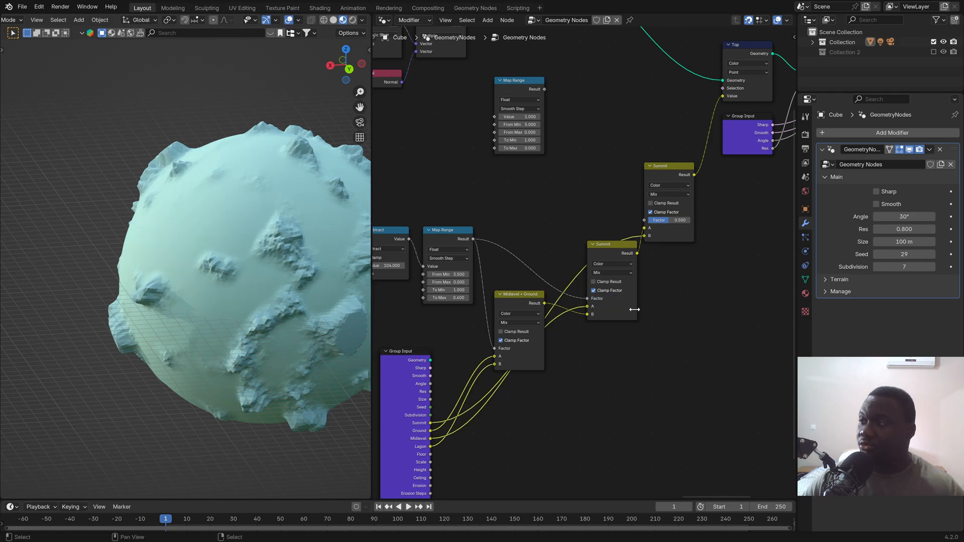
{"action": "middle_click_drag", "start_coordinate": [625, 327], "coordinate": [563, 341]}
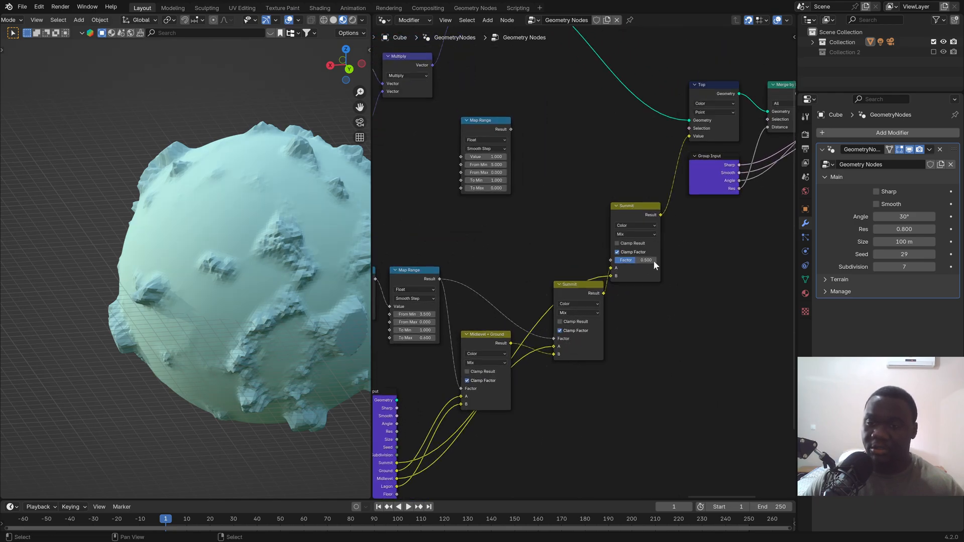
{"action": "scroll", "coordinate": [703, 229], "scroll_direction": "down", "scroll_amount": 1}
{"action": "left_click_drag", "start_coordinate": [566, 173], "coordinate": [607, 219]}
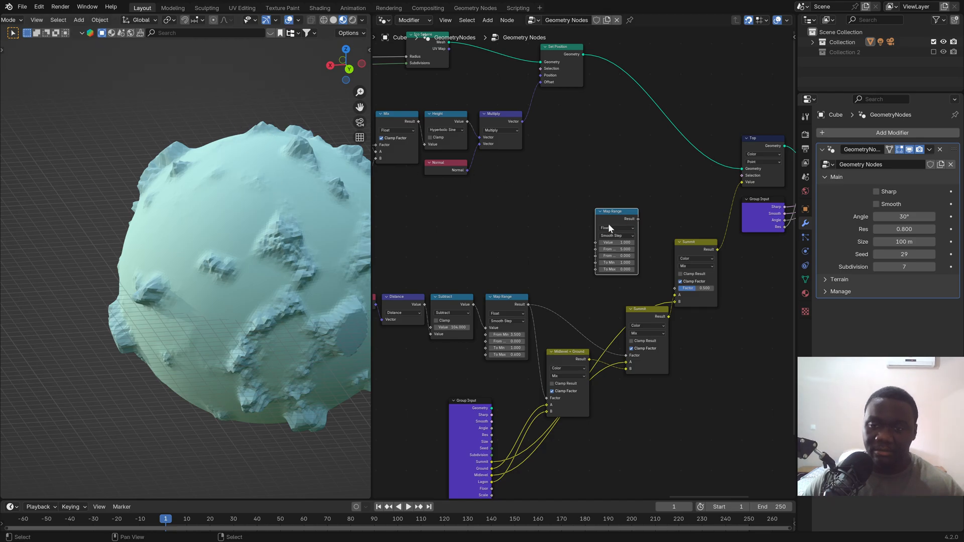
Step: Duplicate the Position node and stack the copy beneath the Normal node, below the Height node
{"action": "scroll", "coordinate": [236, 166], "scroll_direction": "up", "scroll_amount": 3}
{"action": "middle_click_drag", "start_coordinate": [225, 180], "coordinate": [205, 194]}
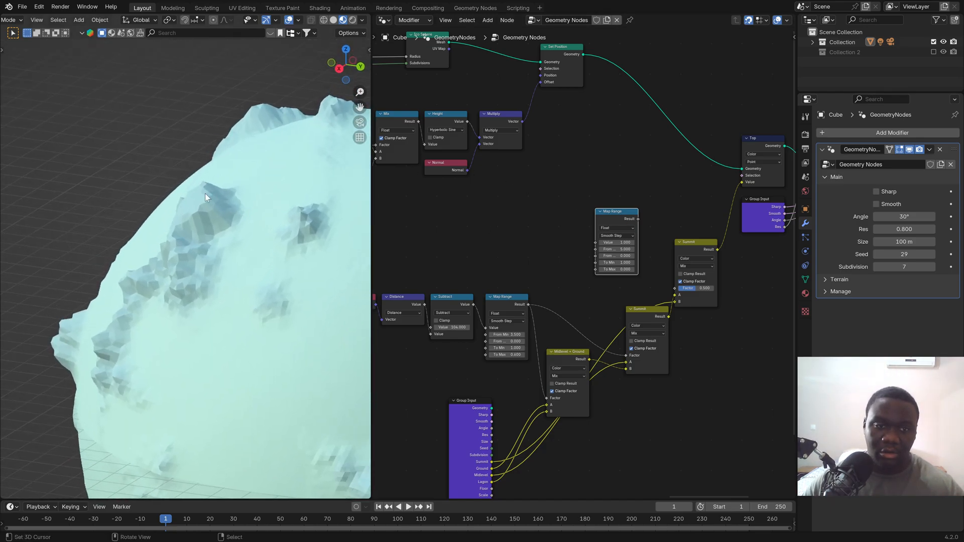
{"action": "scroll", "coordinate": [560, 288], "scroll_direction": "up", "scroll_amount": 2}
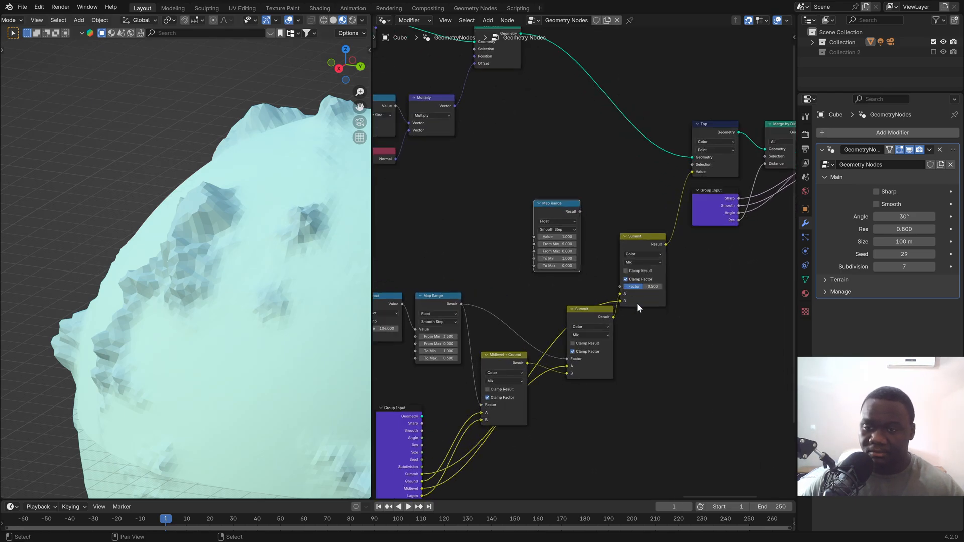
{"action": "middle_click_drag", "start_coordinate": [488, 270], "coordinate": [566, 270]}
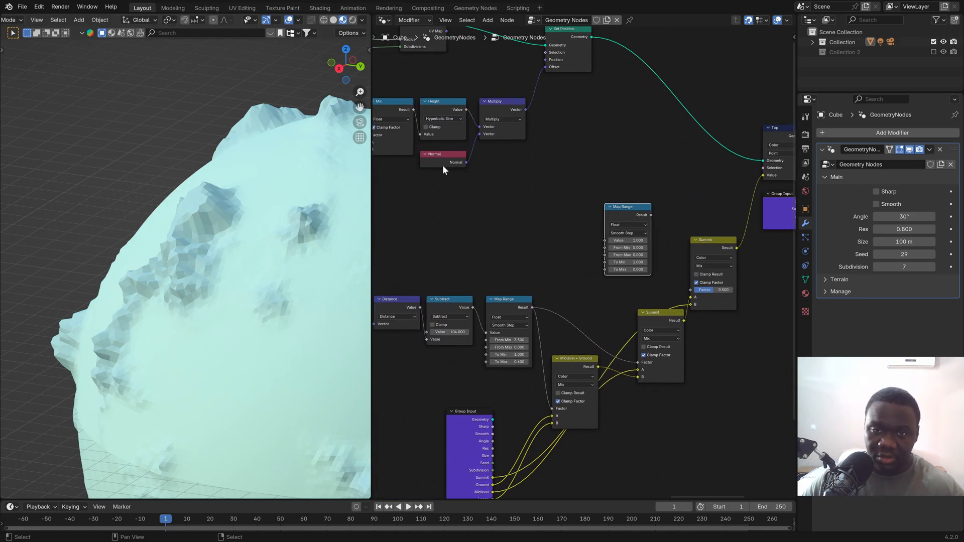
{"action": "middle_click_drag", "start_coordinate": [431, 201], "coordinate": [554, 194]}
{"action": "left_click", "coordinate": [472, 302]}
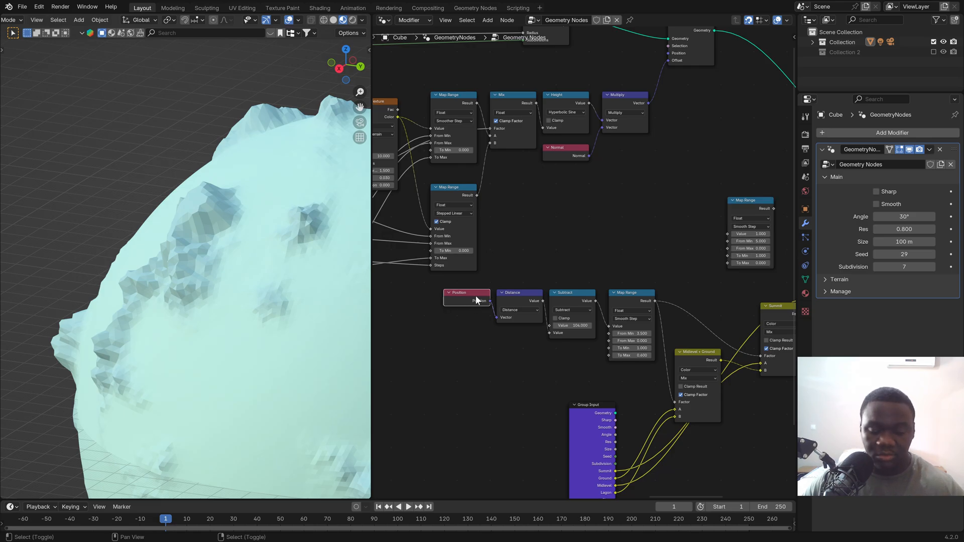
{"action": "key", "text": "shift+d"}
{"action": "left_click", "coordinate": [588, 238]}
{"action": "left_click", "coordinate": [561, 158]}
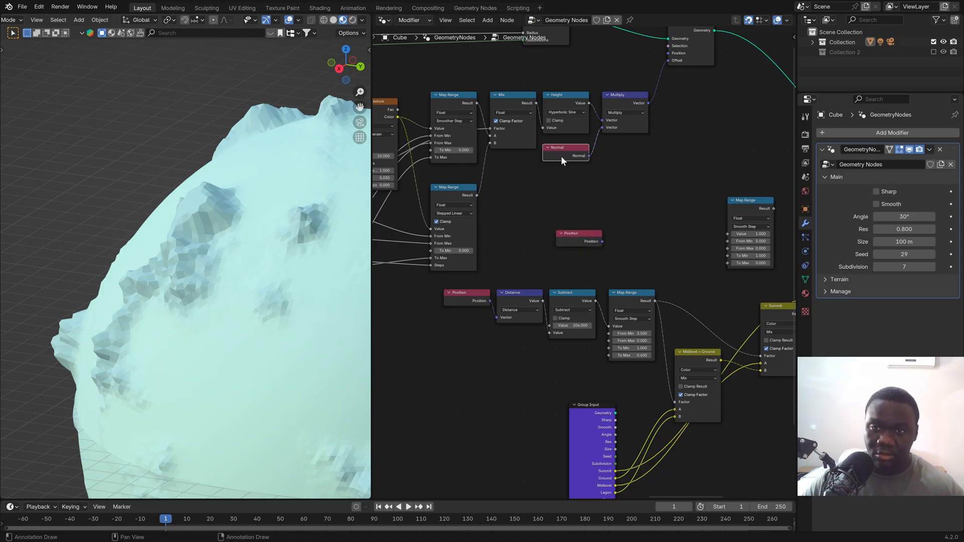
{"action": "left_click_drag", "start_coordinate": [575, 160], "coordinate": [581, 199]}
{"action": "left_click_drag", "start_coordinate": [581, 238], "coordinate": [574, 219]}
Step: Duplicate the vector Multiply node and connect Normal and Position to the copy's two inputs
{"action": "left_click", "coordinate": [615, 104]}
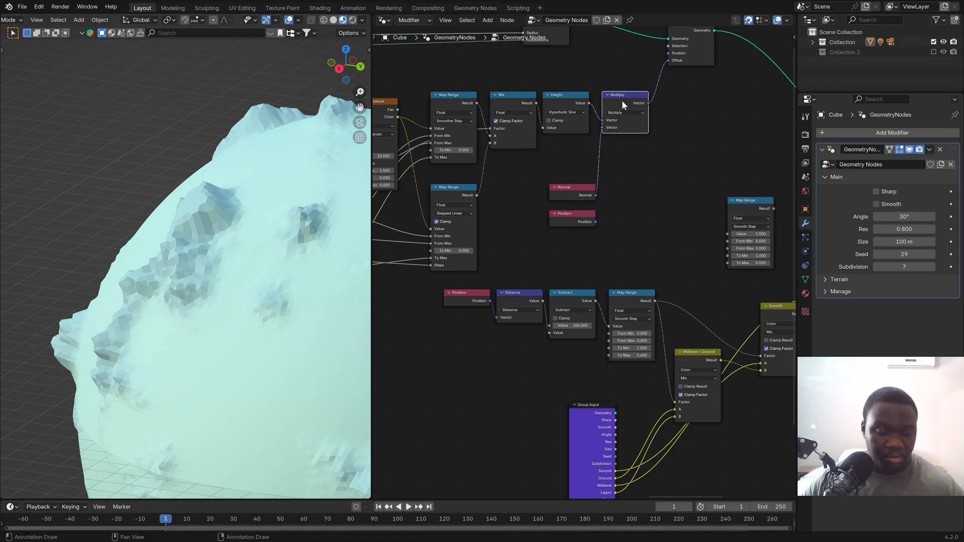
{"action": "key", "text": "shift+d"}
{"action": "left_click", "coordinate": [651, 215]}
{"action": "left_click_drag", "start_coordinate": [595, 195], "coordinate": [622, 206]}
{"action": "middle_click_drag", "start_coordinate": [651, 185], "coordinate": [578, 194]}
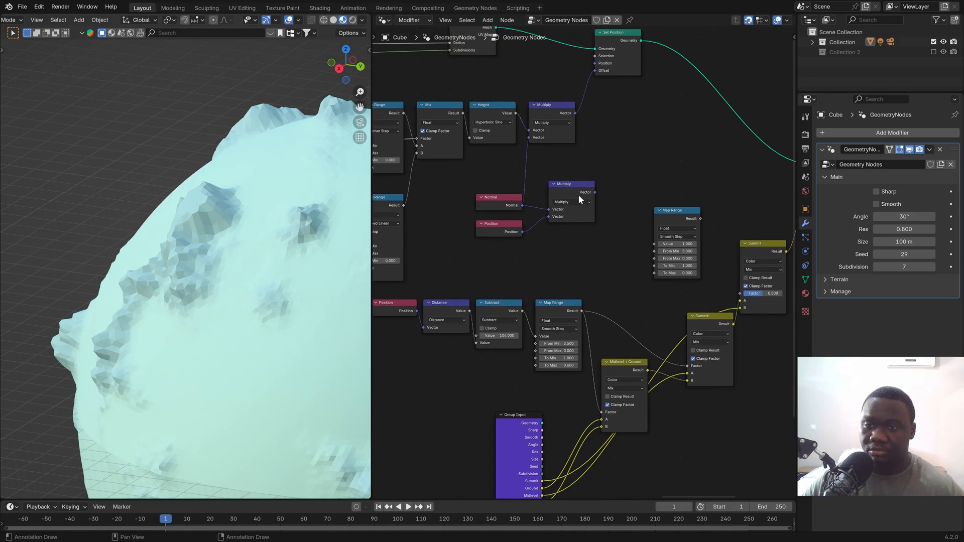
{"action": "left_click_drag", "start_coordinate": [577, 195], "coordinate": [564, 206]}
{"action": "middle_click_drag", "start_coordinate": [565, 206], "coordinate": [537, 210]}
{"action": "scroll", "coordinate": [539, 211], "scroll_direction": "up", "scroll_amount": 3}
Step: Add a Less Than Compare node fed by the new Multiply and place it before the spare Map Range
{"action": "left_click_drag", "start_coordinate": [556, 208], "coordinate": [606, 233]}
{"action": "type", "text": "compa"}
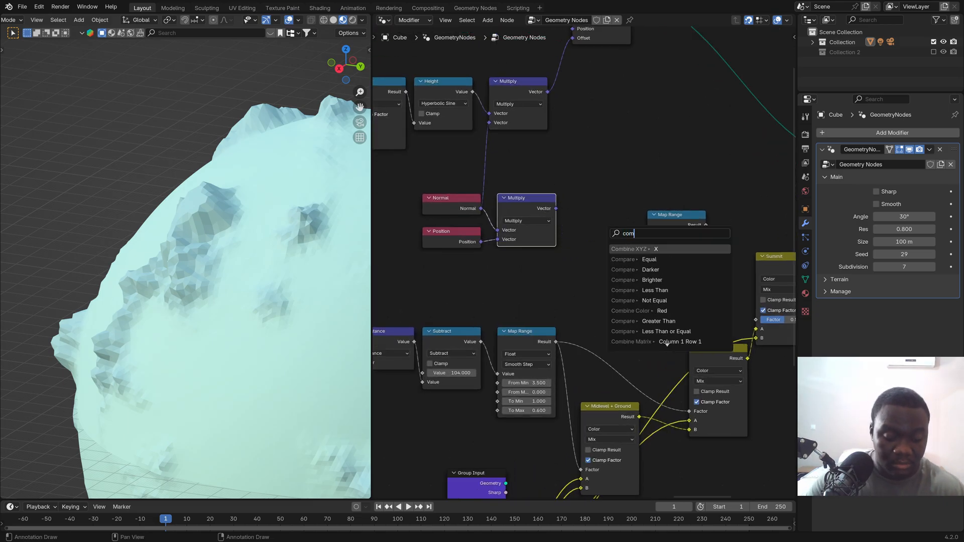
{"action": "key", "text": "Down"}
{"action": "key", "text": "Down"}
{"action": "key", "text": "Down"}
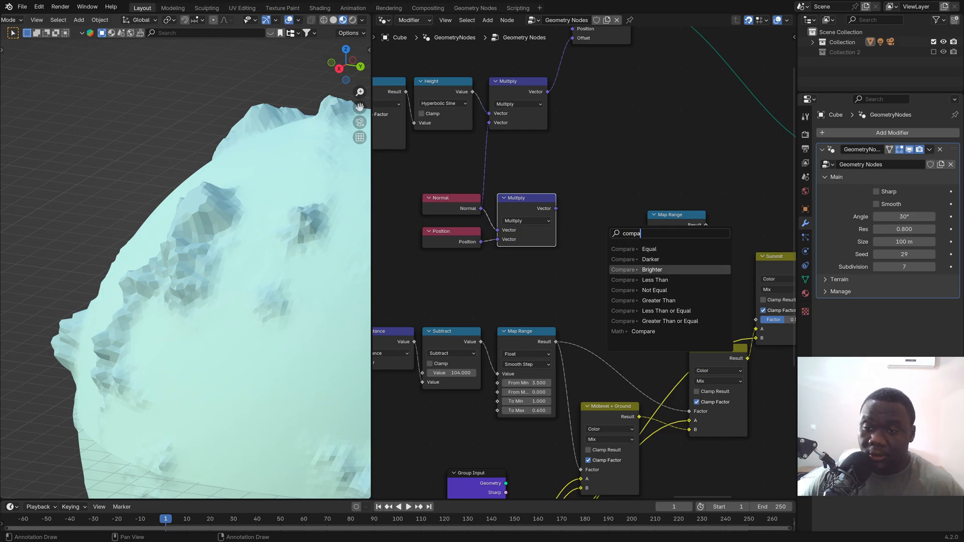
{"action": "key", "text": "Return"}
{"action": "left_click", "coordinate": [633, 247]}
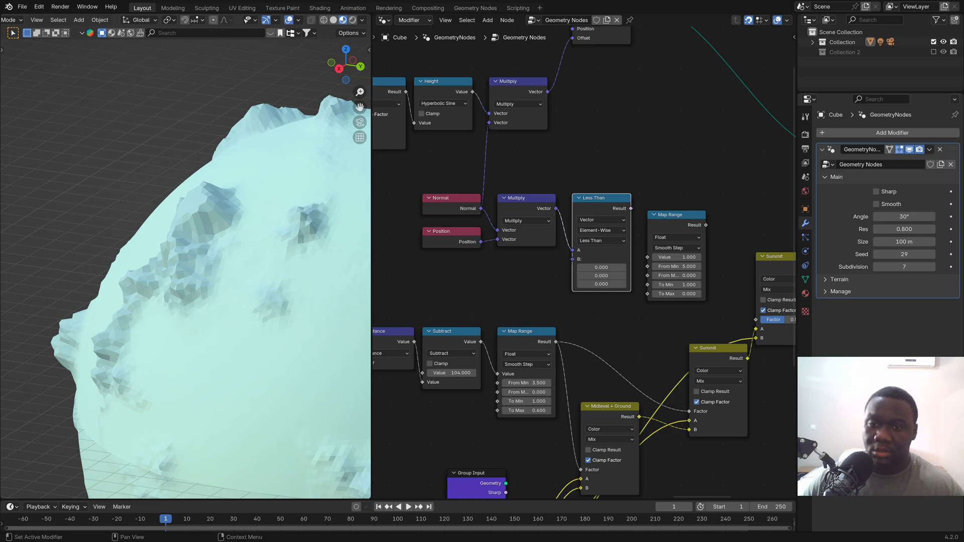
Step: Set the Less Than node to Float with B at 40 and link its Result to the spare Map Range's Value
{"action": "left_click", "coordinate": [587, 221]}
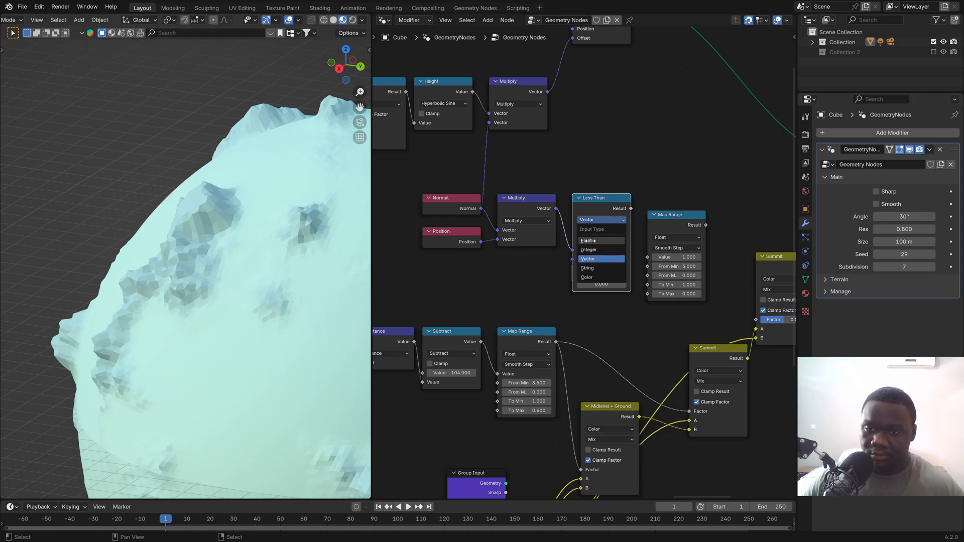
{"action": "left_click", "coordinate": [595, 241]}
{"action": "left_click_drag", "start_coordinate": [555, 209], "coordinate": [648, 257]}
{"action": "left_click", "coordinate": [609, 249]}
{"action": "type", "text": "40"}
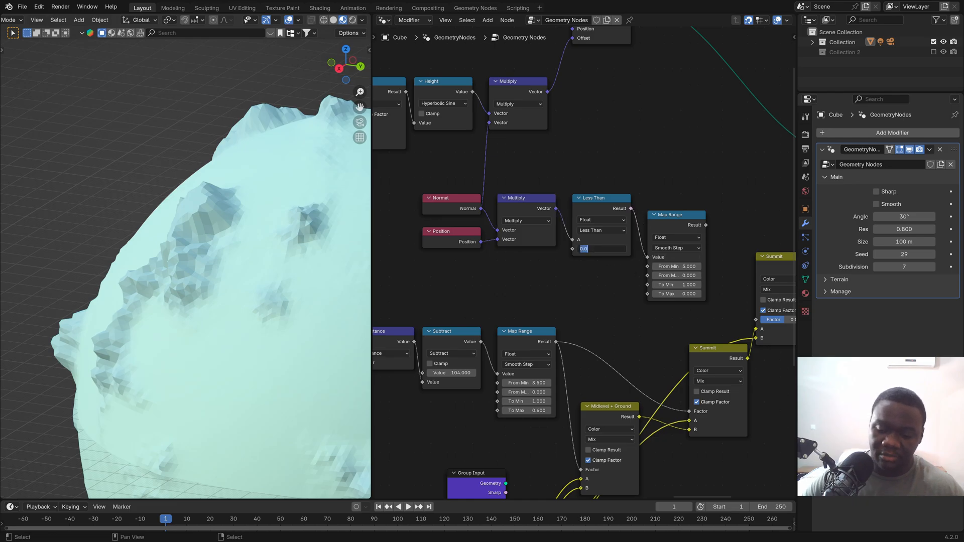
{"action": "key", "text": "Return"}
Step: Connect the Less Than branch's Map Range Result to the Factor of the last Summit Mix and nudge the Map Range up
{"action": "middle_click_drag", "start_coordinate": [668, 279], "coordinate": [572, 287]}
{"action": "scroll", "coordinate": [572, 287], "scroll_direction": "down", "scroll_amount": 1}
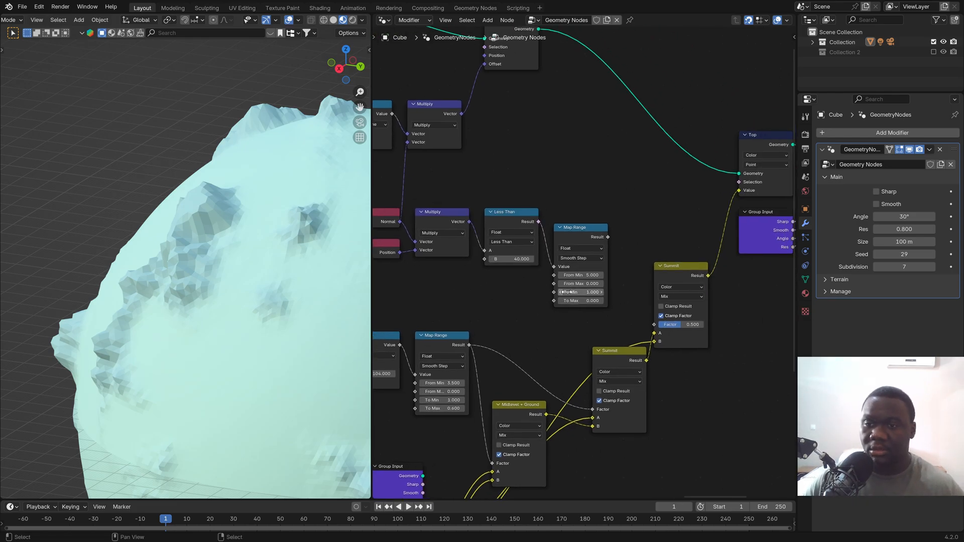
{"action": "left_click_drag", "start_coordinate": [607, 238], "coordinate": [651, 328]}
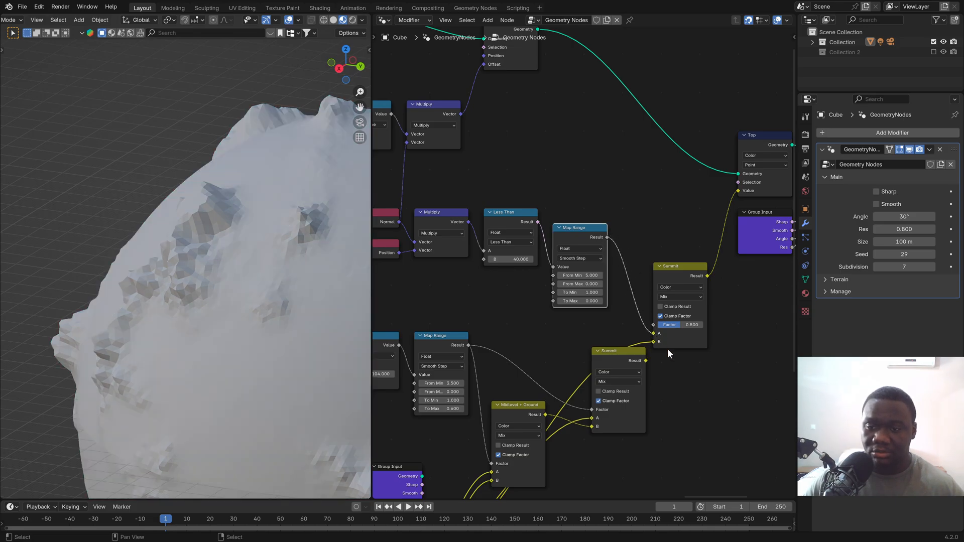
{"action": "key", "text": "ctrl+z"}
{"action": "left_click_drag", "start_coordinate": [607, 238], "coordinate": [657, 328]}
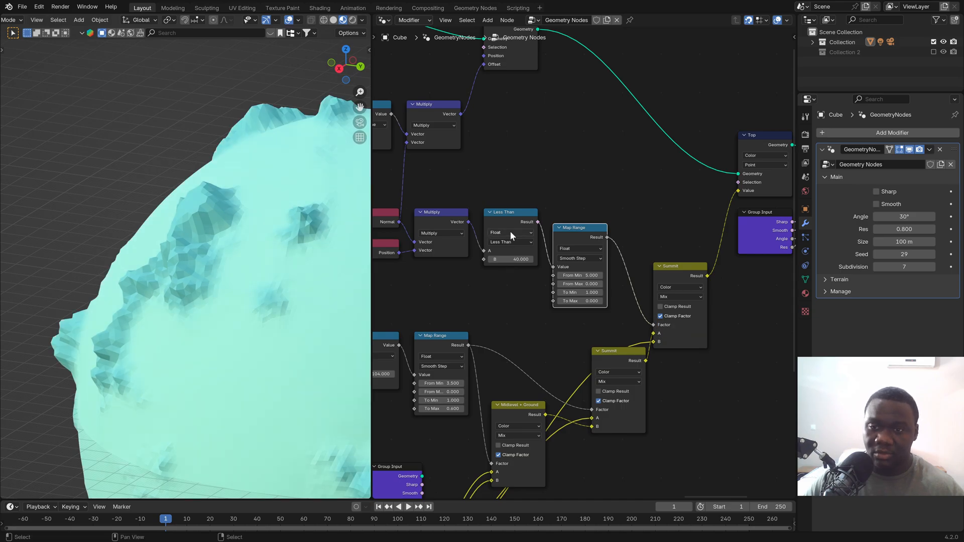
{"action": "left_click_drag", "start_coordinate": [578, 228], "coordinate": [581, 220]}
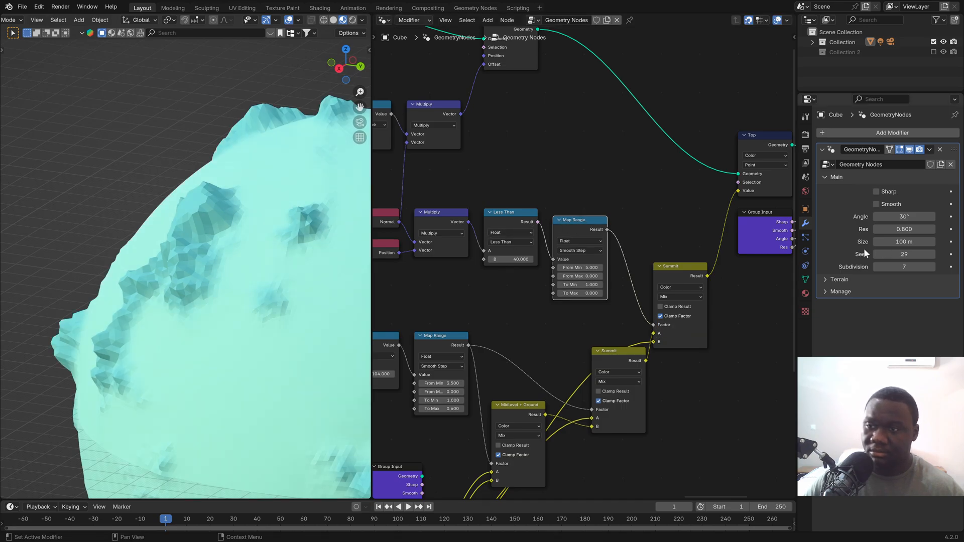
Step: Expand the modifier's Terrain settings and set the Summit colour's hue to 0.33 and saturation to 0.7
{"action": "left_click", "coordinate": [829, 280]}
{"action": "left_click", "coordinate": [893, 294]}
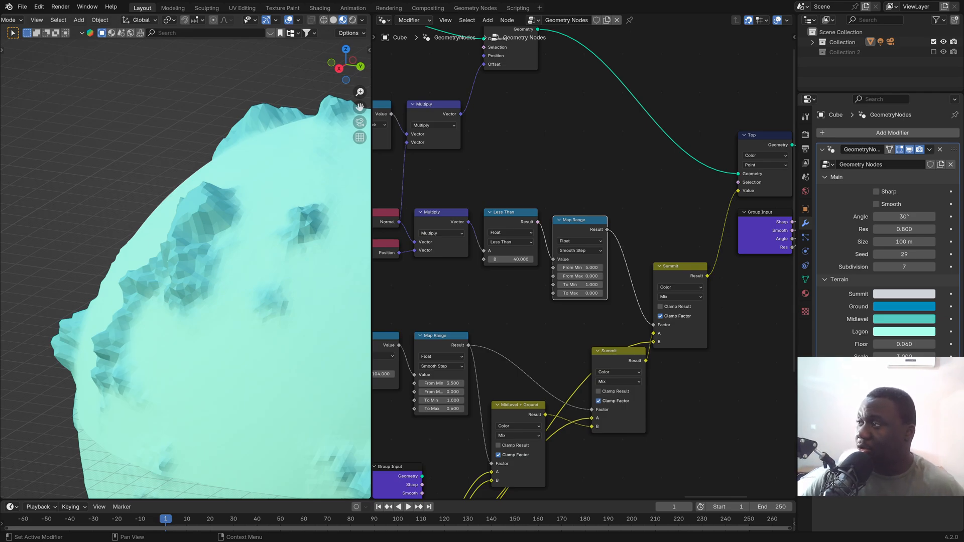
{"action": "left_click", "coordinate": [904, 294]}
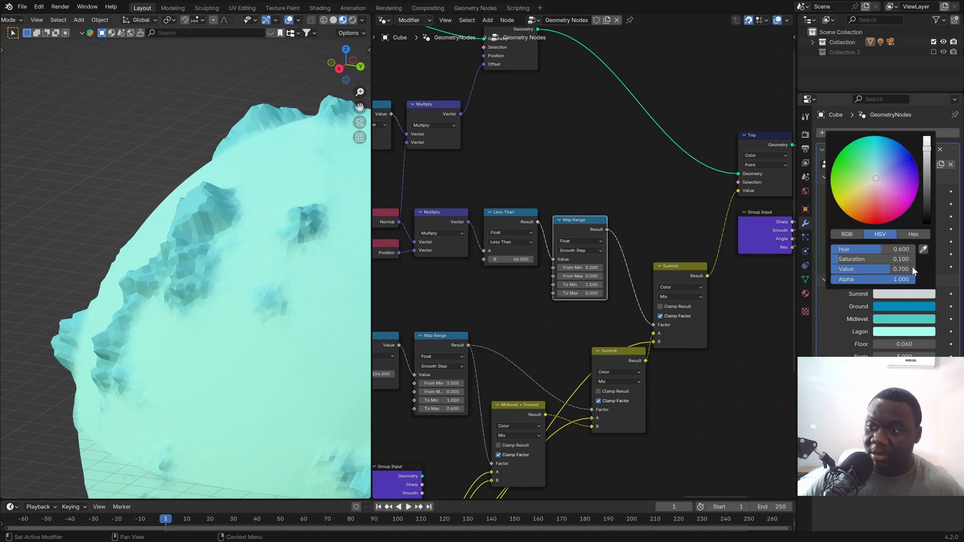
{"action": "left_click", "coordinate": [901, 249]}
{"action": "type", "text": "0.33"}
{"action": "key", "text": "Return"}
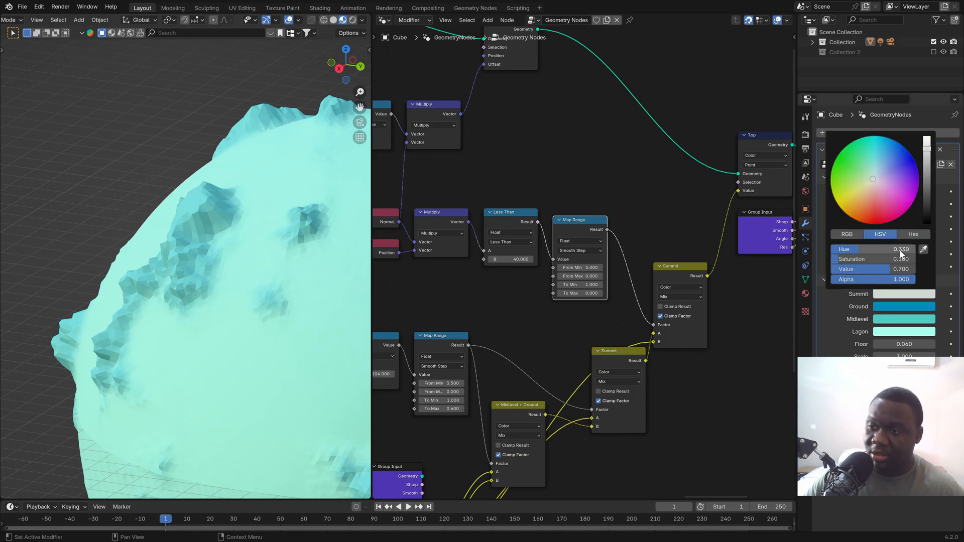
{"action": "left_click", "coordinate": [903, 260]}
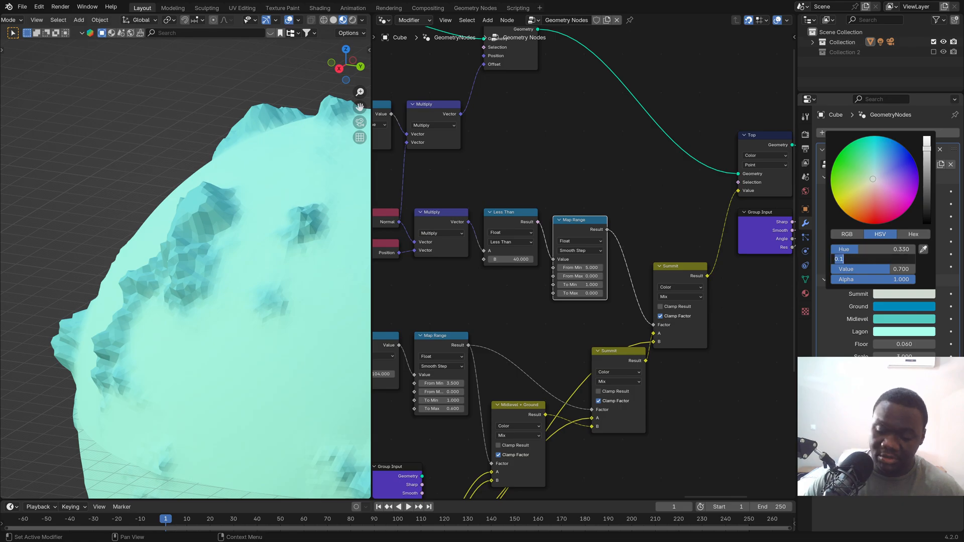
{"action": "type", "text": "0.7"}
{"action": "key", "text": "Return"}
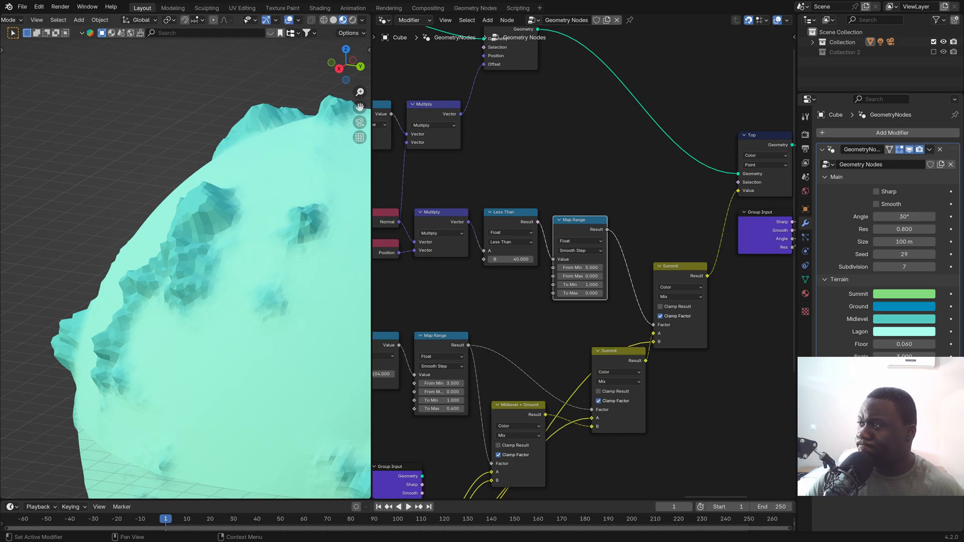
Step: Set the Ground colour's hue to 0.6
{"action": "left_click", "coordinate": [904, 308]}
{"action": "left_click", "coordinate": [902, 262]}
{"action": "type", "text": ".6"}
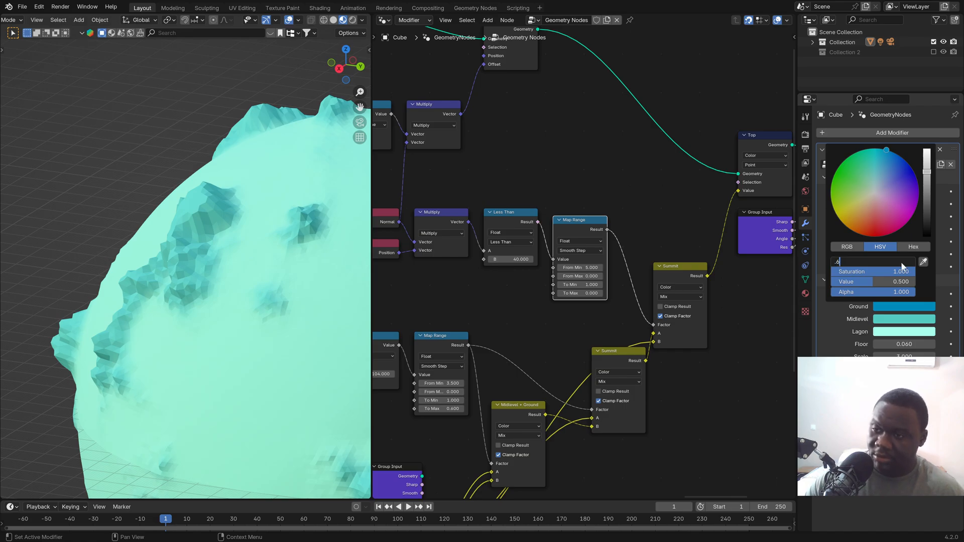
{"action": "key", "text": "Return"}
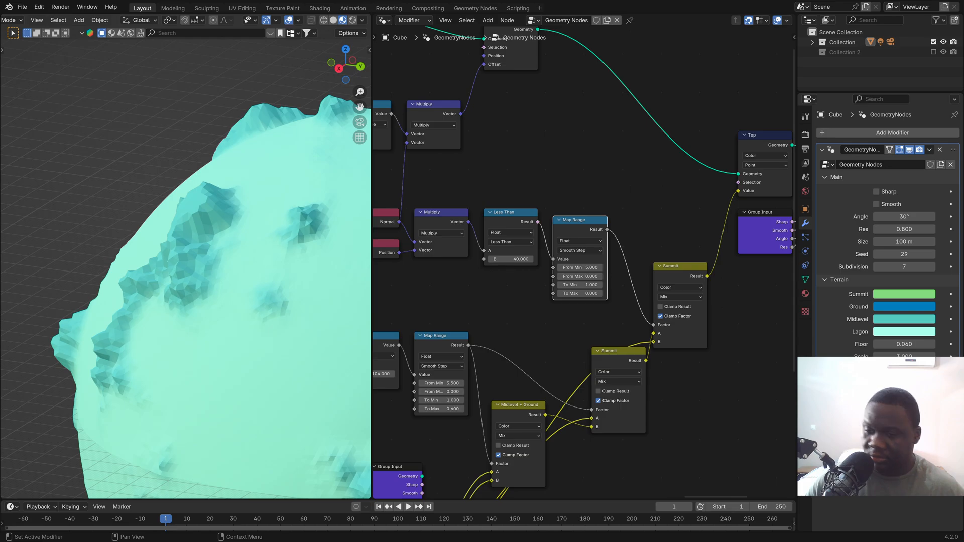
Step: Set the Midlevel colour's hue to 0.07, saturation to 0.6 and value to 0.8
{"action": "left_click", "coordinate": [904, 324]}
{"action": "left_click", "coordinate": [890, 275]}
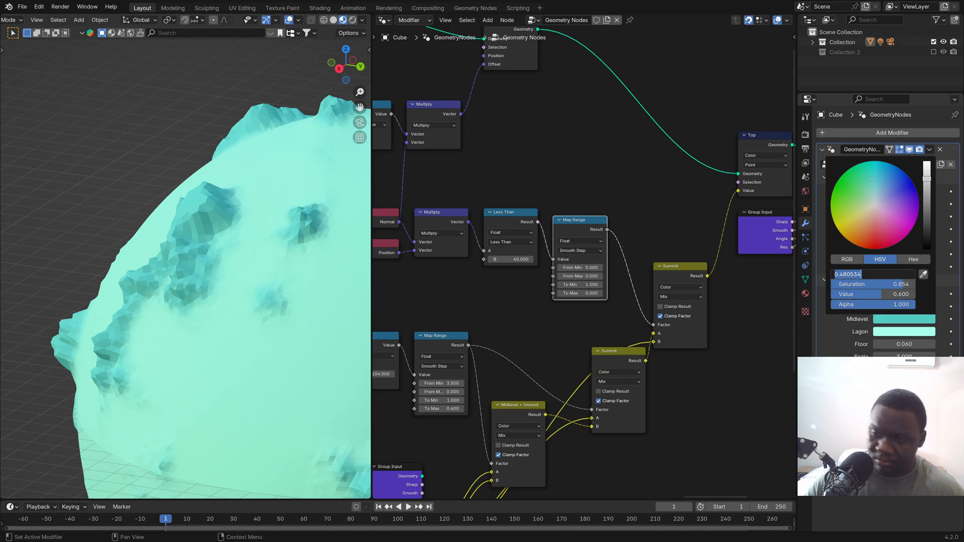
{"action": "type", "text": ".07"}
{"action": "key", "text": "Return"}
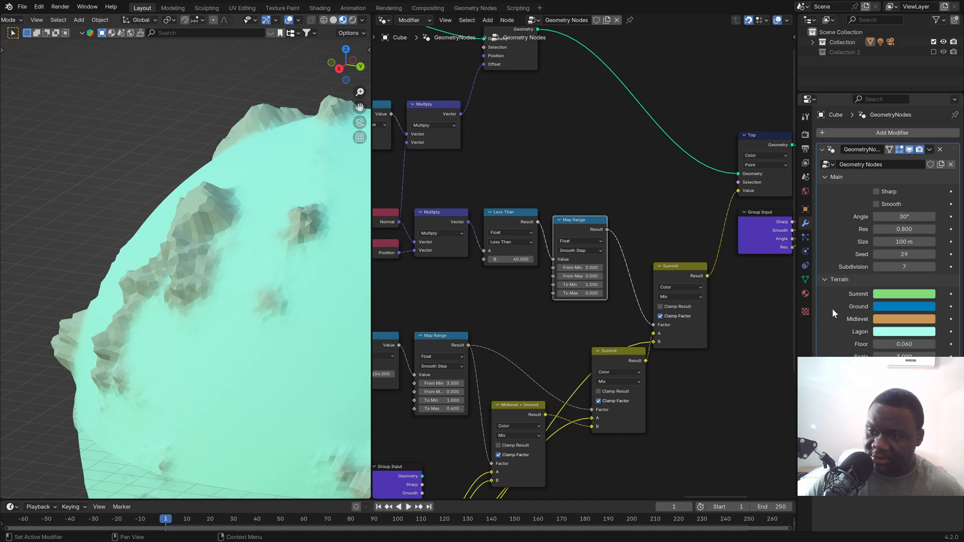
{"action": "left_click", "coordinate": [914, 320]}
{"action": "left_click", "coordinate": [874, 284]}
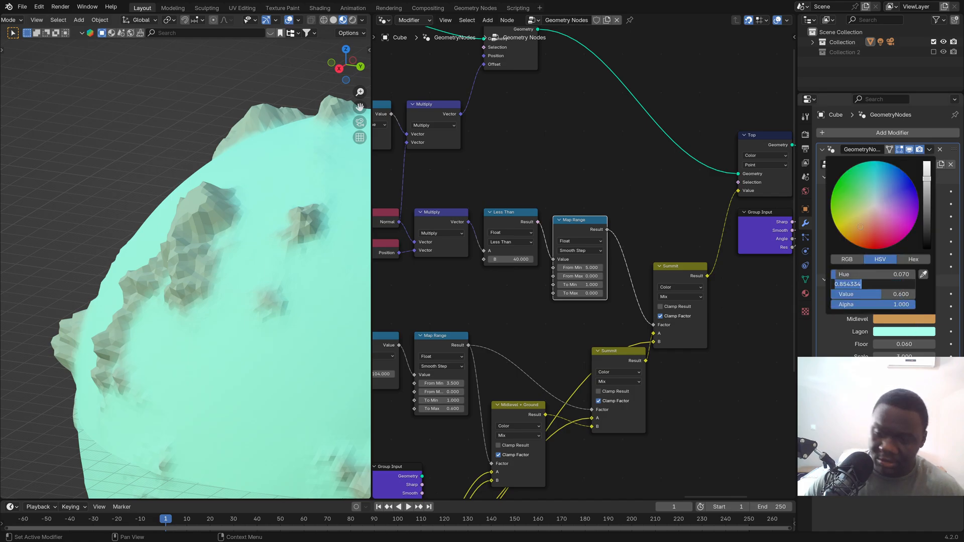
{"action": "type", "text": ".6"}
{"action": "key", "text": "Return"}
{"action": "left_click", "coordinate": [902, 294]}
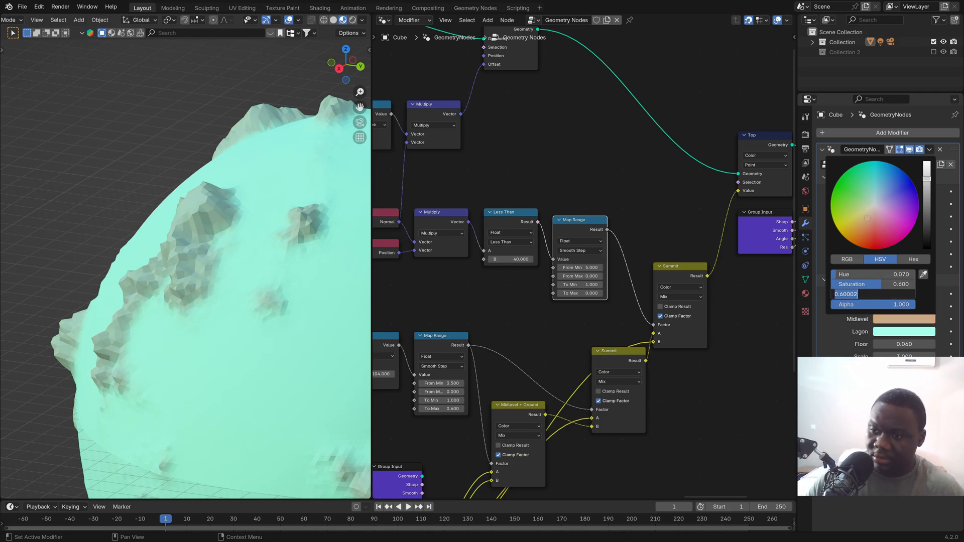
{"action": "type", "text": ".8"}
{"action": "key", "text": "Return"}
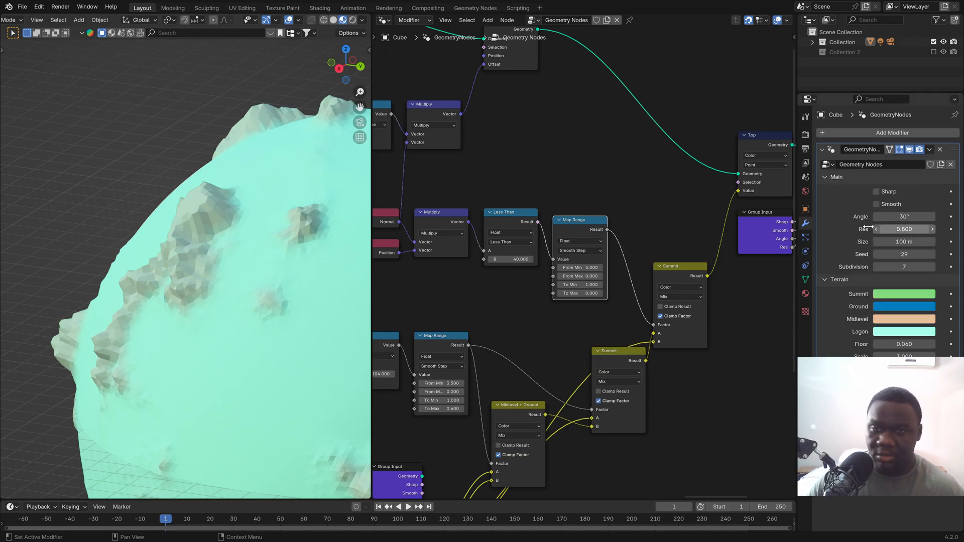
Step: Detach the Map Range between the Less Than node and the last Summit Mix, keeping the direct link, and delete it
{"action": "scroll", "coordinate": [619, 324], "scroll_direction": "down", "scroll_amount": 1}
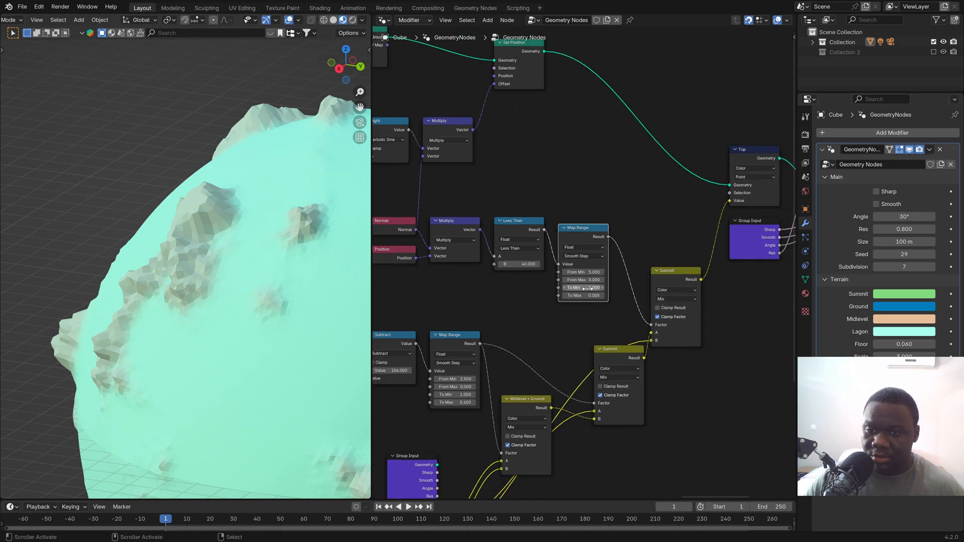
{"action": "scroll", "coordinate": [586, 289], "scroll_direction": "up", "scroll_amount": 2}
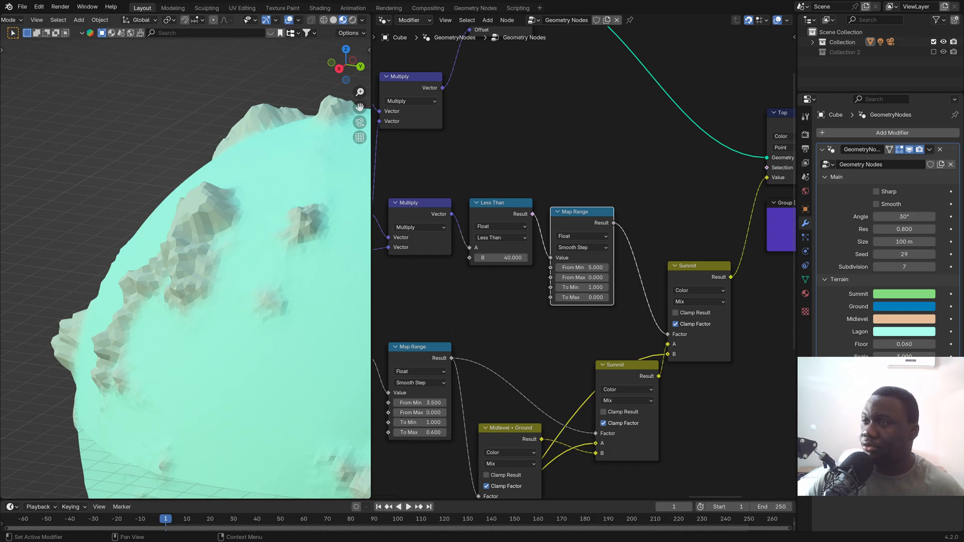
{"action": "scroll", "coordinate": [554, 251], "scroll_direction": "down", "scroll_amount": 4}
{"action": "middle_click_drag", "start_coordinate": [619, 238], "coordinate": [589, 199]}
{"action": "scroll", "coordinate": [590, 198], "scroll_direction": "up", "scroll_amount": 4}
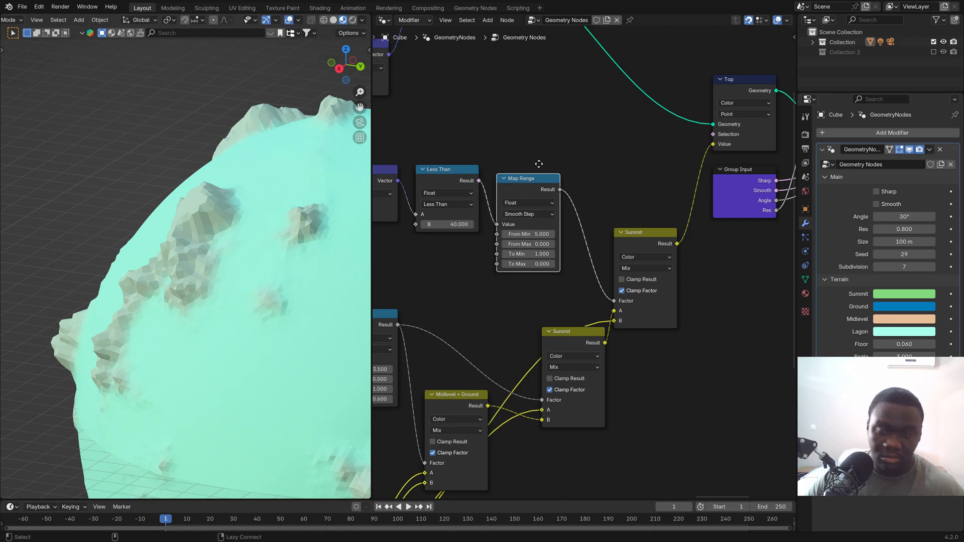
{"action": "left_click_drag", "start_coordinate": [515, 192], "coordinate": [589, 141], "text": "alt"}
{"action": "key", "text": "x"}
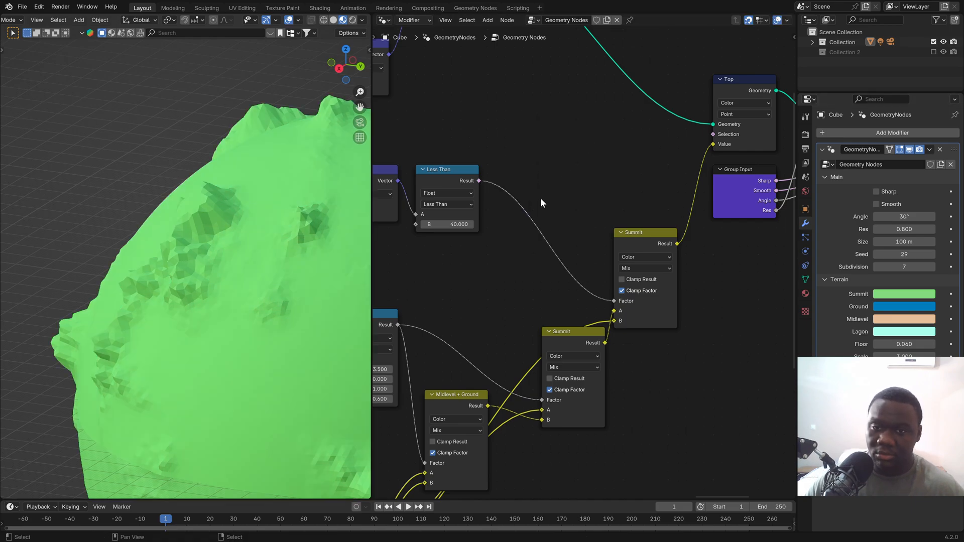
Step: Change the interpolation of the Map Range after the Subtract node to Linear
{"action": "scroll", "coordinate": [540, 198], "scroll_direction": "down", "scroll_amount": 3}
{"action": "scroll", "coordinate": [603, 291], "scroll_direction": "up", "scroll_amount": 3}
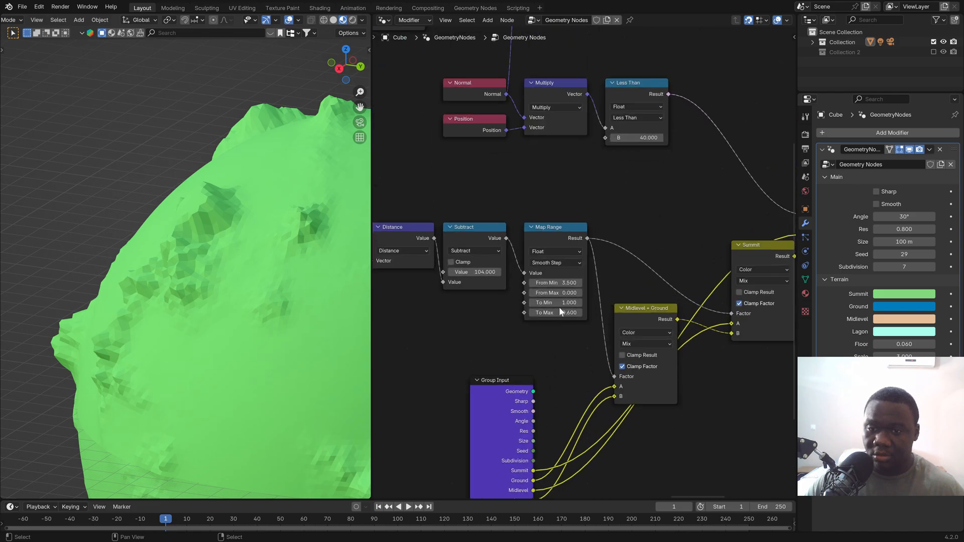
{"action": "left_click", "coordinate": [543, 264]}
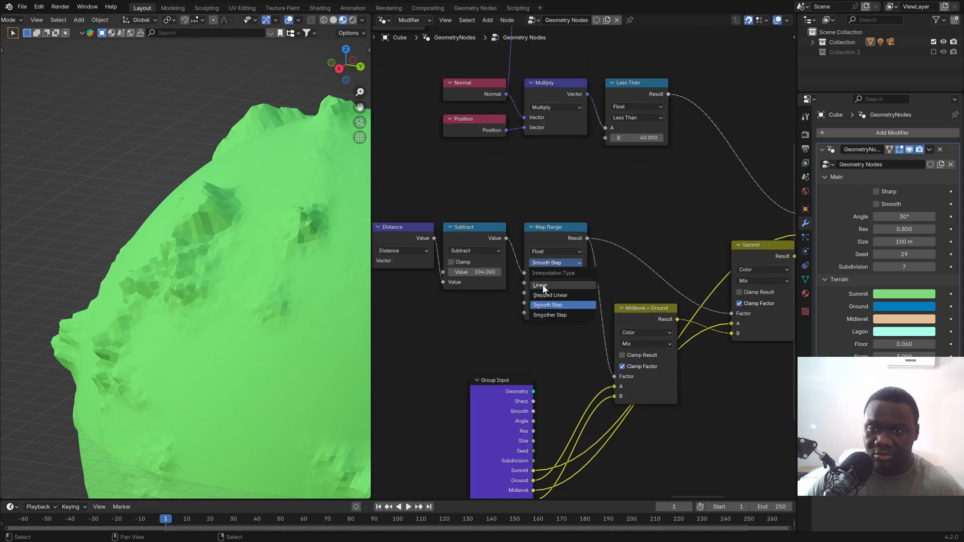
{"action": "left_click", "coordinate": [543, 285]}
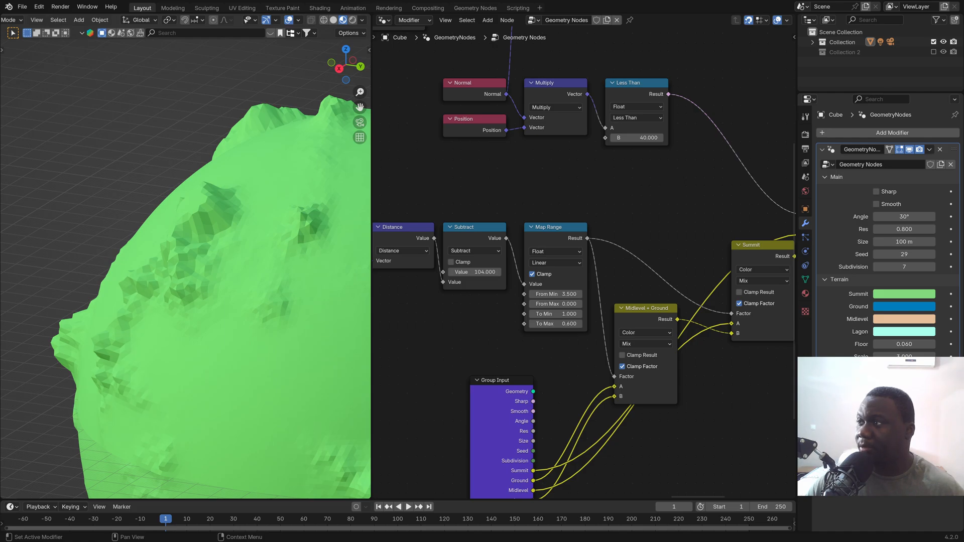
Step: Swap the A and B links of the last Summit Mix so the group's Summit colour feeds A
{"action": "middle_click_drag", "start_coordinate": [791, 244], "coordinate": [679, 169]}
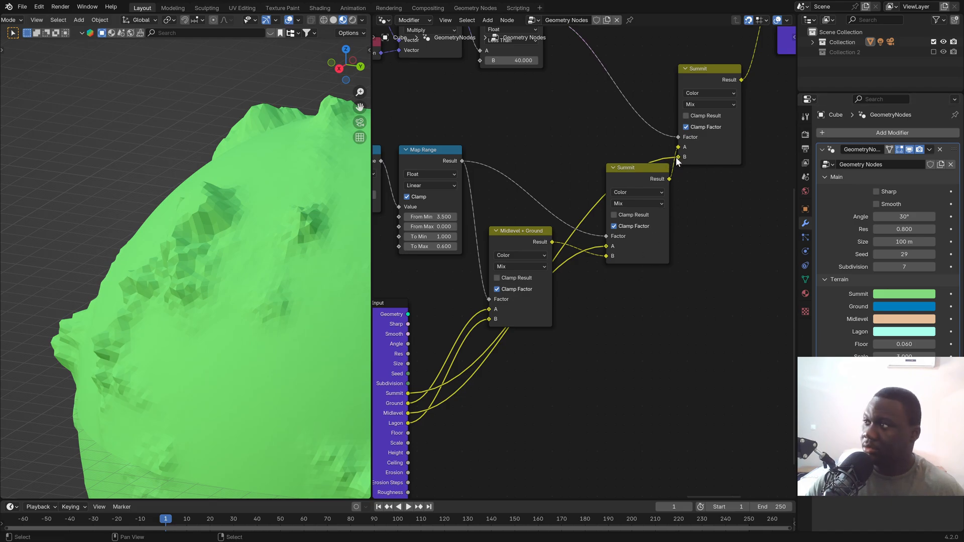
{"action": "mouse_move", "coordinate": [676, 158]}
{"action": "left_mouse_down"}
{"action": "mouse_move", "coordinate": [657, 143]}
{"action": "mouse_move", "coordinate": [681, 157]}
{"action": "left_mouse_up"}
{"action": "scroll", "coordinate": [667, 233], "scroll_direction": "down", "scroll_amount": 1}
{"action": "middle_click_drag", "start_coordinate": [662, 234], "coordinate": [677, 189]}
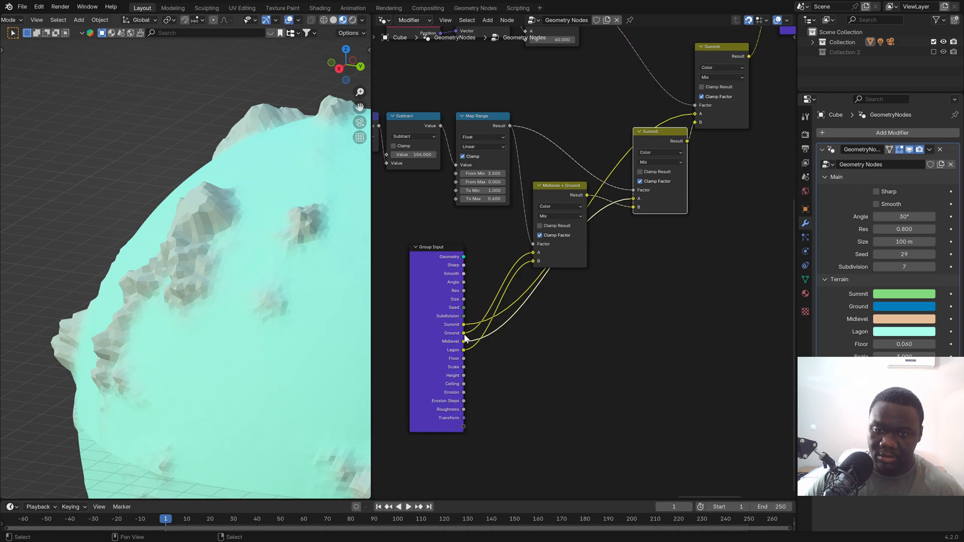
{"action": "scroll", "coordinate": [650, 183], "scroll_direction": "down", "scroll_amount": 3}
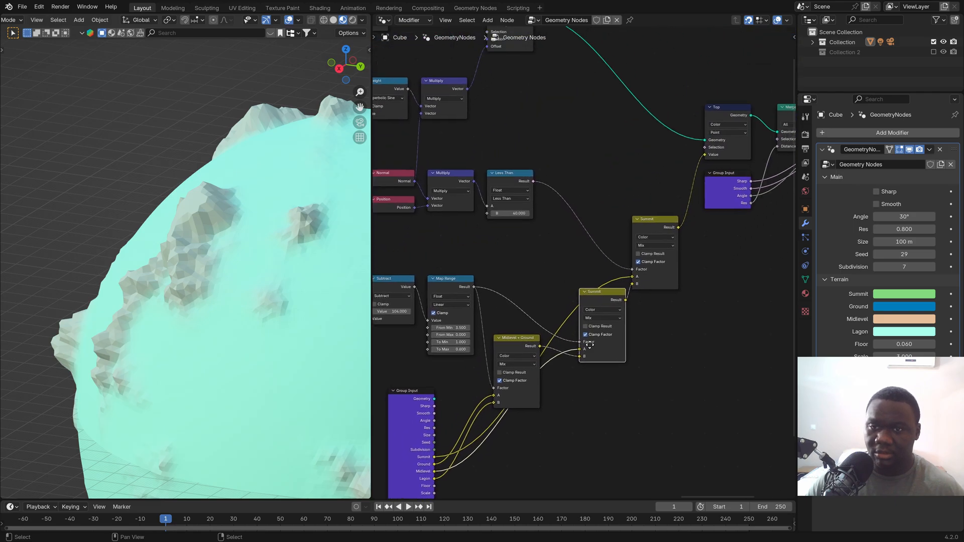
{"action": "middle_click_drag", "start_coordinate": [600, 167], "coordinate": [740, 275]}
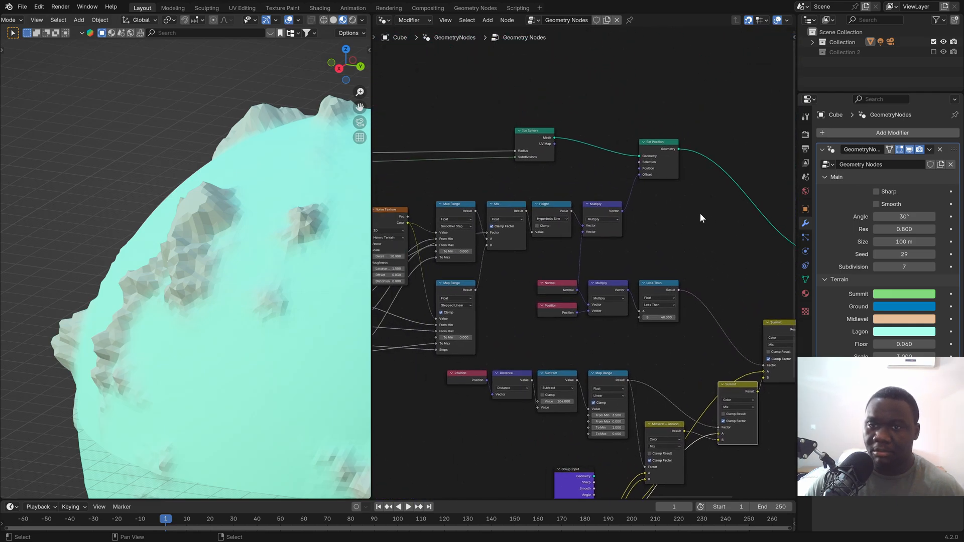
{"action": "middle_click_drag", "start_coordinate": [700, 213], "coordinate": [604, 187]}
Step: Collapse the Terrain settings and set the modifier's Angle to 15°, Res to 4 and Seed to 89
{"action": "left_click", "coordinate": [833, 280]}
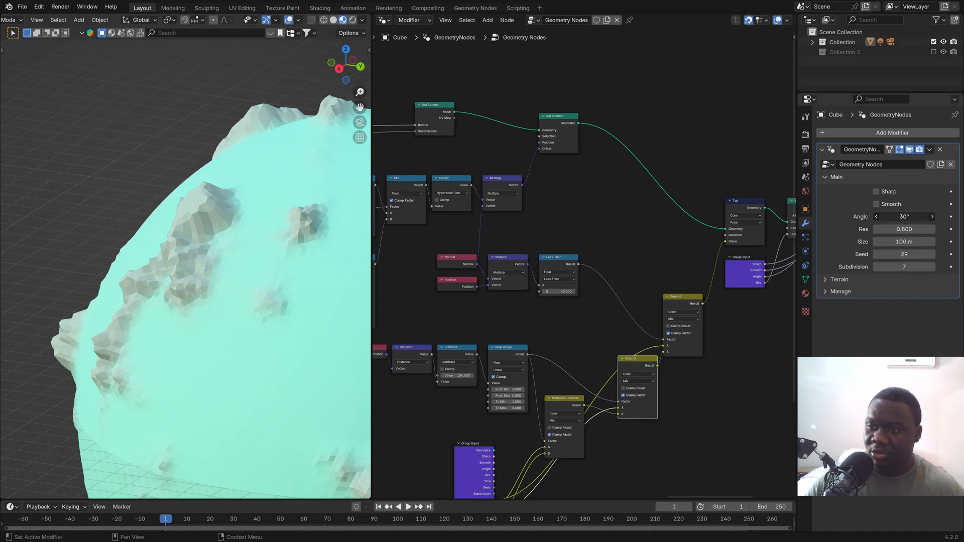
{"action": "left_click", "coordinate": [904, 230]}
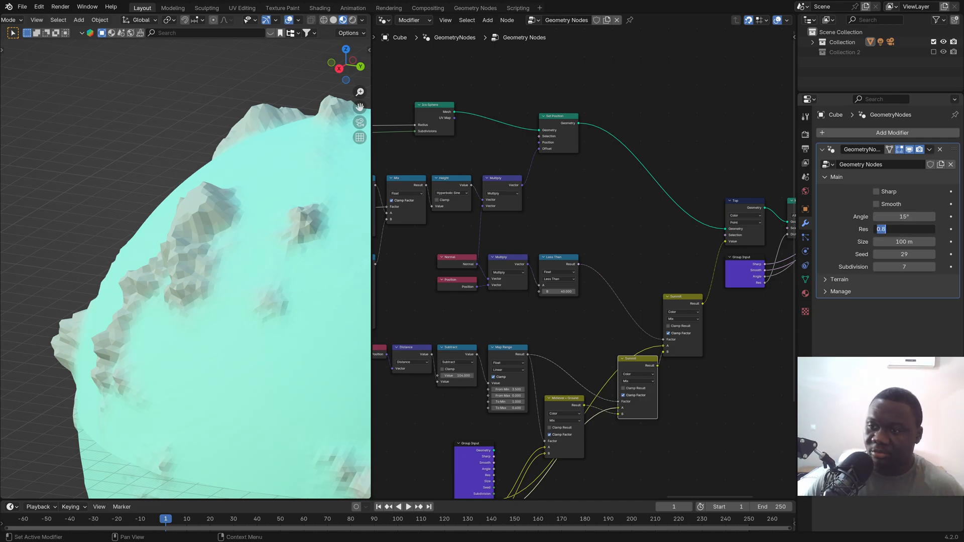
{"action": "type", "text": "4"}
{"action": "key", "text": "Return"}
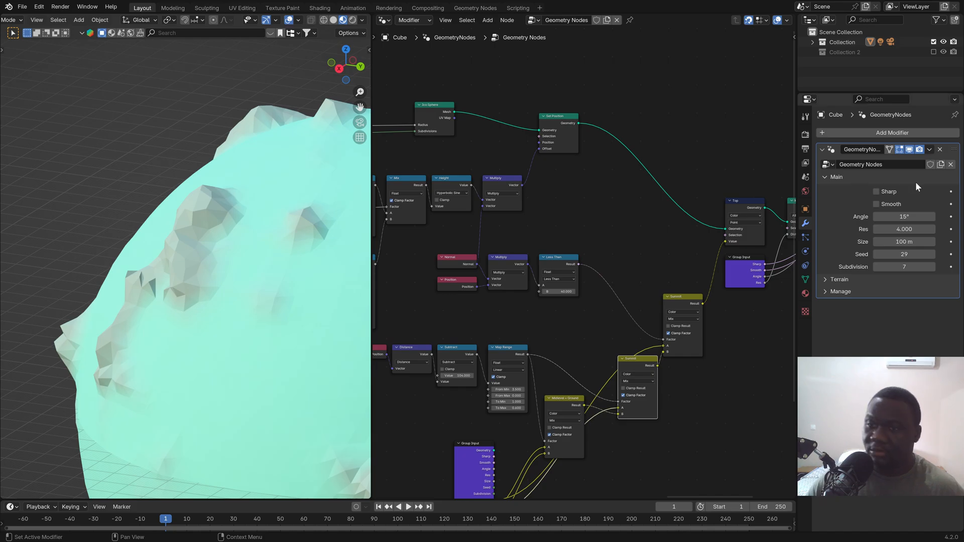
{"action": "left_click", "coordinate": [896, 255]}
{"action": "type", "text": "89"}
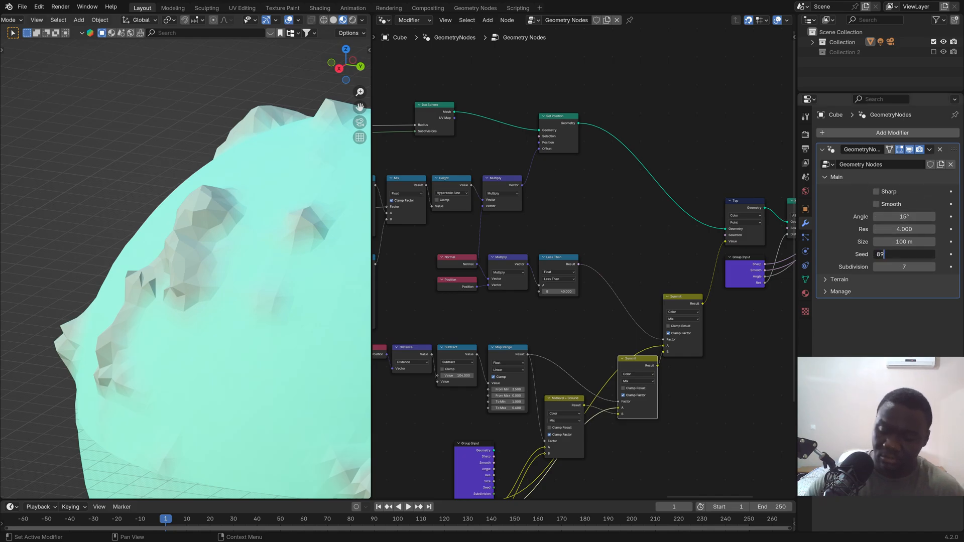
{"action": "key", "text": "Return"}
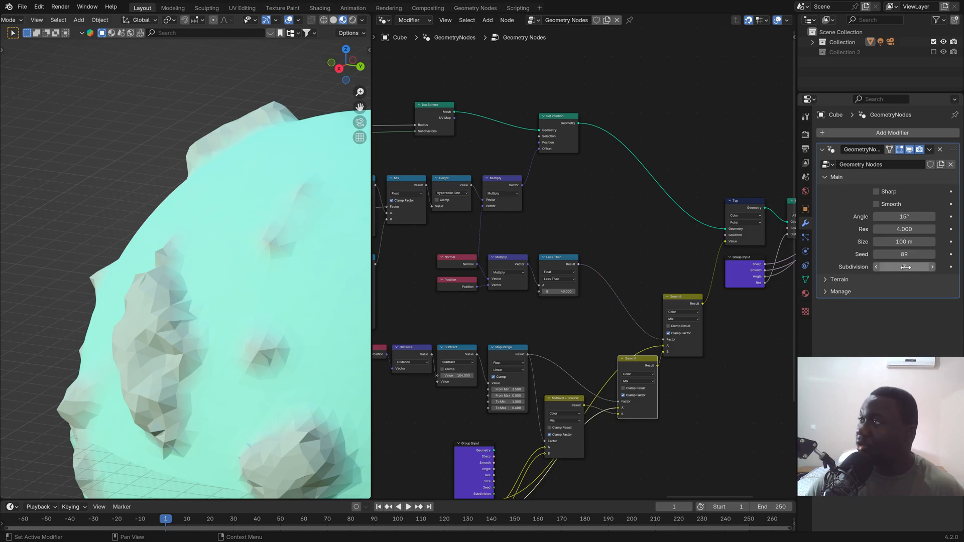
Step: Enable Smooth in the modifier and widen the 3D viewport to show the whole planet
{"action": "left_click", "coordinate": [877, 204]}
{"action": "scroll", "coordinate": [188, 280], "scroll_direction": "down", "scroll_amount": 6}
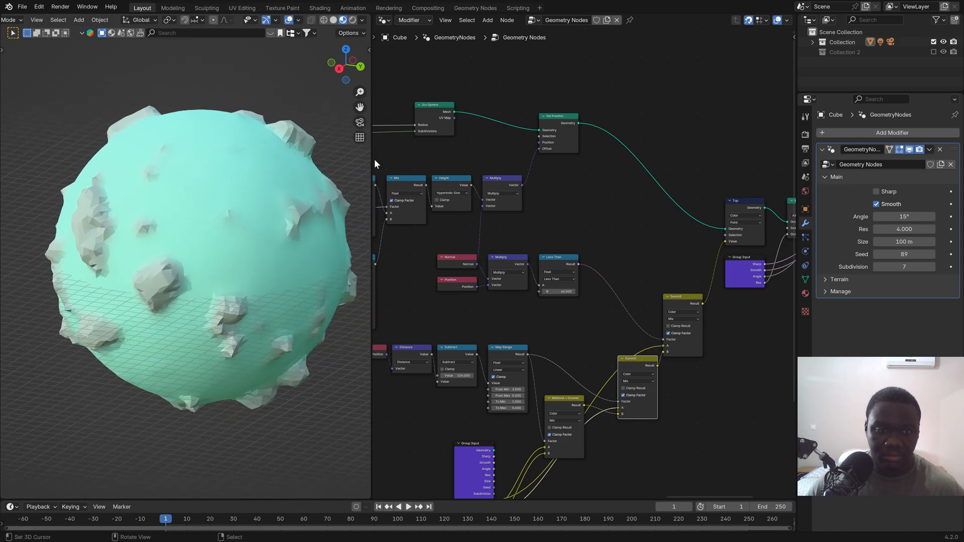
{"action": "left_click_drag", "start_coordinate": [371, 157], "coordinate": [492, 157]}
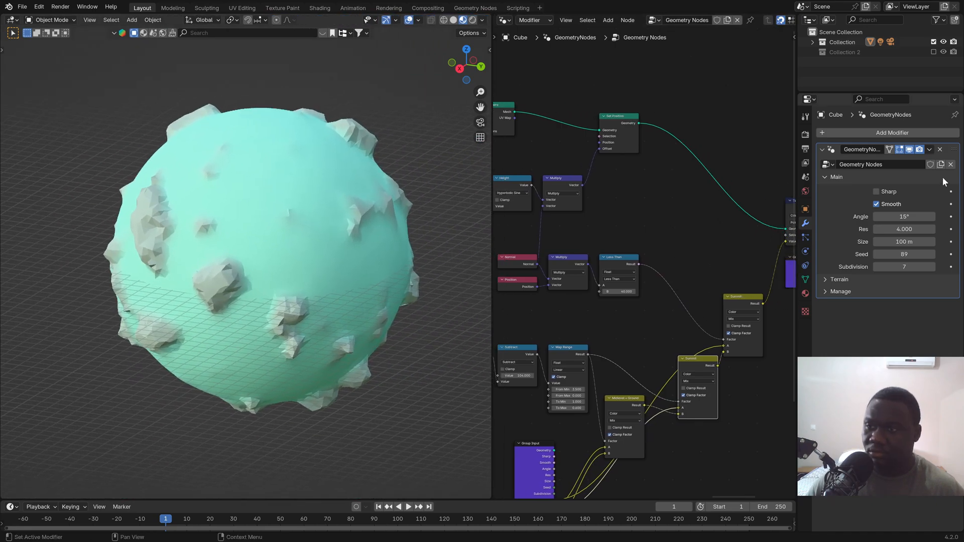
Step: Collapse Main, expand the Terrain settings, and set Floor to 0 and Scale to 1
{"action": "left_click", "coordinate": [827, 176]}
{"action": "left_click", "coordinate": [827, 188]}
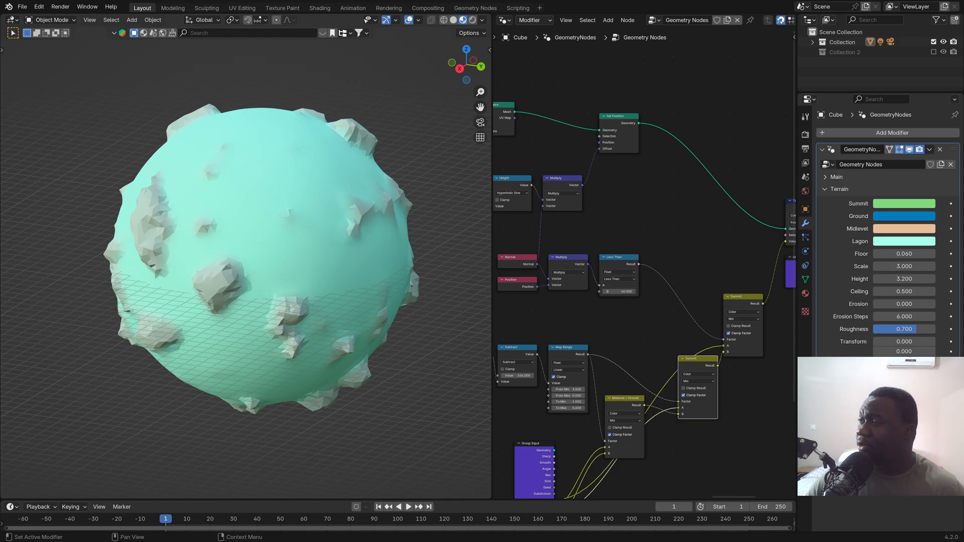
{"action": "double_click", "coordinate": [893, 258]}
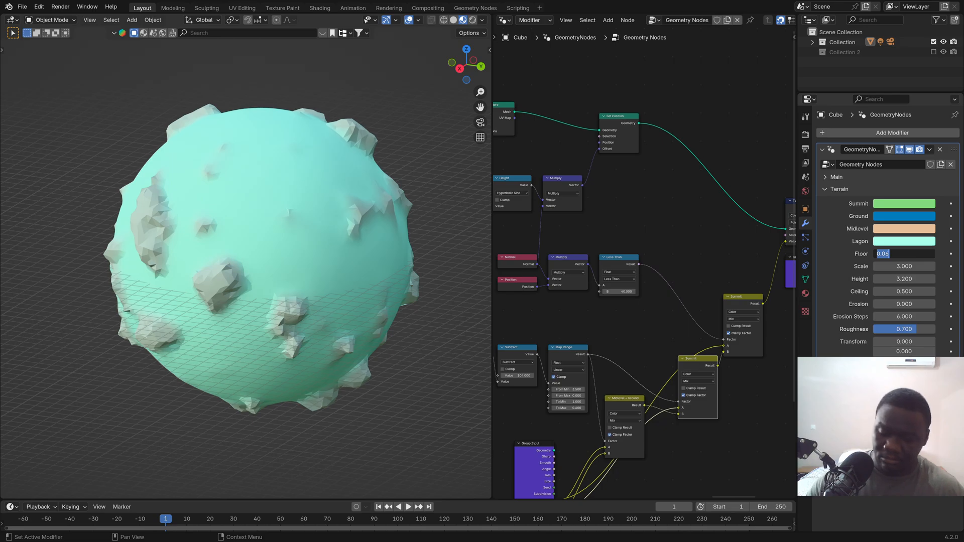
{"action": "type", "text": "0"}
{"action": "key", "text": "Return"}
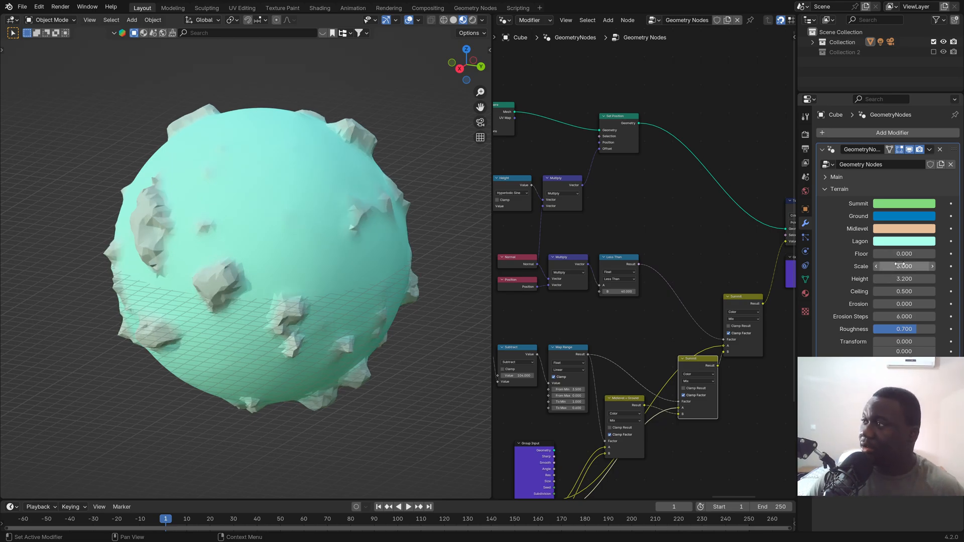
{"action": "double_click", "coordinate": [900, 265]}
{"action": "type", "text": "1"}
{"action": "key", "text": "Return"}
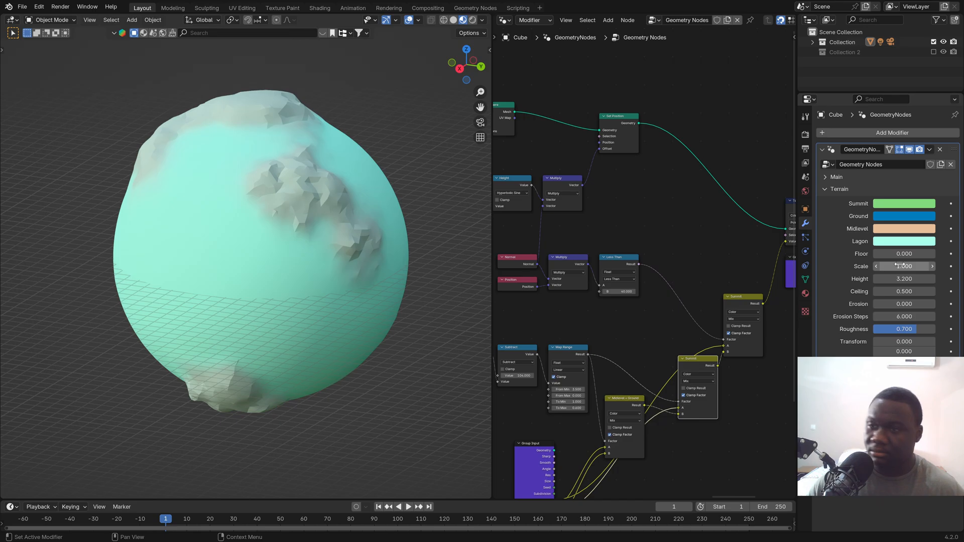
Step: Set the terrain Height to 4 and Erosion to 0.25
{"action": "double_click", "coordinate": [903, 279]}
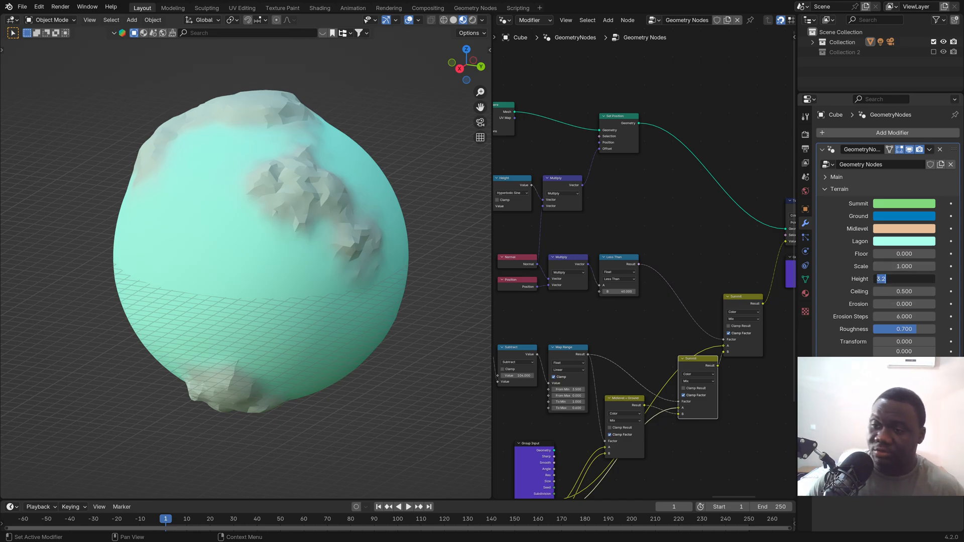
{"action": "type", "text": "4"}
{"action": "key", "text": "Return"}
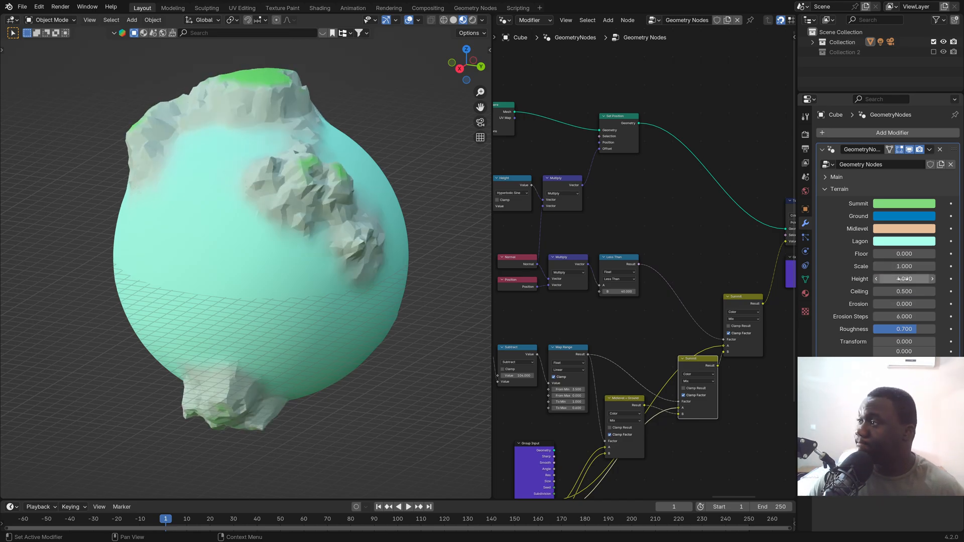
{"action": "double_click", "coordinate": [902, 304]}
{"action": "type", "text": ".25"}
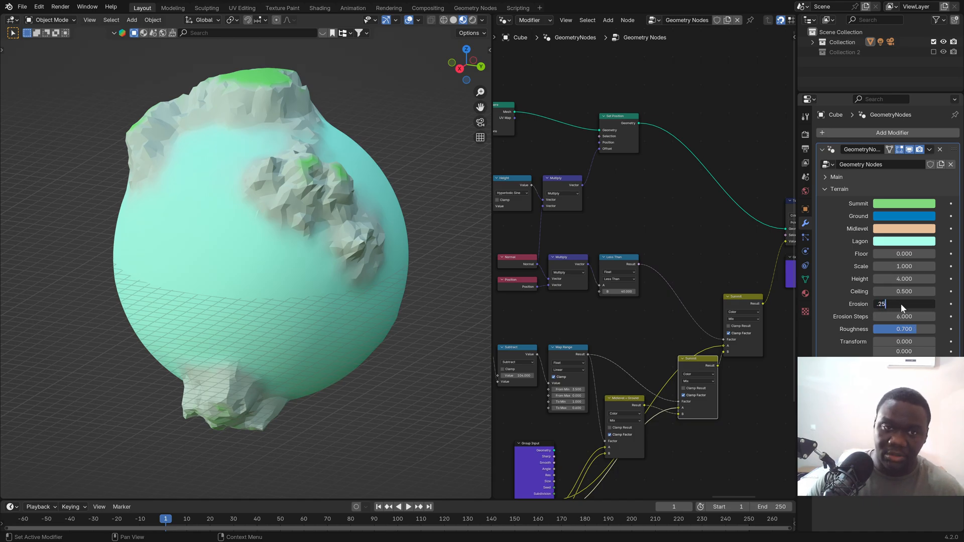
{"action": "key", "text": "Return"}
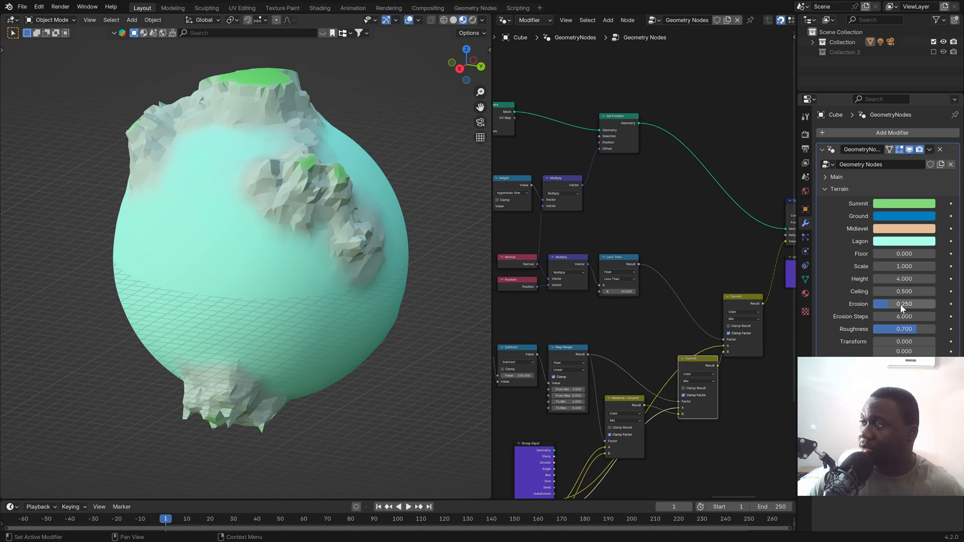
Step: Set the Erosion Steps to 5 and the terrain Roughness to 0.5
{"action": "double_click", "coordinate": [902, 316]}
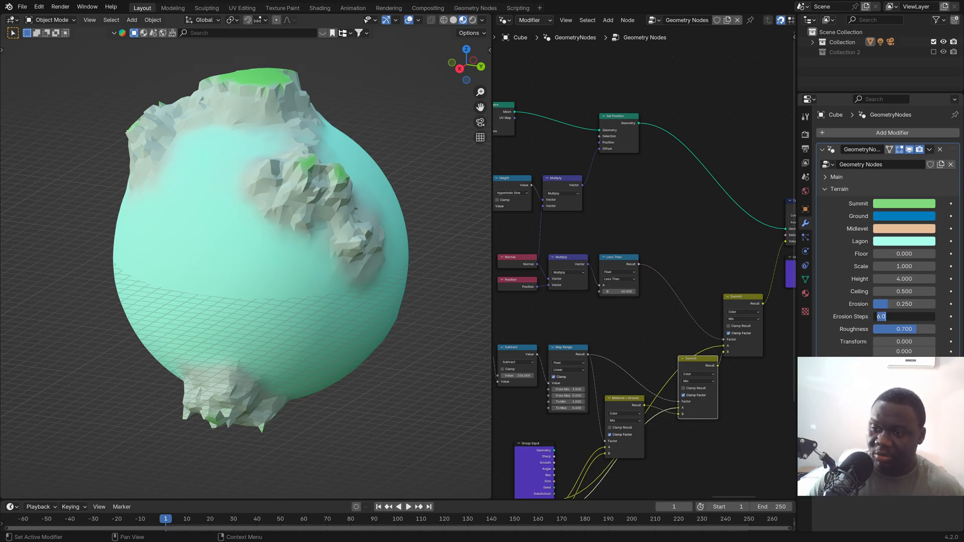
{"action": "type", "text": "5"}
{"action": "key", "text": "Return"}
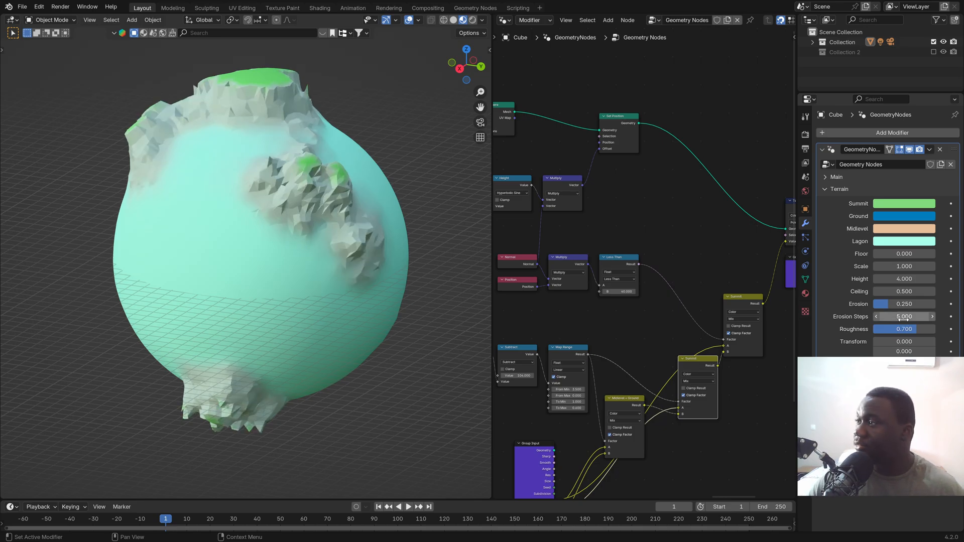
{"action": "left_click", "coordinate": [916, 328]}
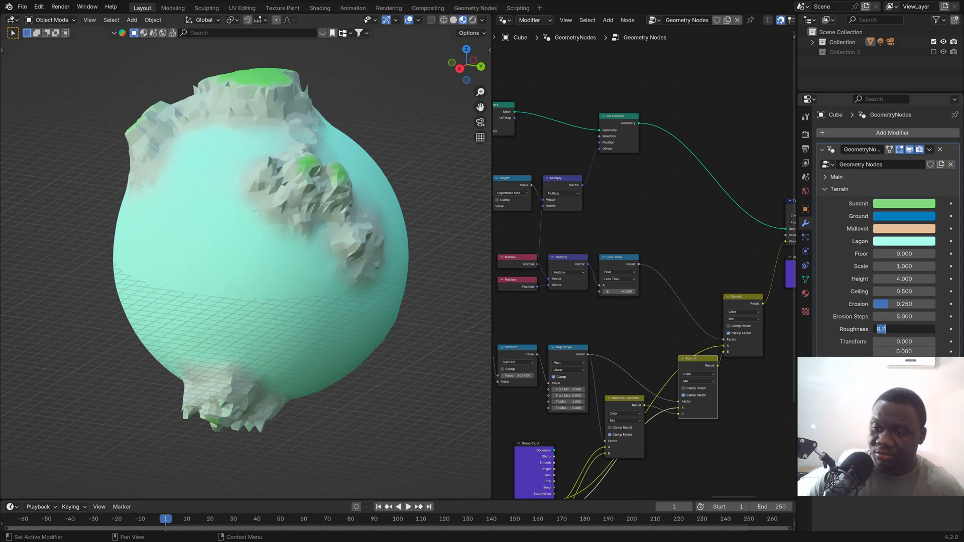
{"action": "type", "text": "0.5"}
{"action": "key", "text": "Return"}
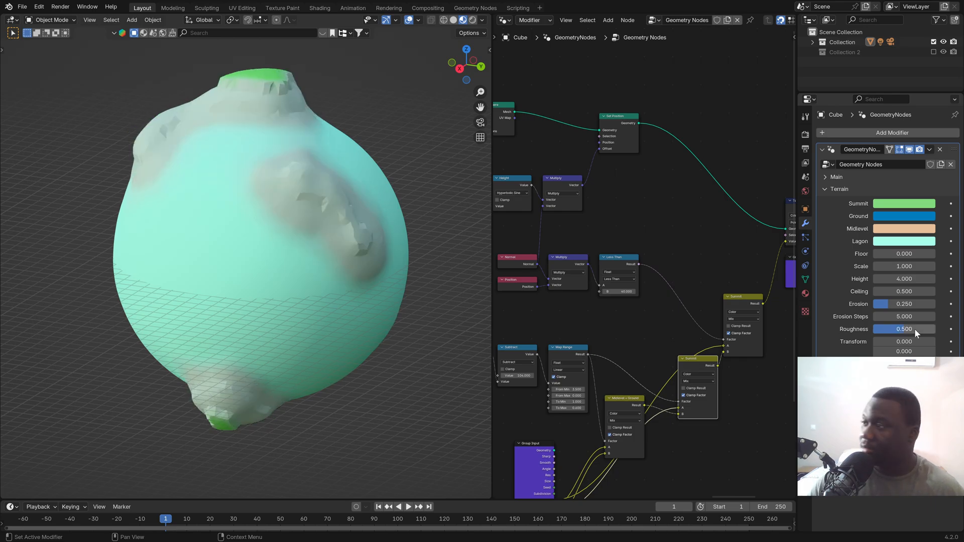
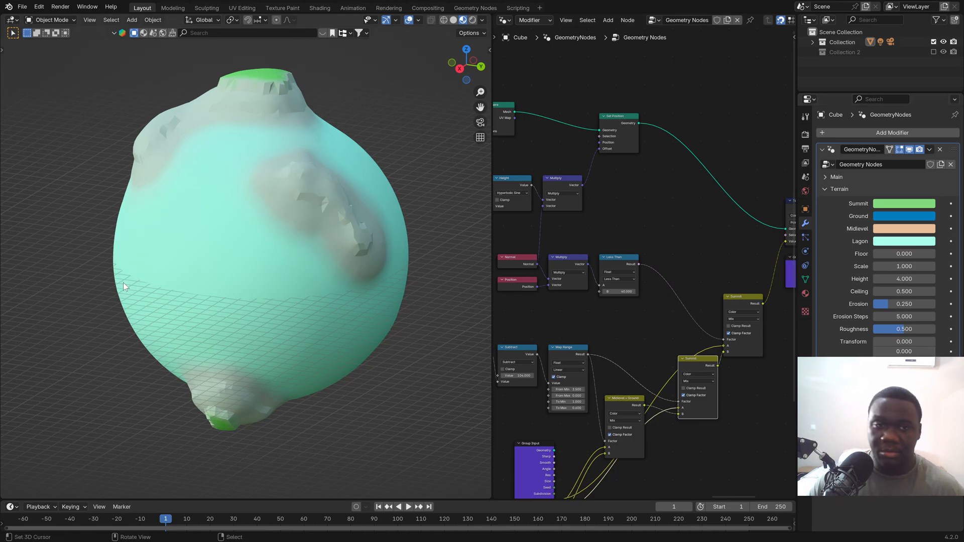
Step: Examine the node tree from the Distance, Subtract and Map Range nodes through the slope comparison to the colour mixes and final output
{"action": "scroll", "coordinate": [676, 330], "scroll_direction": "down", "scroll_amount": 1}
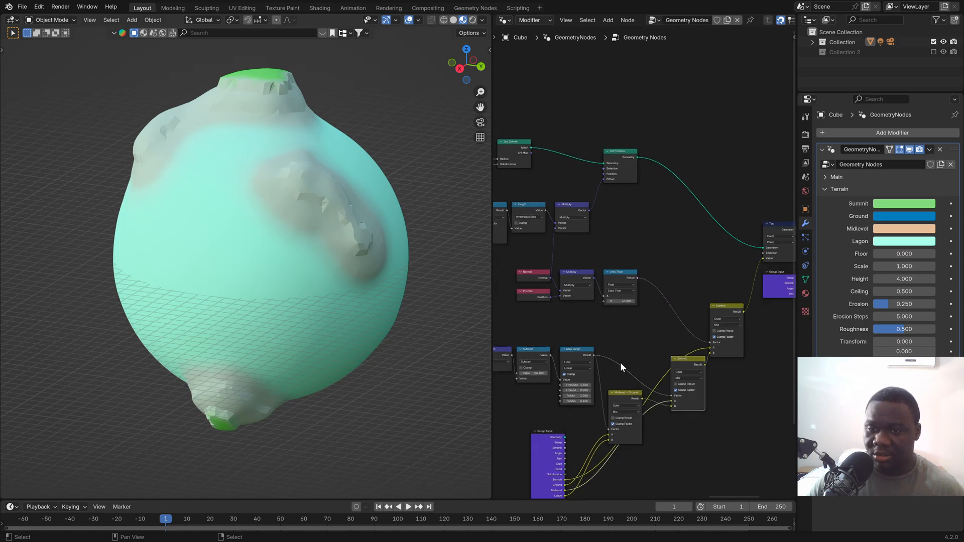
{"action": "scroll", "coordinate": [619, 363], "scroll_direction": "down", "scroll_amount": 1}
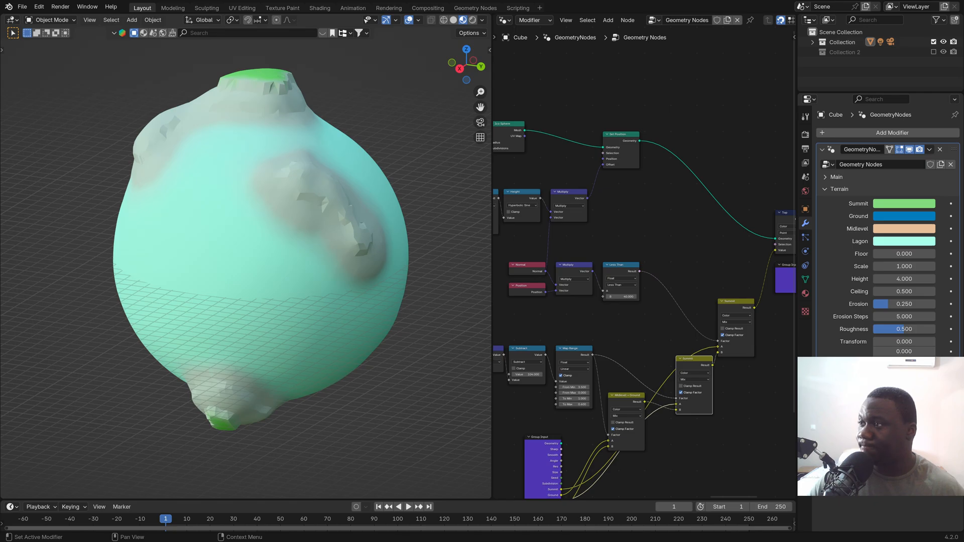
{"action": "middle_click_drag", "start_coordinate": [531, 374], "coordinate": [630, 177]}
{"action": "scroll", "coordinate": [580, 176], "scroll_direction": "up", "scroll_amount": 4}
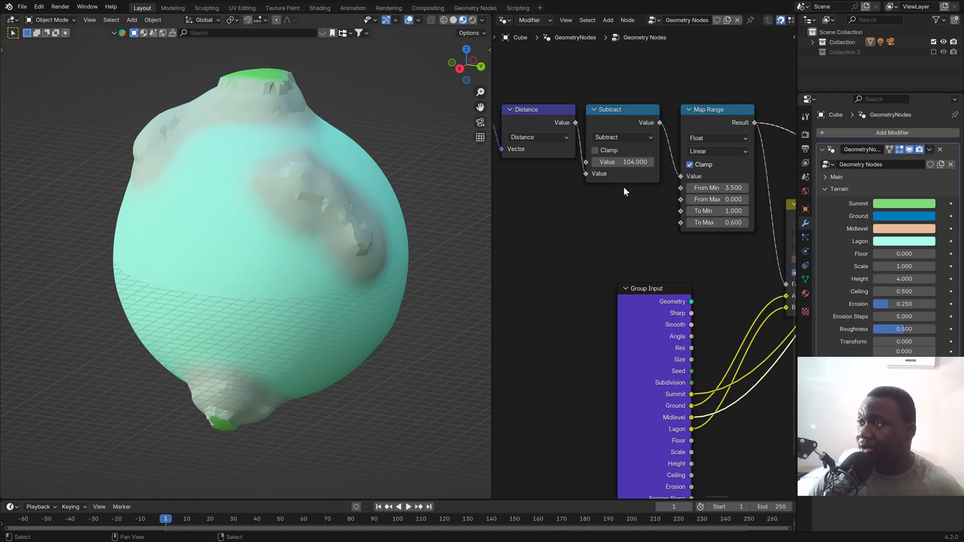
{"action": "middle_click_drag", "start_coordinate": [591, 163], "coordinate": [673, 219]}
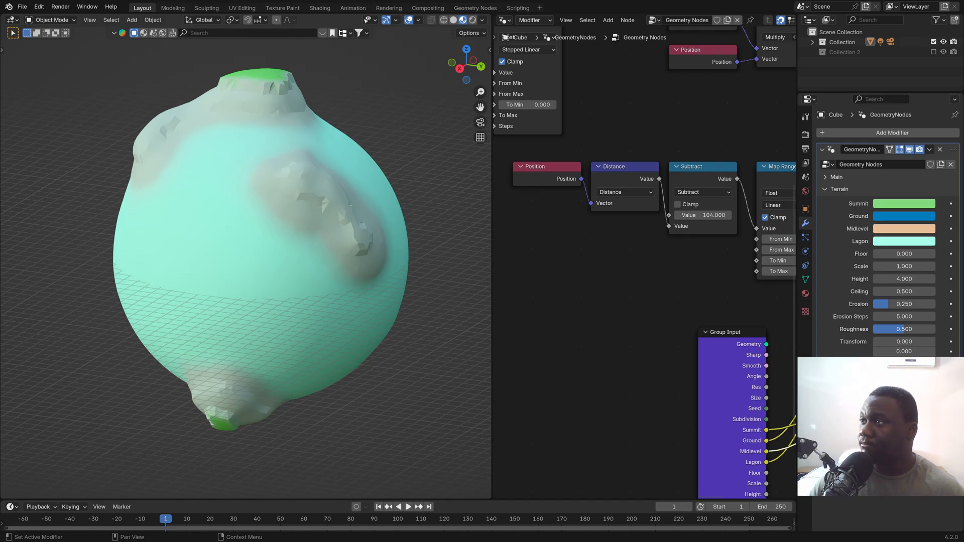
{"action": "middle_click_drag", "start_coordinate": [768, 95], "coordinate": [601, 254]}
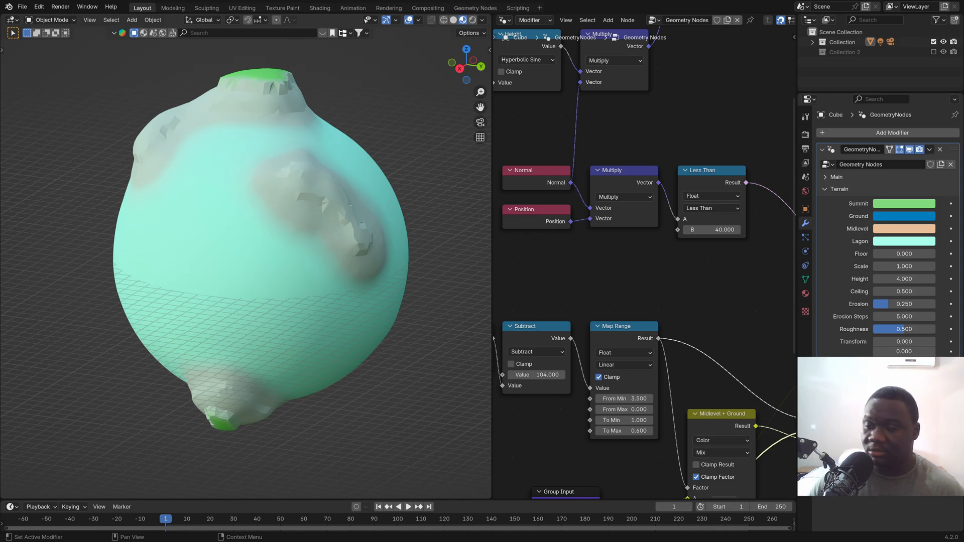
{"action": "mouse_move", "coordinate": [699, 231]}
{"action": "left_mouse_down"}
{"action": "mouse_move", "coordinate": [684, 231]}
{"action": "mouse_move", "coordinate": [699, 231]}
{"action": "left_mouse_up"}
{"action": "scroll", "coordinate": [768, 254], "scroll_direction": "down", "scroll_amount": 5}
{"action": "middle_click_drag", "start_coordinate": [769, 254], "coordinate": [552, 231]}
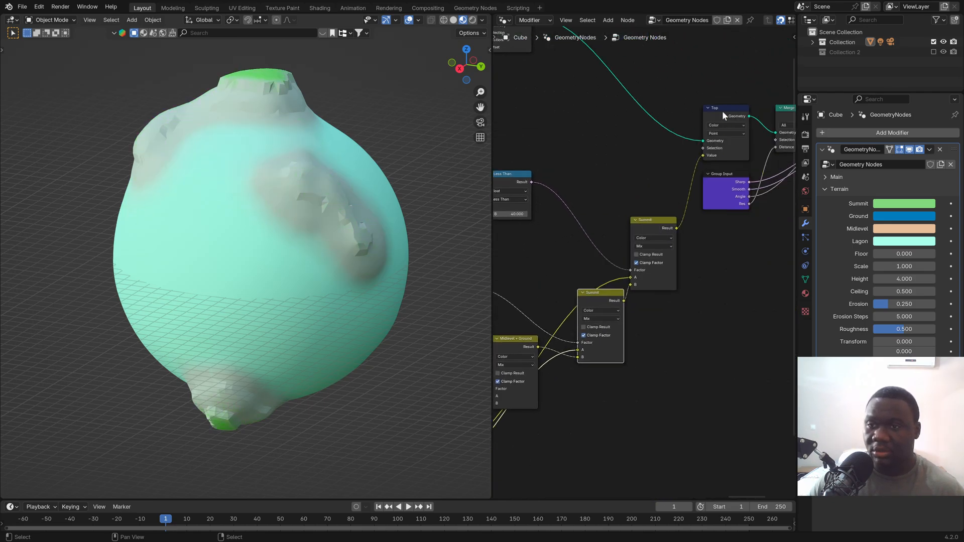
{"action": "middle_click_drag", "start_coordinate": [729, 152], "coordinate": [774, 208]}
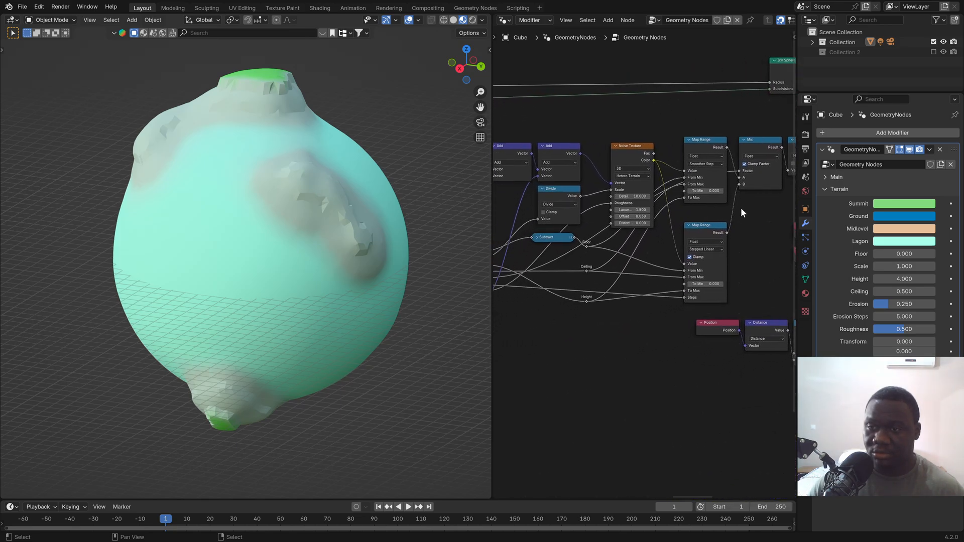
Step: Change the terrain's Noise Texture type from Hetero Terrain to fBM
{"action": "scroll", "coordinate": [740, 209], "scroll_direction": "up", "scroll_amount": 2}
{"action": "middle_click_drag", "start_coordinate": [591, 238], "coordinate": [633, 239]}
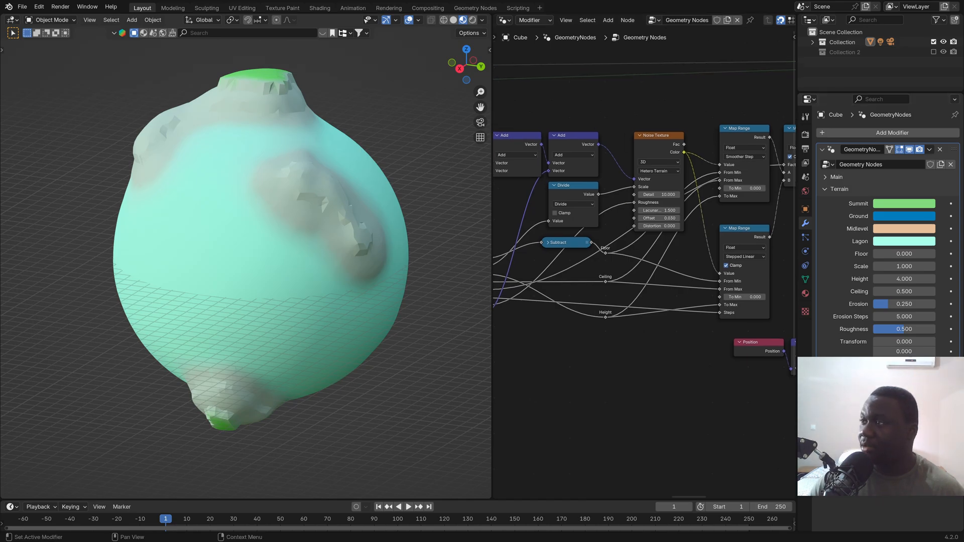
{"action": "scroll", "coordinate": [650, 177], "scroll_direction": "up", "scroll_amount": 1}
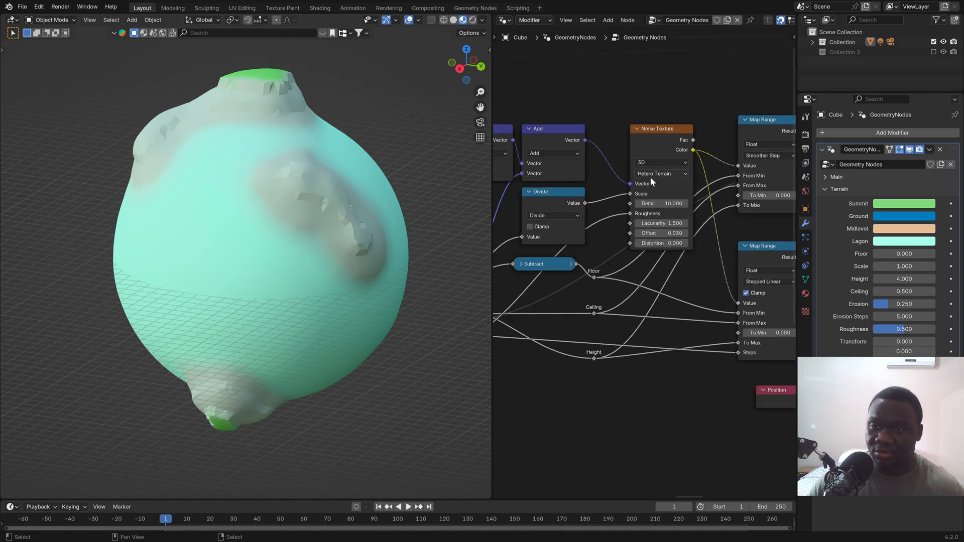
{"action": "left_click", "coordinate": [653, 174]}
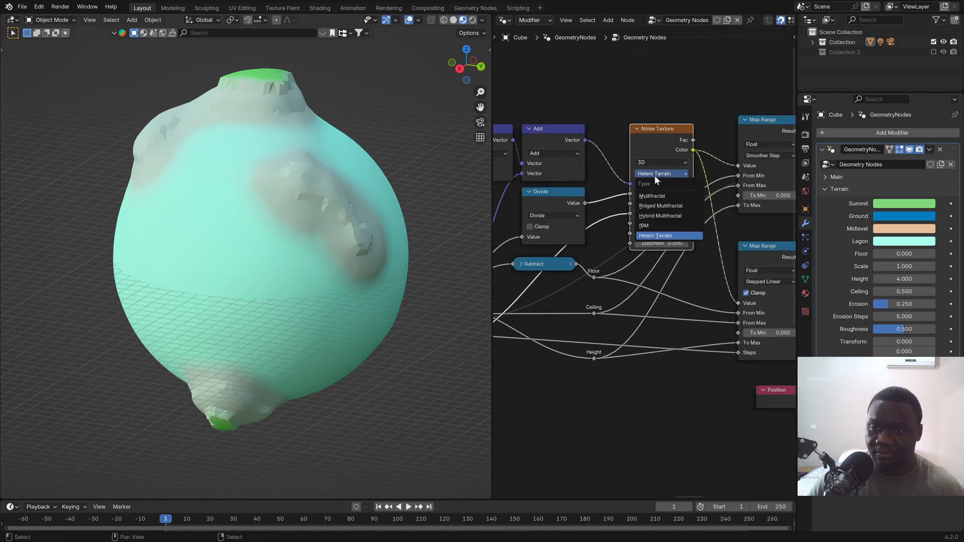
{"action": "left_click", "coordinate": [652, 225]}
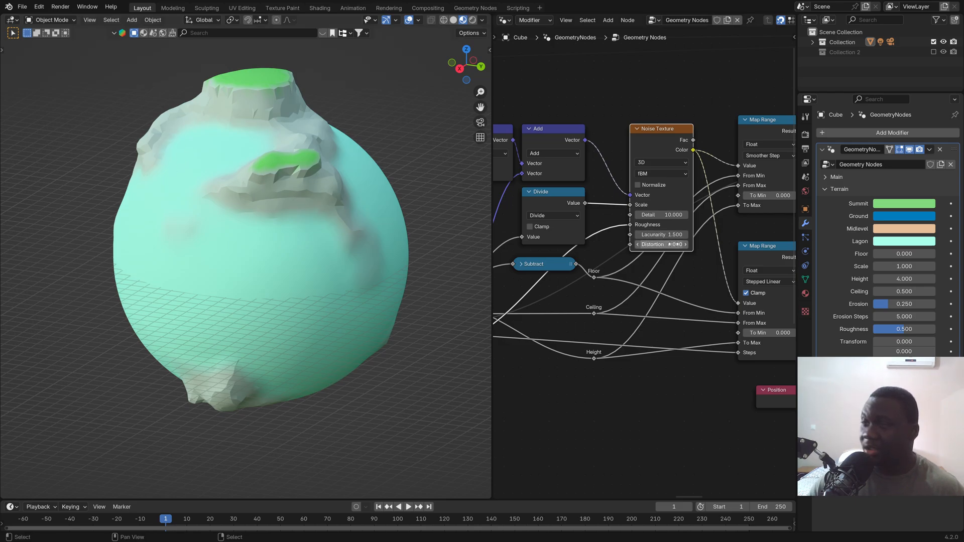
Step: Hide the unused sockets on the Noise Texture and both terrain Map Range nodes
{"action": "scroll", "coordinate": [710, 250], "scroll_direction": "down", "scroll_amount": 1}
{"action": "scroll", "coordinate": [652, 252], "scroll_direction": "down", "scroll_amount": 2}
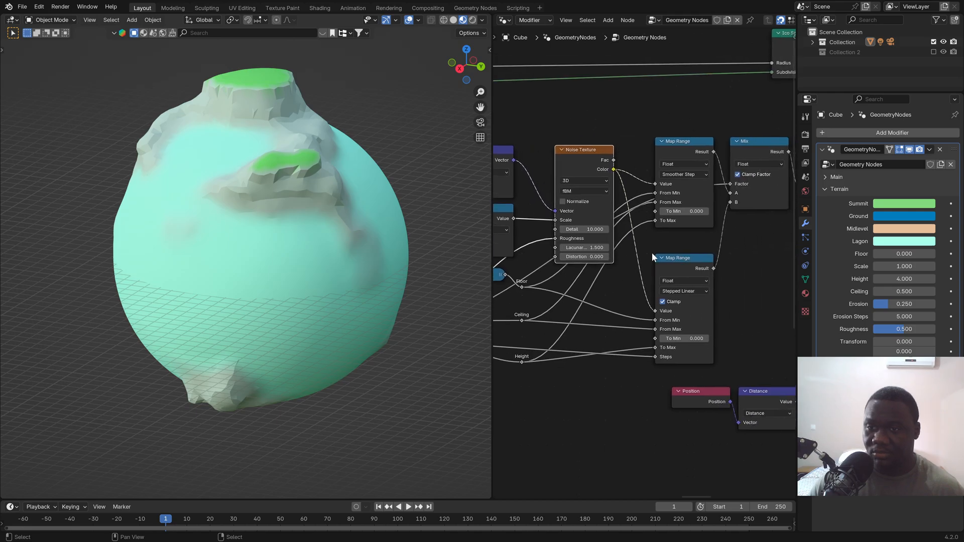
{"action": "left_click", "coordinate": [660, 162], "text": "shift"}
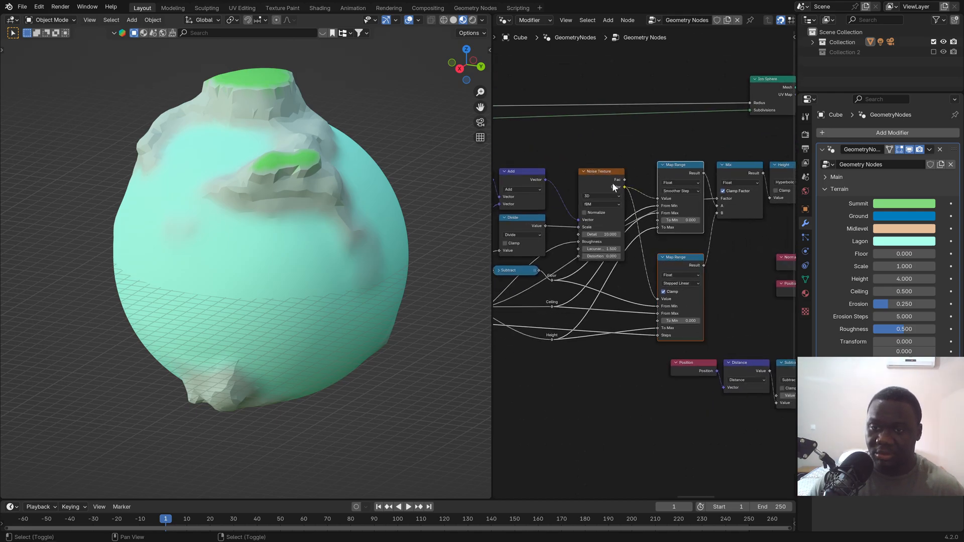
{"action": "left_click", "coordinate": [604, 183], "text": "shift"}
{"action": "key", "text": "ctrl+h"}
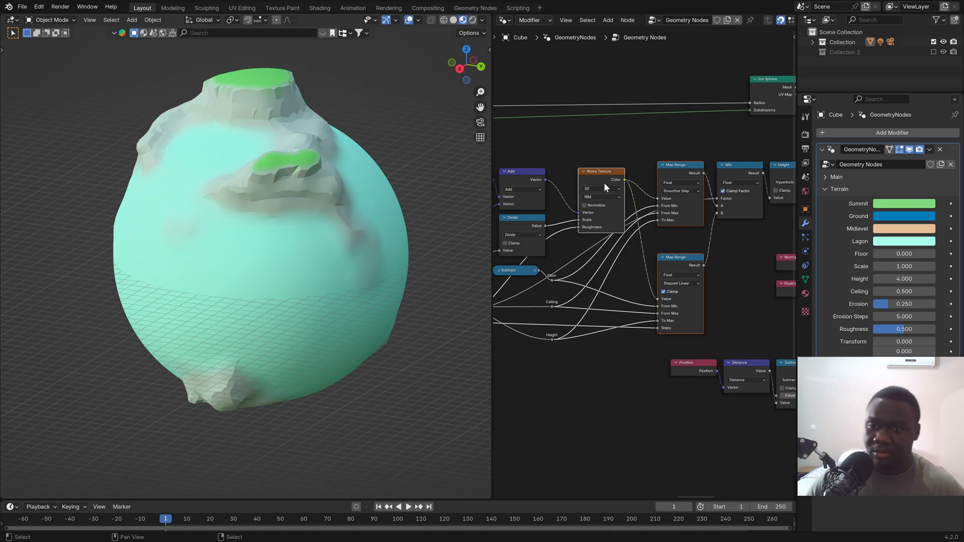
{"action": "left_click", "coordinate": [647, 154]}
Step: Connect the height Subtract node's Value straight to the Factor of the lower Summit colour mix, bypassing the Map Range
{"action": "scroll", "coordinate": [644, 217], "scroll_direction": "down", "scroll_amount": 1}
{"action": "scroll", "coordinate": [598, 240], "scroll_direction": "down", "scroll_amount": 1}
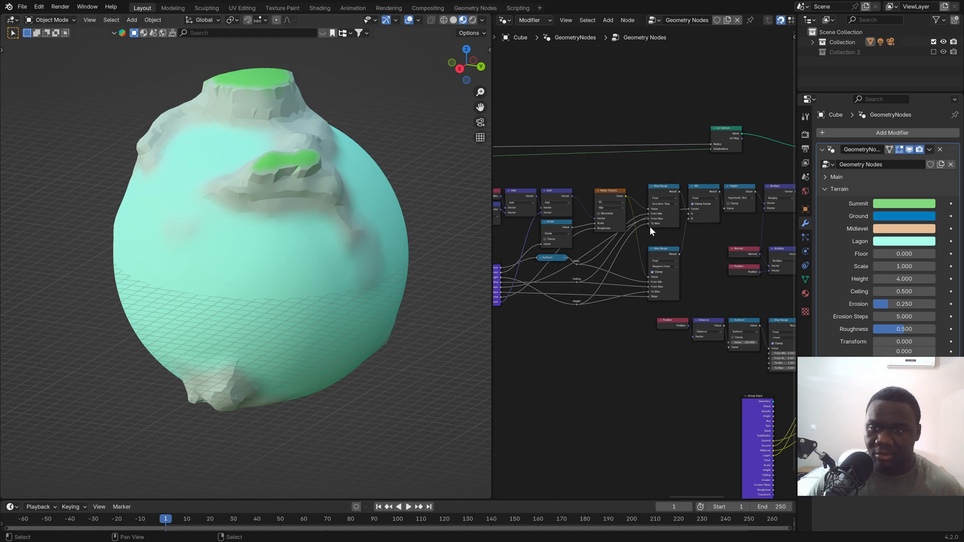
{"action": "scroll", "coordinate": [653, 231], "scroll_direction": "down", "scroll_amount": 5, "text": "shift"}
{"action": "scroll", "coordinate": [673, 239], "scroll_direction": "right", "scroll_amount": 4, "text": "ctrl"}
{"action": "scroll", "coordinate": [681, 268], "scroll_direction": "up", "scroll_amount": 2}
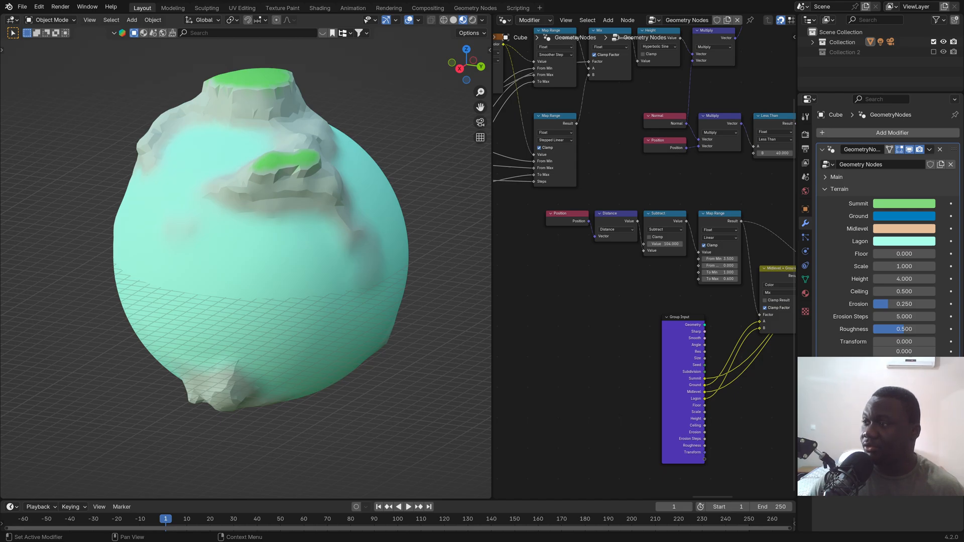
{"action": "middle_click_drag", "start_coordinate": [732, 336], "coordinate": [657, 270]}
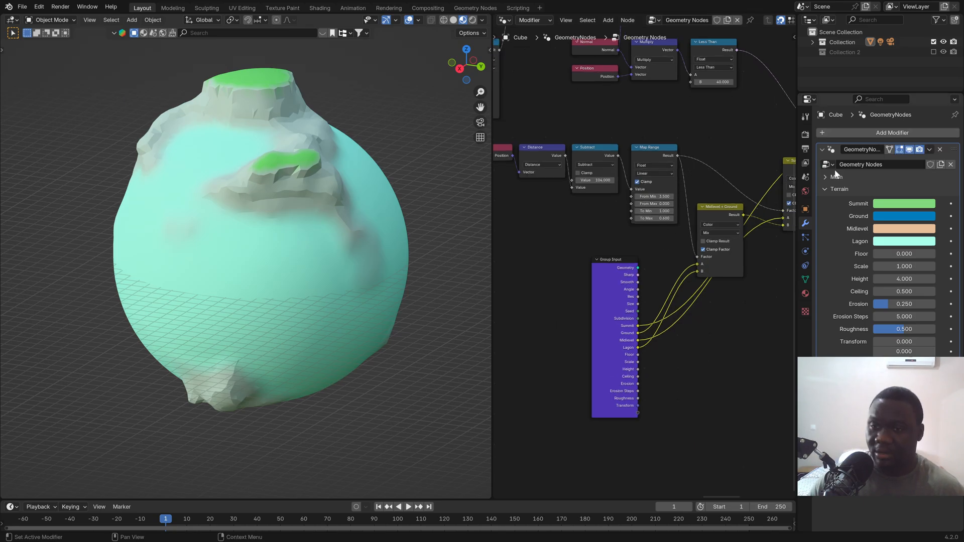
{"action": "middle_click_drag", "start_coordinate": [666, 173], "coordinate": [588, 212]}
{"action": "left_click_drag", "start_coordinate": [540, 194], "coordinate": [703, 248]}
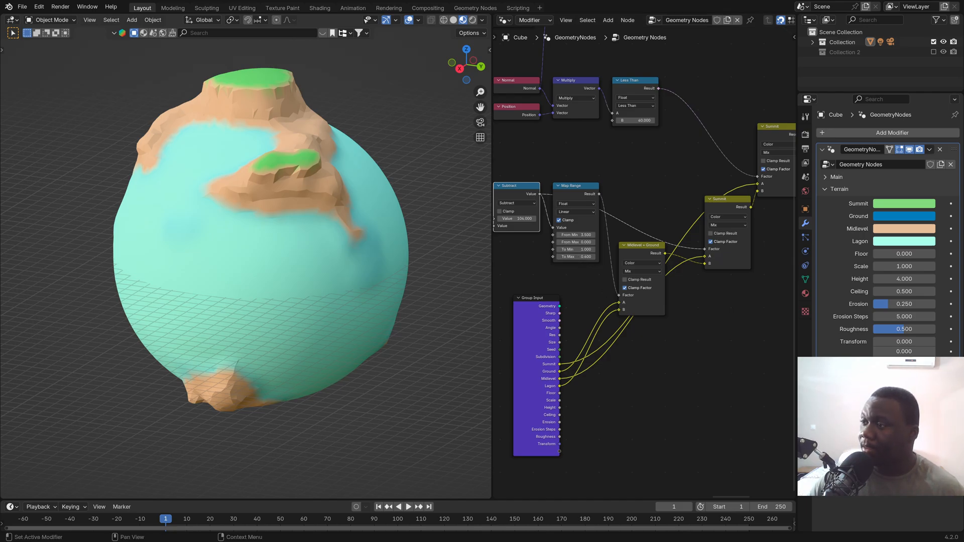
Step: Examine how the Map Range, Midlevel + Ground mix and both Summit mixes blend the terrain colours
{"action": "scroll", "coordinate": [570, 379], "scroll_direction": "up", "scroll_amount": 1}
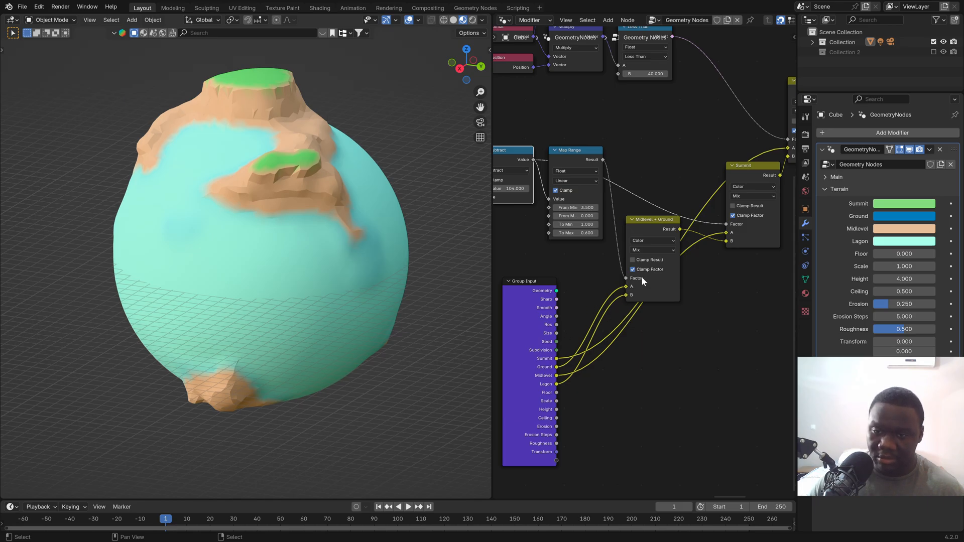
{"action": "middle_click_drag", "start_coordinate": [641, 276], "coordinate": [569, 324]}
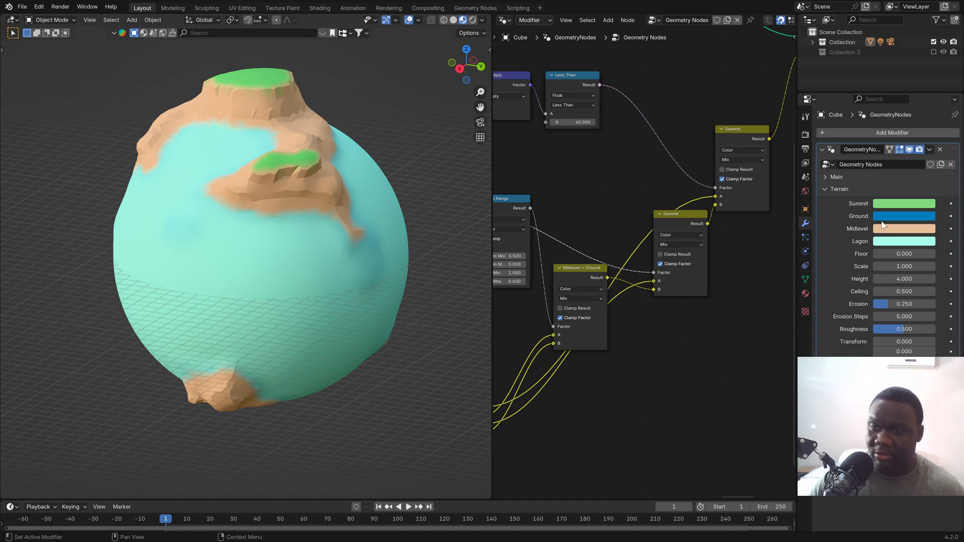
{"action": "middle_click_drag", "start_coordinate": [616, 306], "coordinate": [691, 248]}
{"action": "mouse_move", "coordinate": [729, 226]}
{"action": "left_mouse_down"}
{"action": "mouse_move", "coordinate": [656, 274]}
{"action": "mouse_move", "coordinate": [753, 183]}
{"action": "mouse_move", "coordinate": [730, 226]}
{"action": "left_mouse_up"}
{"action": "middle_click_drag", "start_coordinate": [746, 187], "coordinate": [659, 261]}
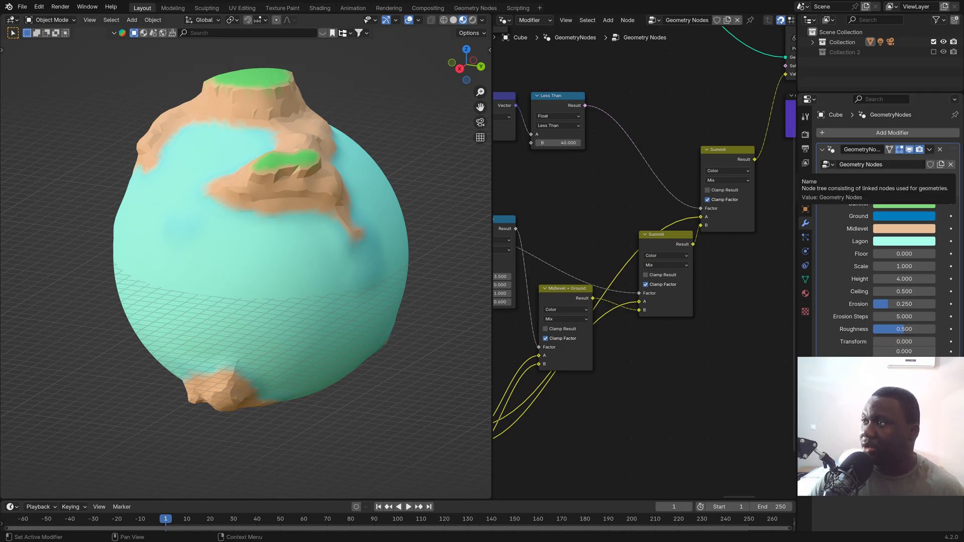
{"action": "scroll", "coordinate": [722, 177], "scroll_direction": "down", "scroll_amount": 2}
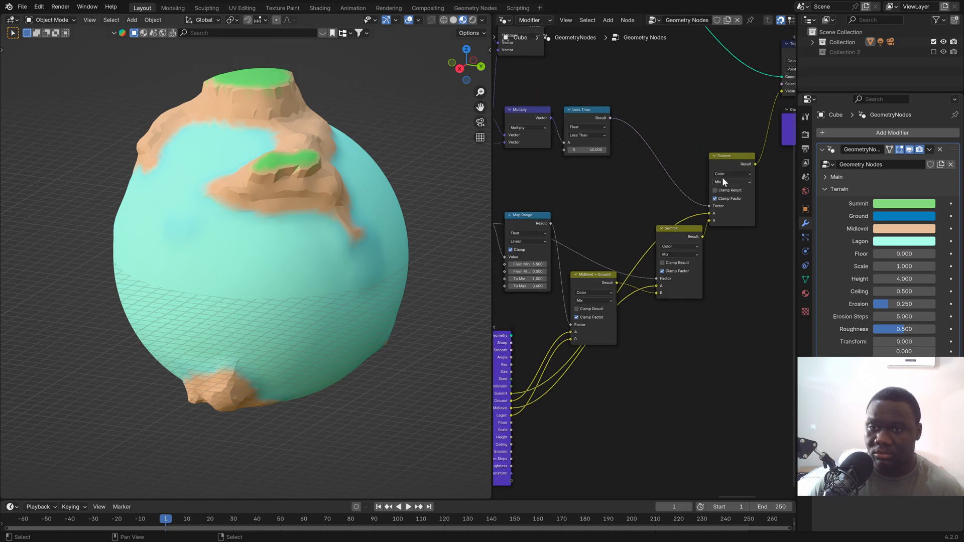
{"action": "mouse_move", "coordinate": [722, 177]}
{"action": "middle_mouse_down"}
{"action": "mouse_move", "coordinate": [639, 231]}
{"action": "mouse_move", "coordinate": [622, 216]}
{"action": "mouse_move", "coordinate": [720, 195]}
{"action": "middle_mouse_up"}
{"action": "scroll", "coordinate": [758, 146], "scroll_direction": "up", "scroll_amount": 4}
{"action": "middle_click_drag", "start_coordinate": [529, 263], "coordinate": [680, 210]}
{"action": "scroll", "coordinate": [604, 247], "scroll_direction": "up", "scroll_amount": 2}
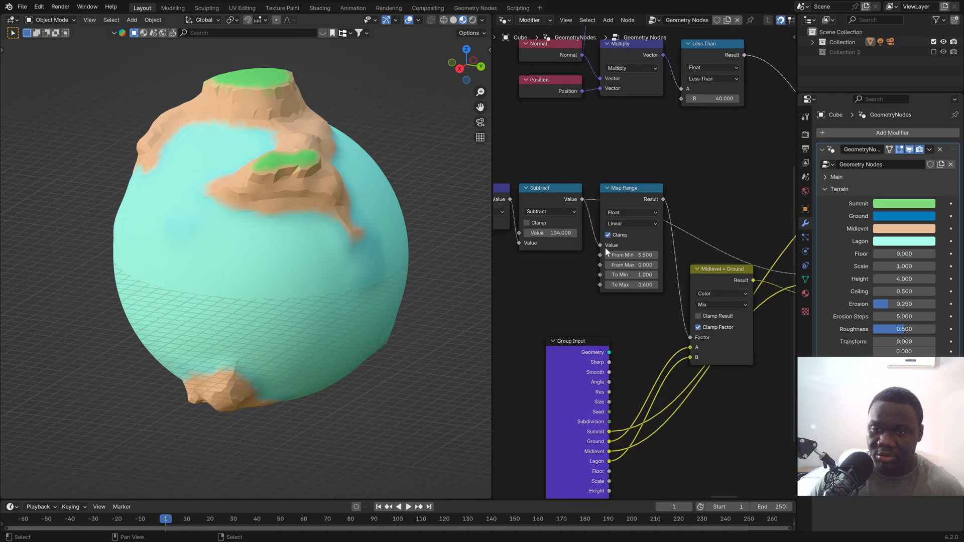
{"action": "scroll", "coordinate": [605, 247], "scroll_direction": "up", "scroll_amount": 1}
{"action": "mouse_move", "coordinate": [542, 230]}
{"action": "left_mouse_down"}
{"action": "mouse_move", "coordinate": [530, 231]}
{"action": "mouse_move", "coordinate": [542, 230]}
{"action": "left_mouse_up"}
Step: Detach the Map Range from the Midlevel + Ground mix, test a manual Factor of 0.258, and restore the link
{"action": "scroll", "coordinate": [700, 288], "scroll_direction": "down", "scroll_amount": 3}
{"action": "middle_click_drag", "start_coordinate": [700, 295], "coordinate": [672, 291]}
{"action": "scroll", "coordinate": [671, 316], "scroll_direction": "up", "scroll_amount": 2}
{"action": "left_click_drag", "start_coordinate": [674, 336], "coordinate": [636, 324]}
{"action": "left_click_drag", "start_coordinate": [716, 335], "coordinate": [702, 335]}
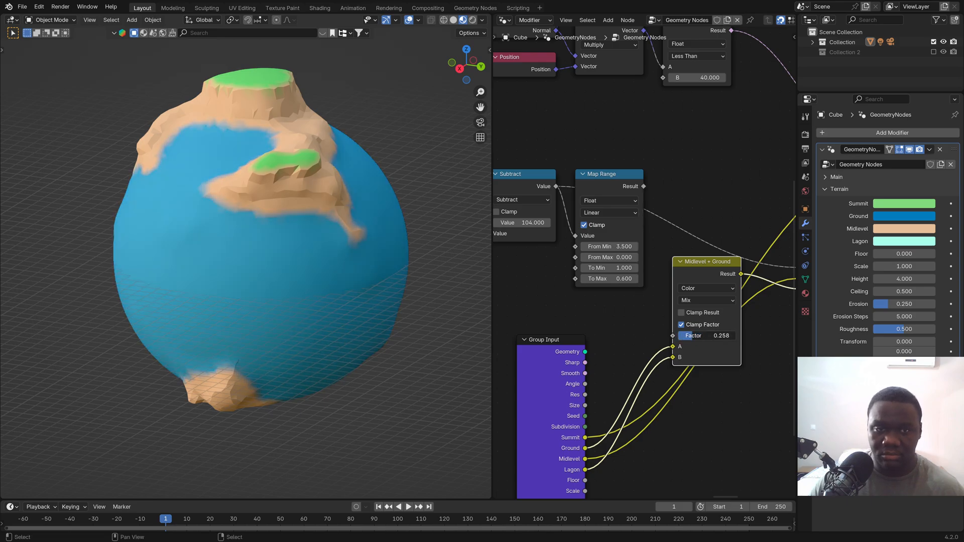
{"action": "left_click_drag", "start_coordinate": [644, 186], "coordinate": [674, 336]}
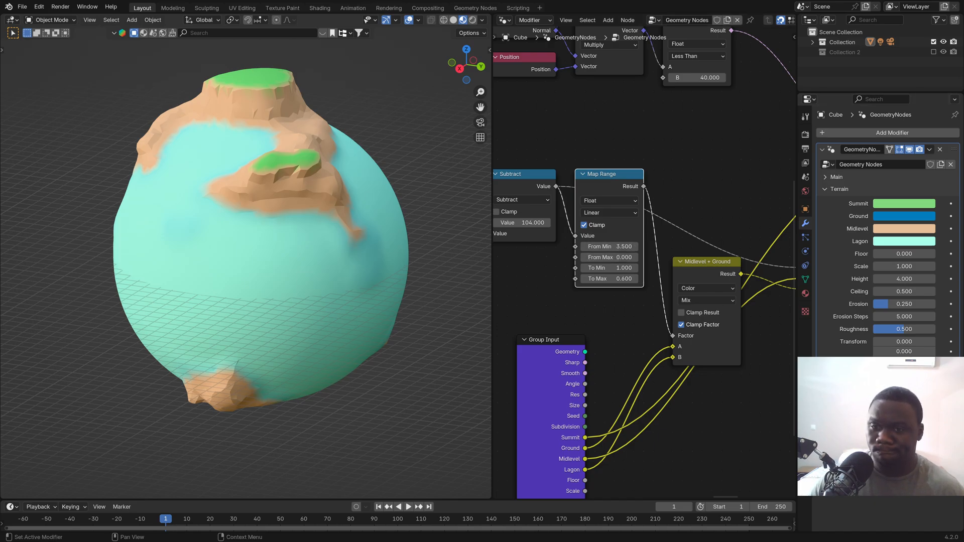
Step: Move the height Map Range beside the Midlevel + Ground mix and align the Group Input node directly beneath it
{"action": "scroll", "coordinate": [713, 229], "scroll_direction": "down", "scroll_amount": 1}
{"action": "left_click_drag", "start_coordinate": [622, 186], "coordinate": [622, 272]}
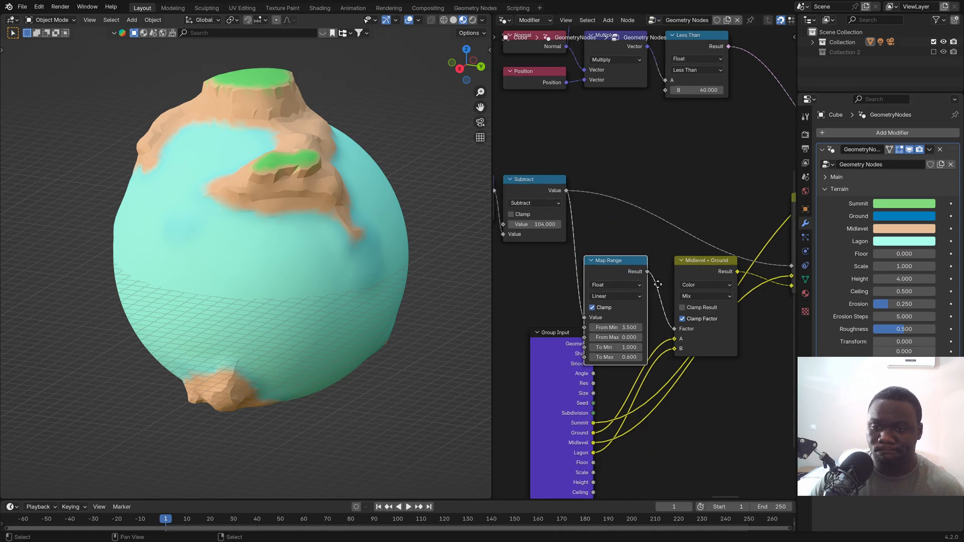
{"action": "middle_click_drag", "start_coordinate": [659, 282], "coordinate": [675, 263]}
{"action": "left_click_drag", "start_coordinate": [571, 399], "coordinate": [553, 440]}
{"action": "middle_click_drag", "start_coordinate": [591, 431], "coordinate": [561, 331]}
{"action": "left_click_drag", "start_coordinate": [561, 332], "coordinate": [631, 331]}
Step: Try unlinking the lower Summit mix's B and A inputs in turn to test each colour, restoring each link
{"action": "middle_click_drag", "start_coordinate": [539, 208], "coordinate": [607, 343]}
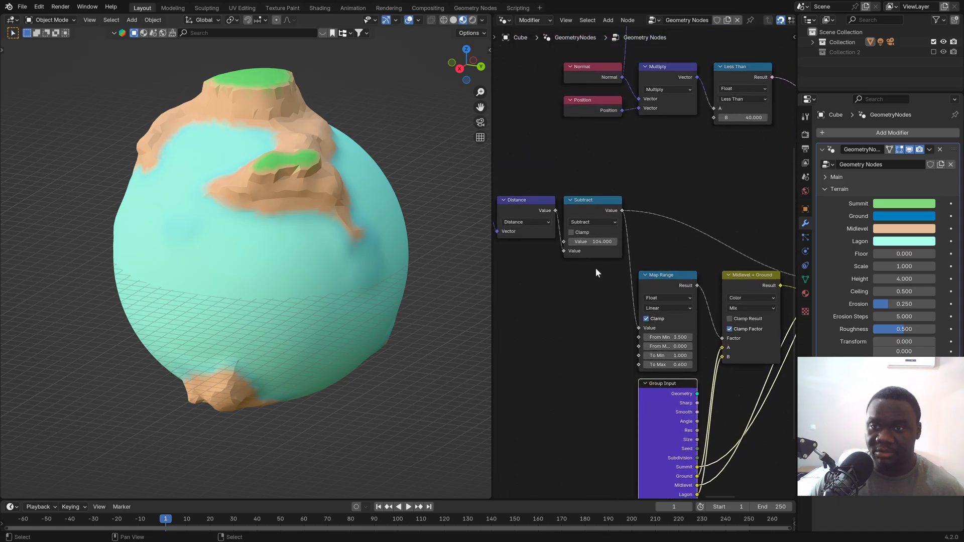
{"action": "middle_click_drag", "start_coordinate": [579, 261], "coordinate": [757, 250]}
{"action": "scroll", "coordinate": [758, 250], "scroll_direction": "down", "scroll_amount": 2}
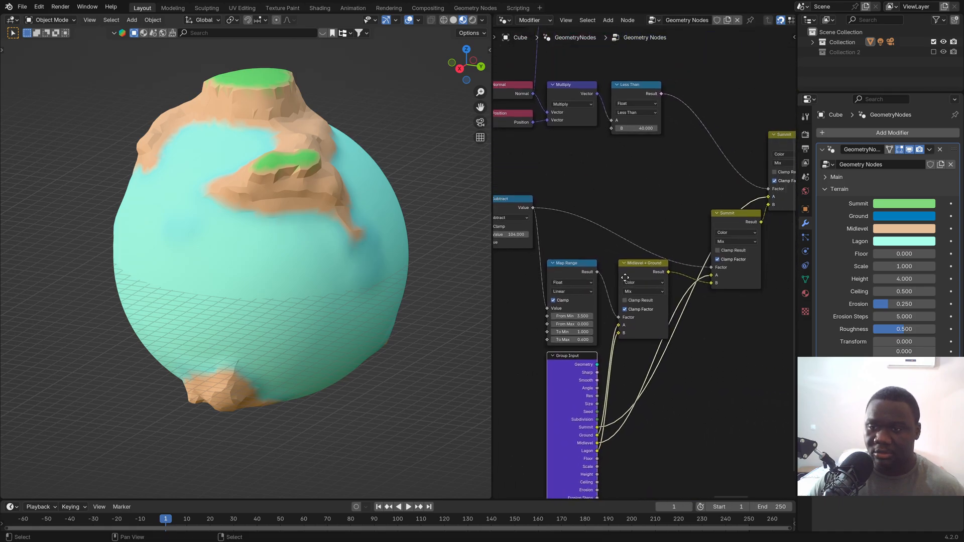
{"action": "scroll", "coordinate": [757, 251], "scroll_direction": "up", "scroll_amount": 3}
{"action": "left_click_drag", "start_coordinate": [700, 290], "coordinate": [684, 294]}
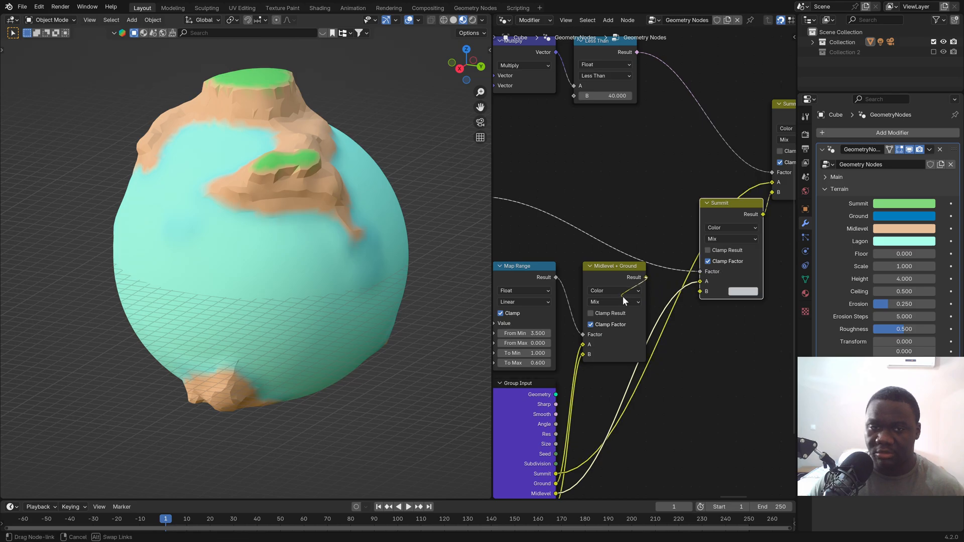
{"action": "left_click", "coordinate": [745, 293]}
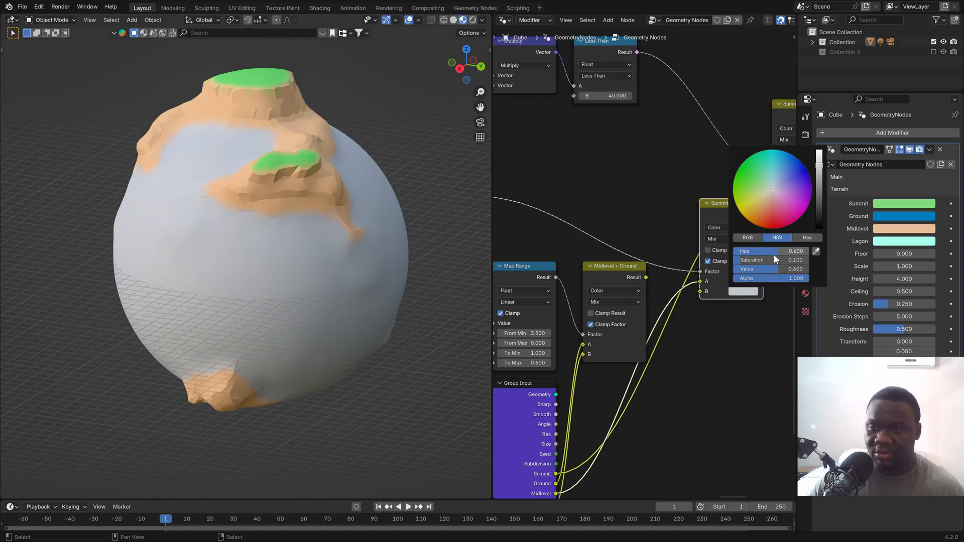
{"action": "left_click_drag", "start_coordinate": [780, 261], "coordinate": [738, 260]}
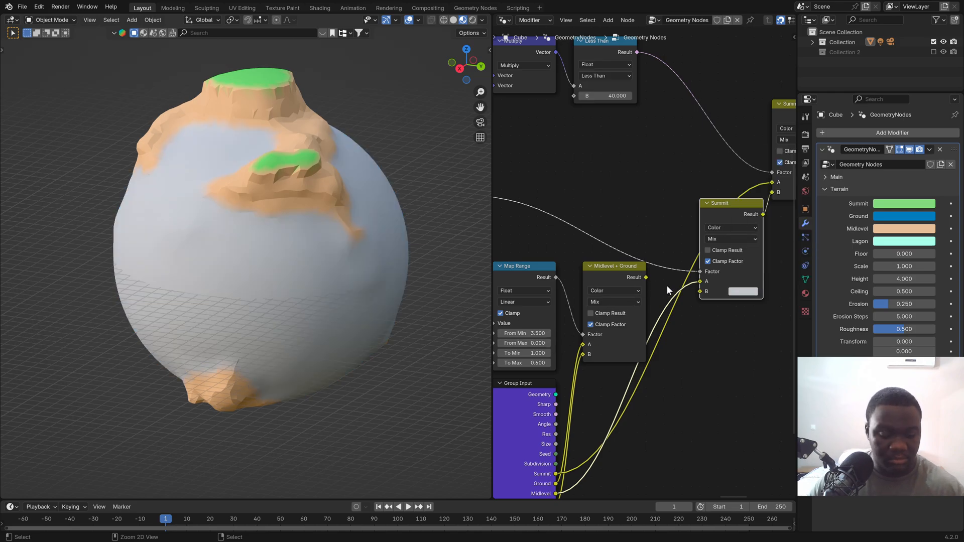
{"action": "left_click_drag", "start_coordinate": [646, 277], "coordinate": [699, 292]}
{"action": "right_click_drag", "start_coordinate": [696, 291], "coordinate": [667, 297], "text": "ctrl"}
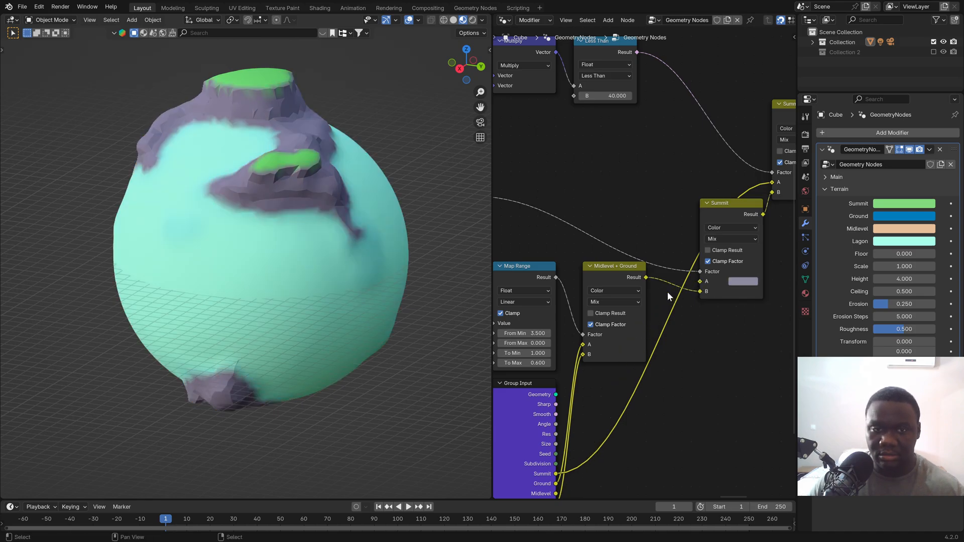
{"action": "key", "text": "ctrl+z"}
Step: Unlink the lower Summit mix's B input, test a stronger colour saturation there, and reconnect the Midlevel + Ground result
{"action": "middle_click_drag", "start_coordinate": [697, 300], "coordinate": [714, 284]}
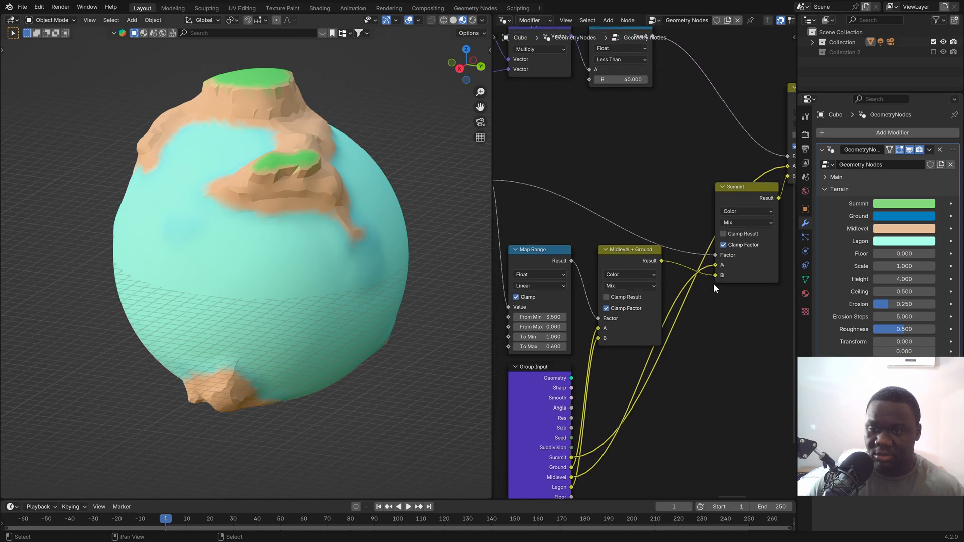
{"action": "left_click_drag", "start_coordinate": [715, 275], "coordinate": [705, 291]}
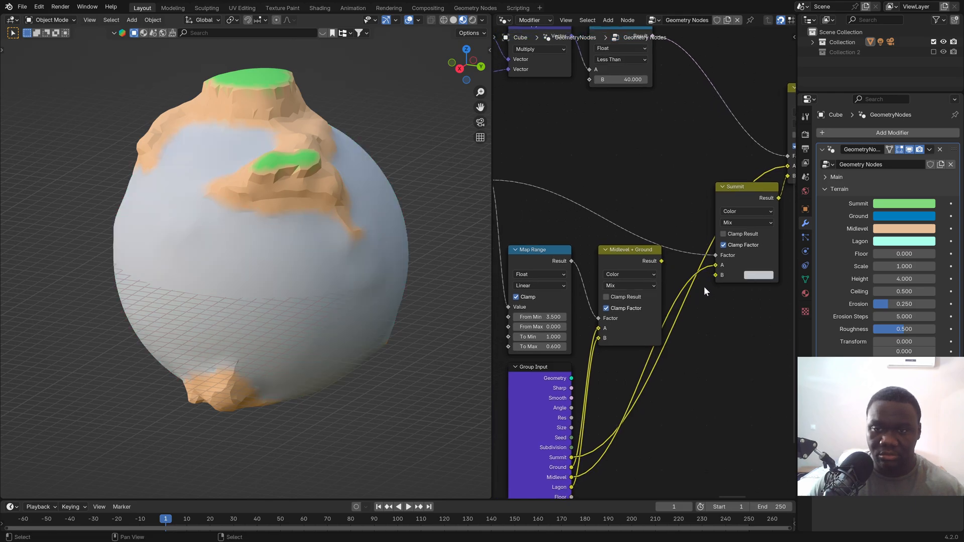
{"action": "left_click", "coordinate": [759, 277]}
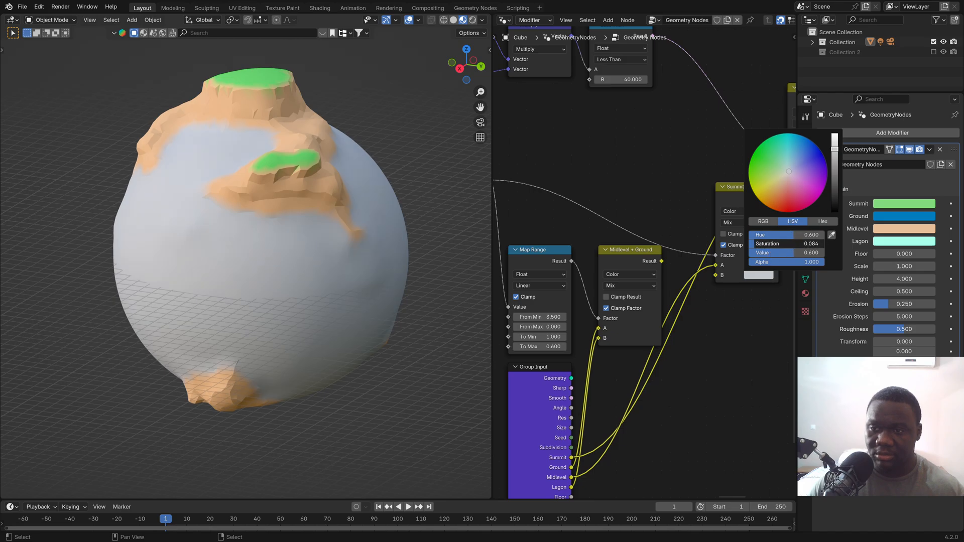
{"action": "left_click_drag", "start_coordinate": [755, 244], "coordinate": [822, 244]}
{"action": "key", "text": "Escape"}
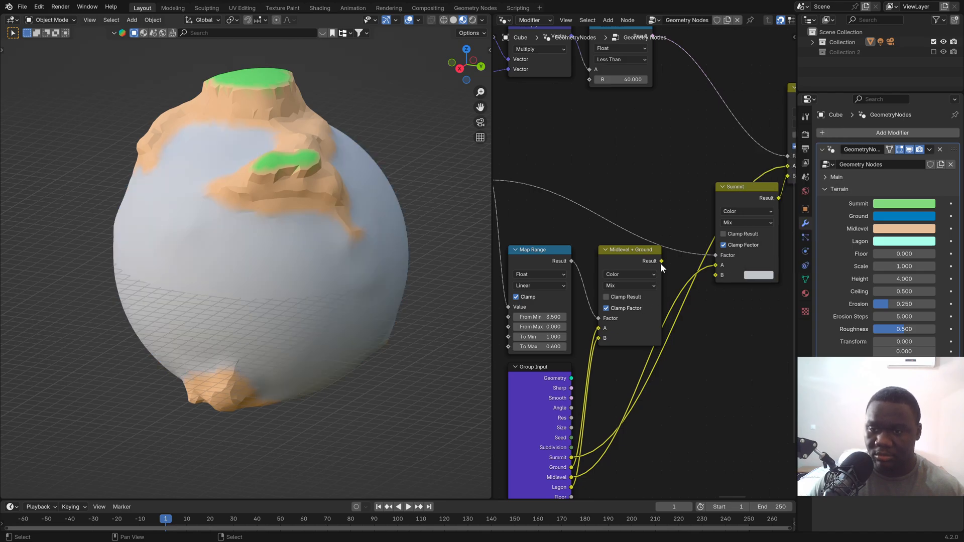
{"action": "left_click_drag", "start_coordinate": [662, 261], "coordinate": [716, 276]}
Step: Try a different first value on the height Subtract node and revert the change
{"action": "middle_click_drag", "start_coordinate": [559, 306], "coordinate": [589, 306]}
{"action": "scroll", "coordinate": [626, 322], "scroll_direction": "down", "scroll_amount": 2}
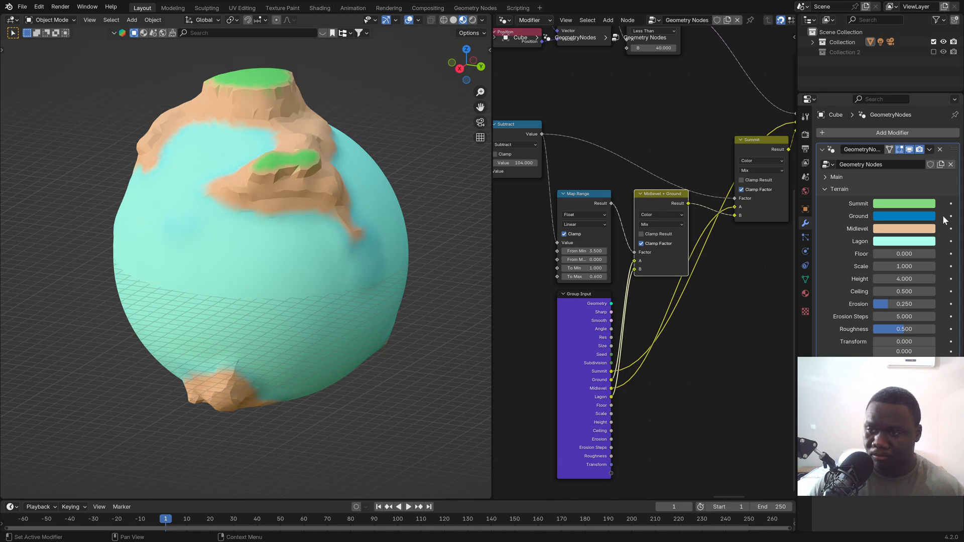
{"action": "left_click", "coordinate": [896, 242]}
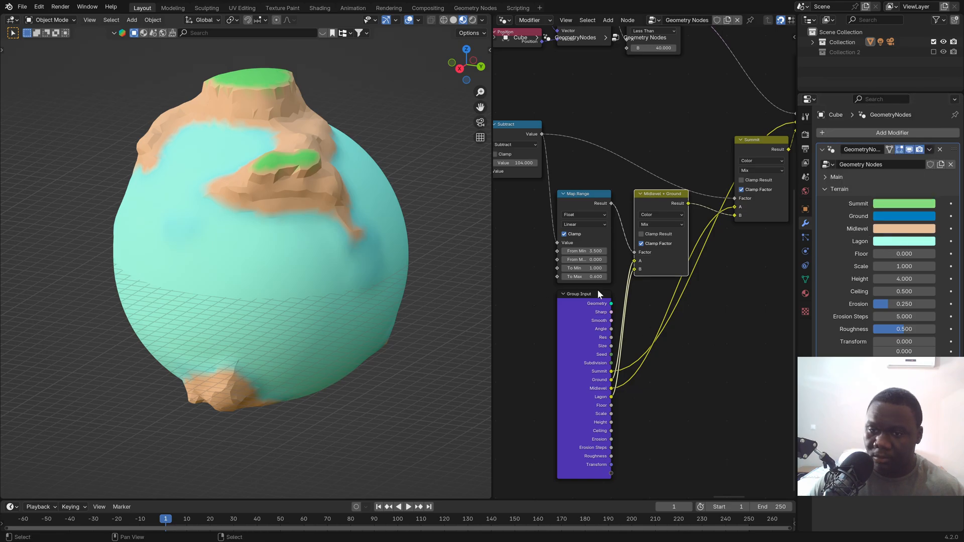
{"action": "middle_click_drag", "start_coordinate": [570, 269], "coordinate": [648, 309]}
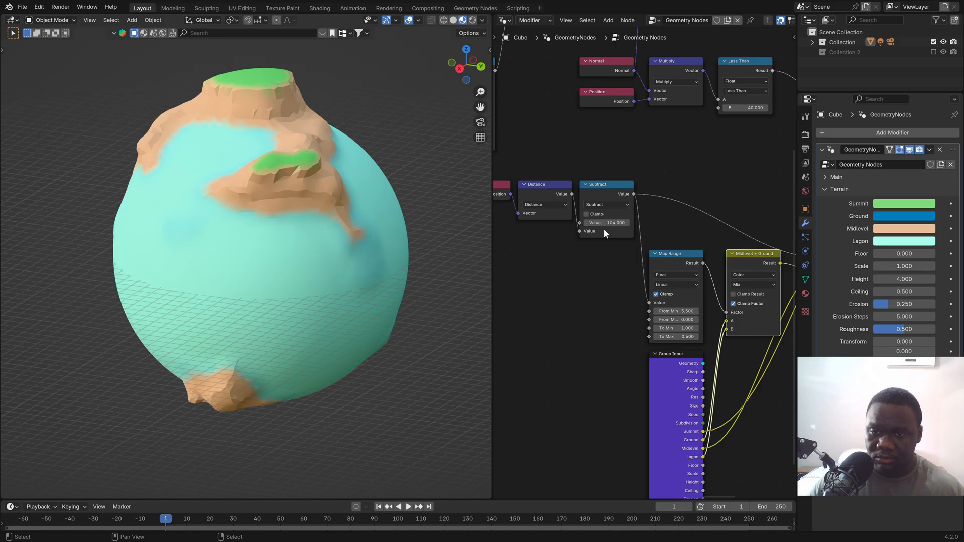
{"action": "left_click_drag", "start_coordinate": [606, 223], "coordinate": [579, 224]}
{"action": "key", "text": "Escape"}
{"action": "key", "text": "ctrl+z"}
{"action": "middle_click_drag", "start_coordinate": [589, 243], "coordinate": [621, 245]}
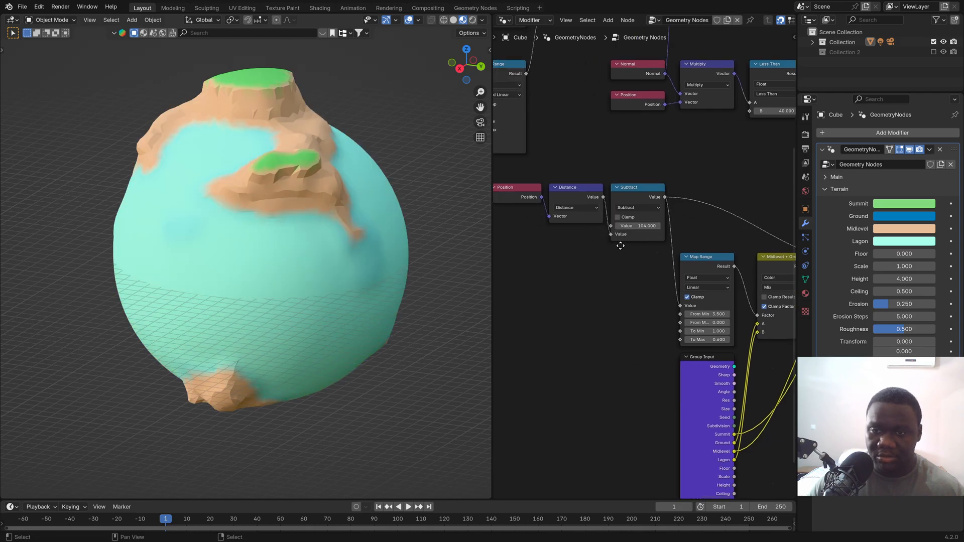
Step: Reveal the unused sockets of the Distance node to check its second vector, and hide them again
{"action": "left_click", "coordinate": [592, 196]}
{"action": "key", "text": "ctrl+h"}
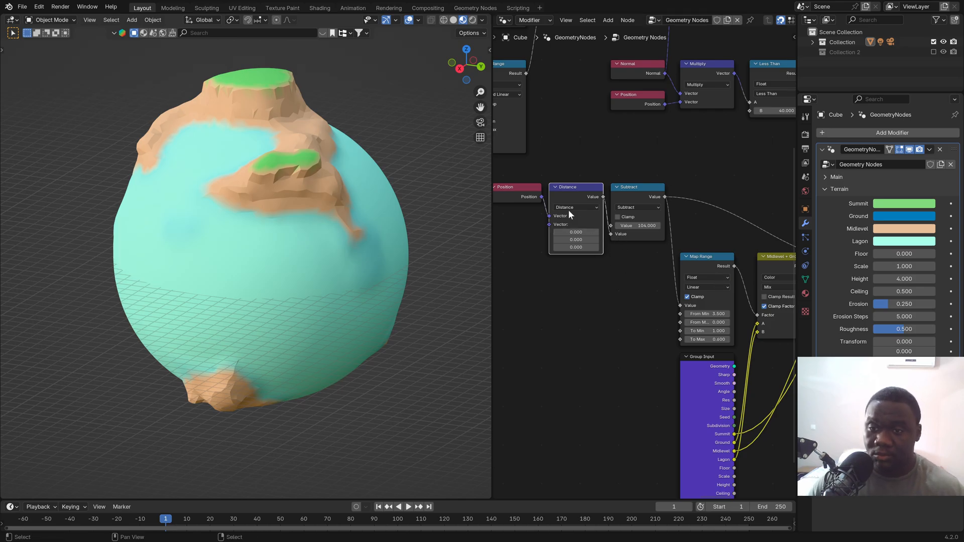
{"action": "key", "text": "ctrl+h"}
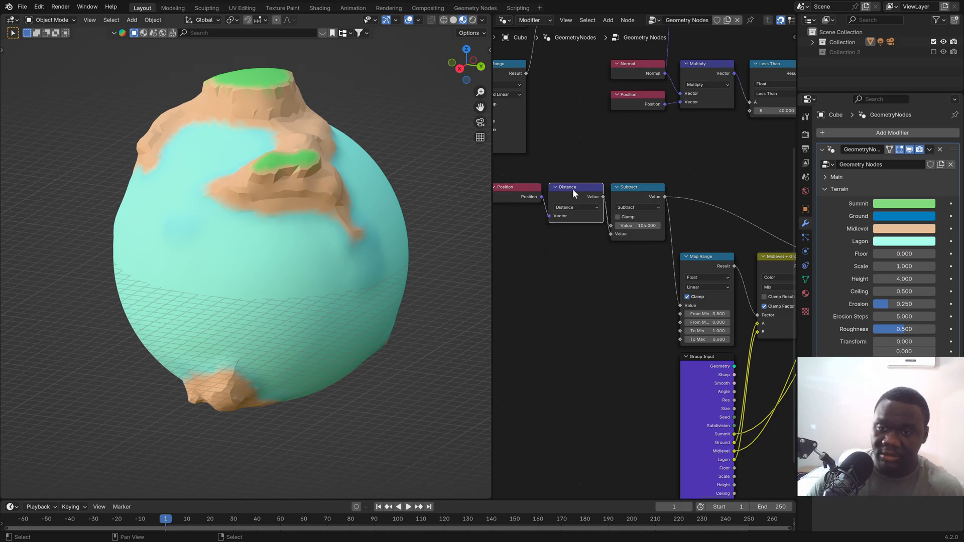
Step: Detach Ground and Lagon from the Midlevel + Ground mix to inspect its own colours, and undo the unlinking
{"action": "scroll", "coordinate": [672, 270], "scroll_direction": "down", "scroll_amount": 1}
{"action": "middle_click_drag", "start_coordinate": [672, 270], "coordinate": [691, 250]}
{"action": "scroll", "coordinate": [691, 250], "scroll_direction": "up", "scroll_amount": 3}
{"action": "mouse_move", "coordinate": [692, 247]}
{"action": "left_mouse_down"}
{"action": "mouse_move", "coordinate": [668, 260]}
{"action": "mouse_move", "coordinate": [683, 271]}
{"action": "mouse_move", "coordinate": [689, 261]}
{"action": "left_mouse_up"}
{"action": "left_click", "coordinate": [736, 257]}
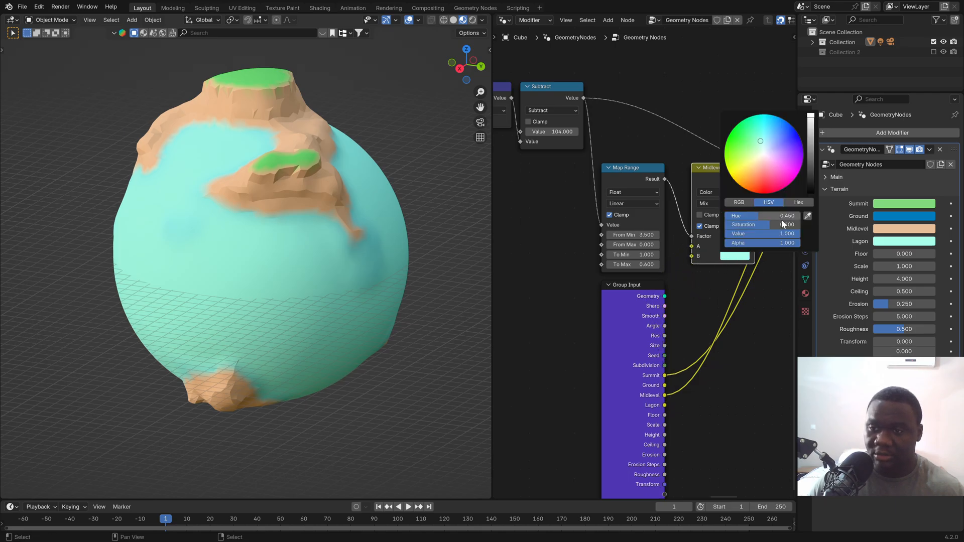
{"action": "left_click_drag", "start_coordinate": [782, 225], "coordinate": [754, 221]}
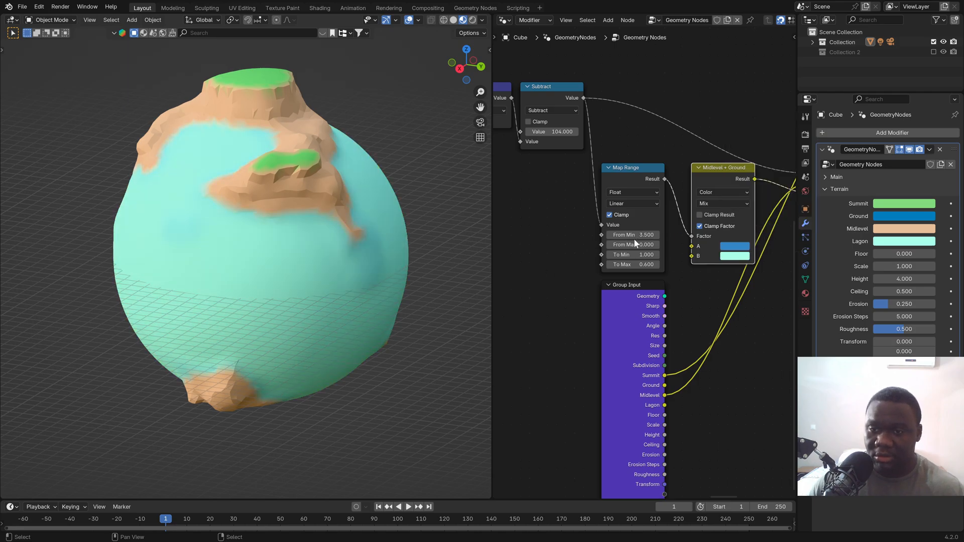
{"action": "mouse_move", "coordinate": [634, 265]}
{"action": "left_mouse_down"}
{"action": "mouse_move", "coordinate": [668, 265]}
{"action": "mouse_move", "coordinate": [624, 265]}
{"action": "mouse_move", "coordinate": [634, 265]}
{"action": "left_mouse_up"}
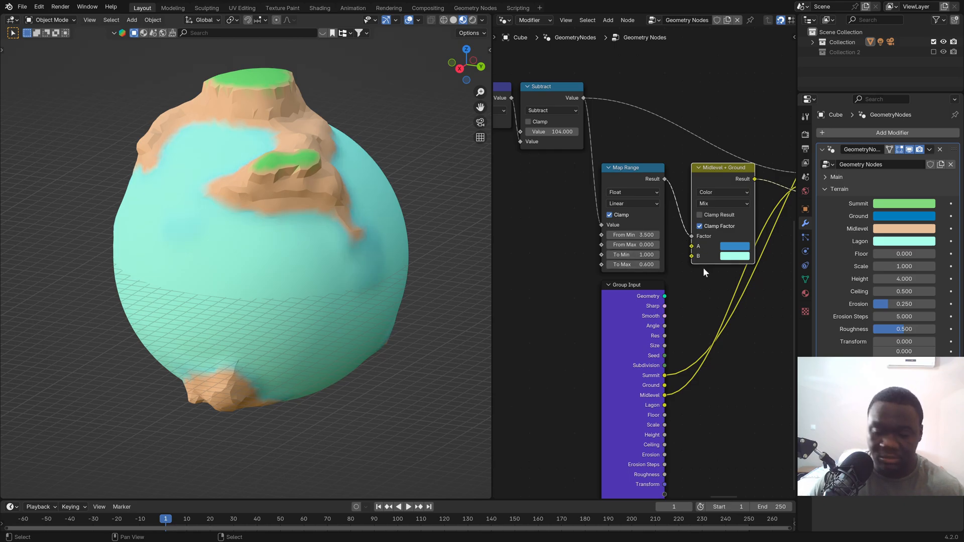
{"action": "key", "text": "ctrl+z"}
{"action": "key", "text": "ctrl+z"}
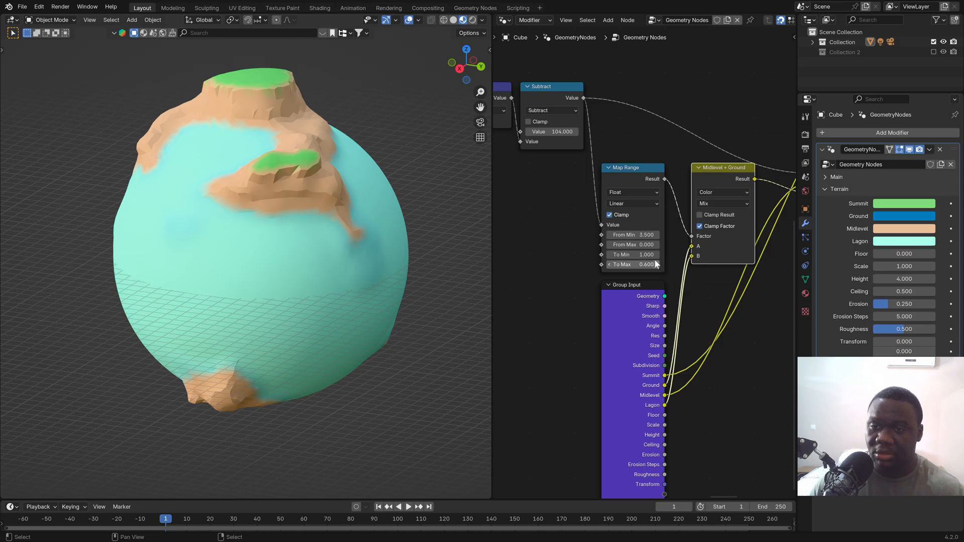
Step: Set the height Map Range's To Min to 0 and its From Max to 1
{"action": "double_click", "coordinate": [640, 255]}
{"action": "type", "text": "0."}
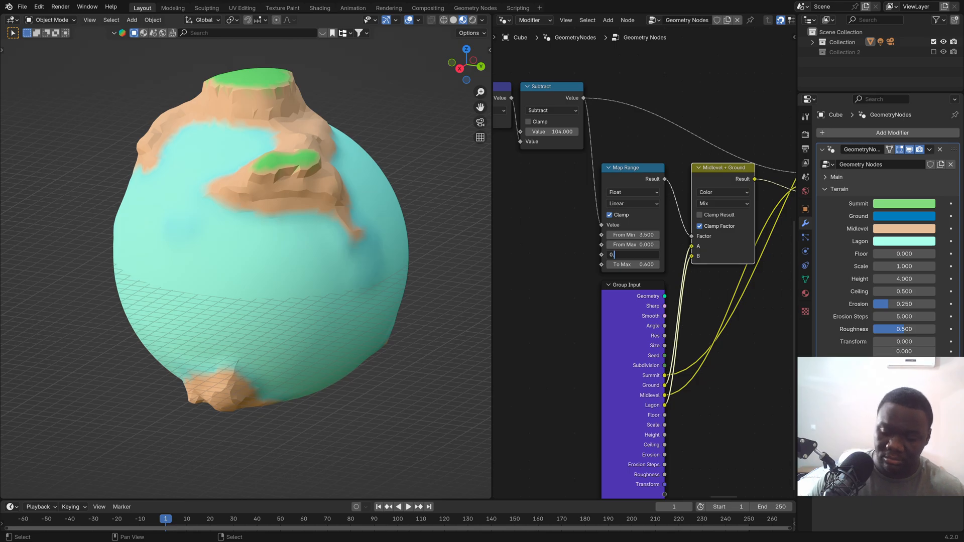
{"action": "key", "text": "Return"}
{"action": "double_click", "coordinate": [641, 244]}
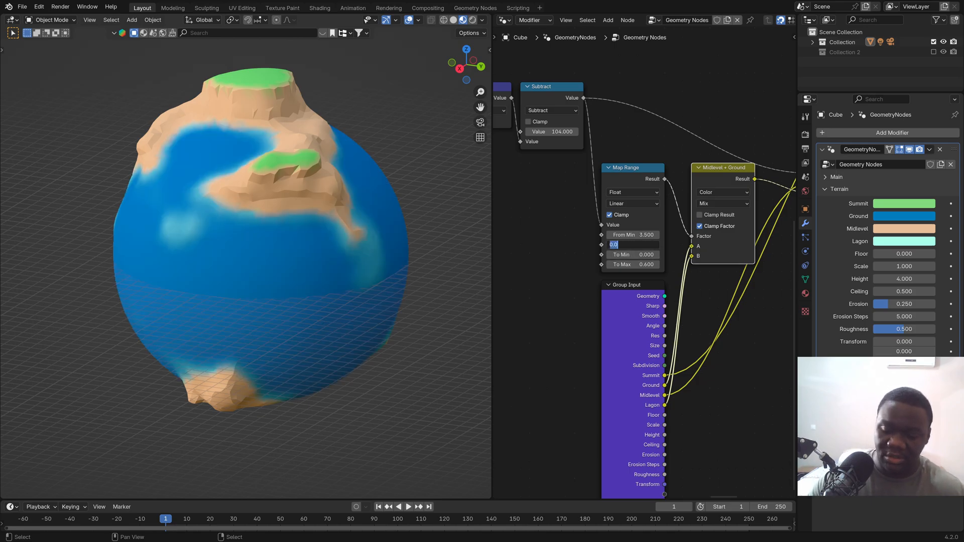
{"action": "type", "text": "1"}
{"action": "key", "text": "Return"}
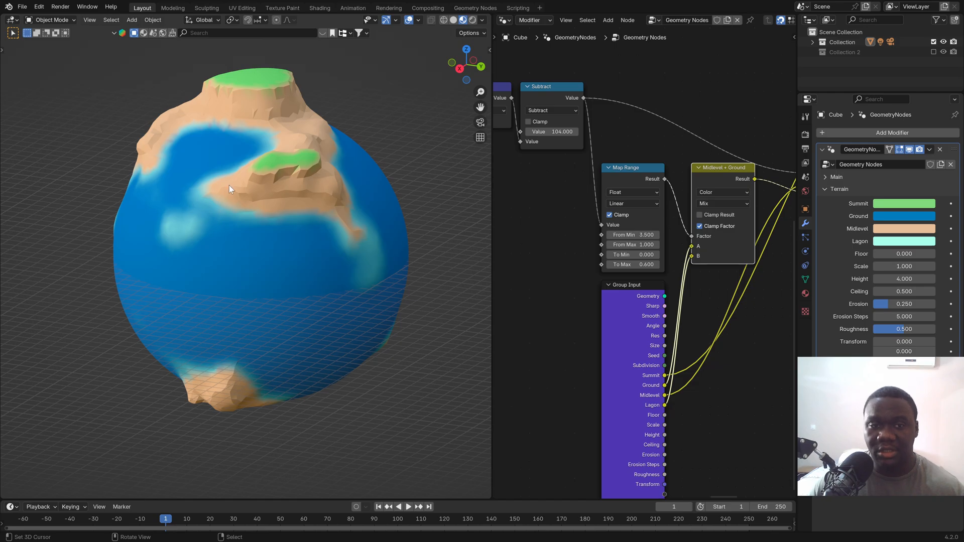
{"action": "middle_click_drag", "start_coordinate": [229, 185], "coordinate": [411, 244]}
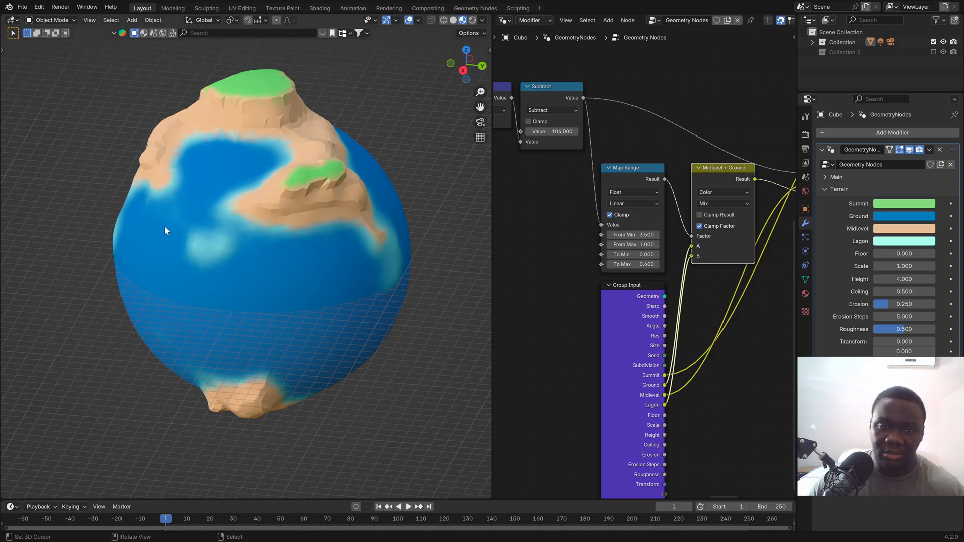
Step: Try higher To Max values on the height Map Range and cancel each adjustment
{"action": "left_click_drag", "start_coordinate": [634, 265], "coordinate": [661, 265]}
{"action": "right_click", "coordinate": [634, 265]}
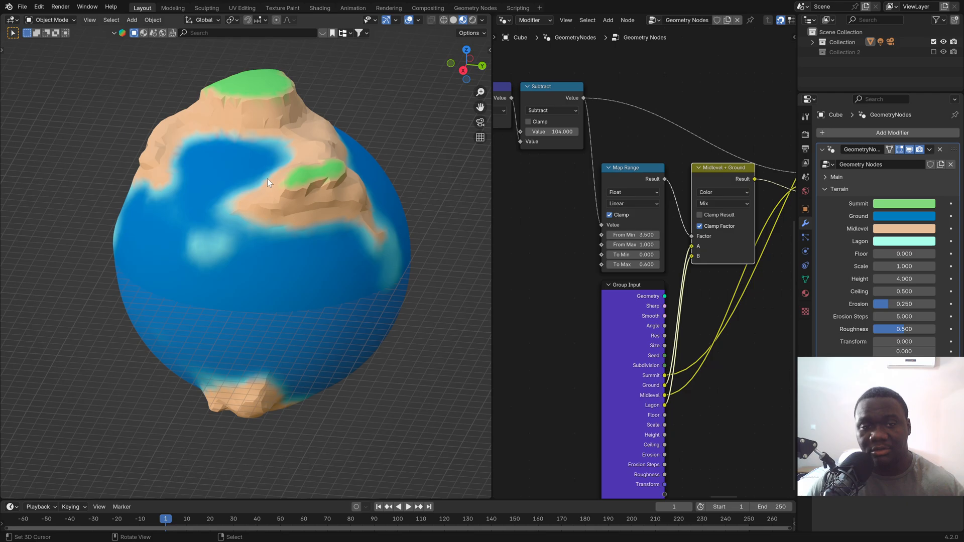
{"action": "left_click_drag", "start_coordinate": [634, 265], "coordinate": [651, 265]}
{"action": "right_click", "coordinate": [652, 265]}
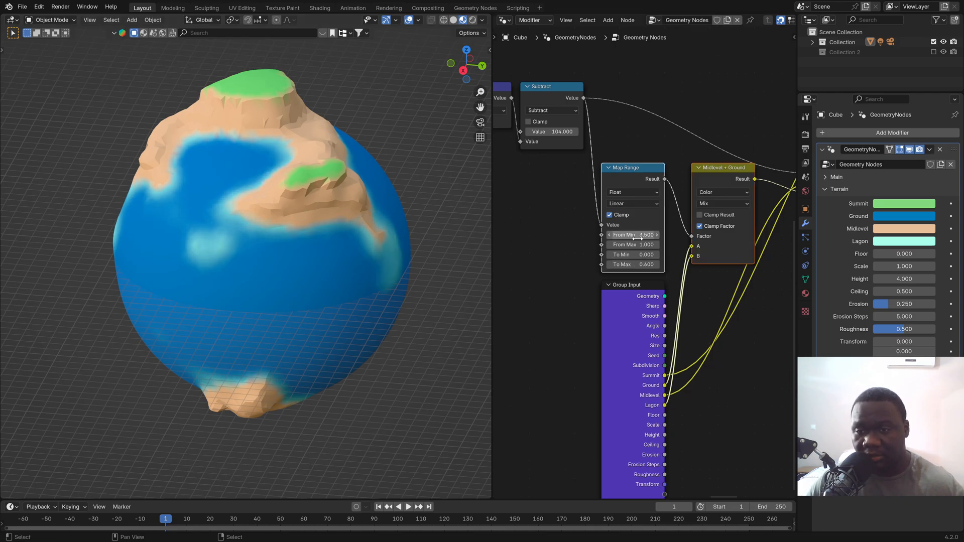
{"action": "left_click", "coordinate": [700, 287]}
Step: Examine the planet's blended coastline, lagoon and summit colours from several angles
{"action": "middle_click_drag", "start_coordinate": [221, 234], "coordinate": [198, 217]}
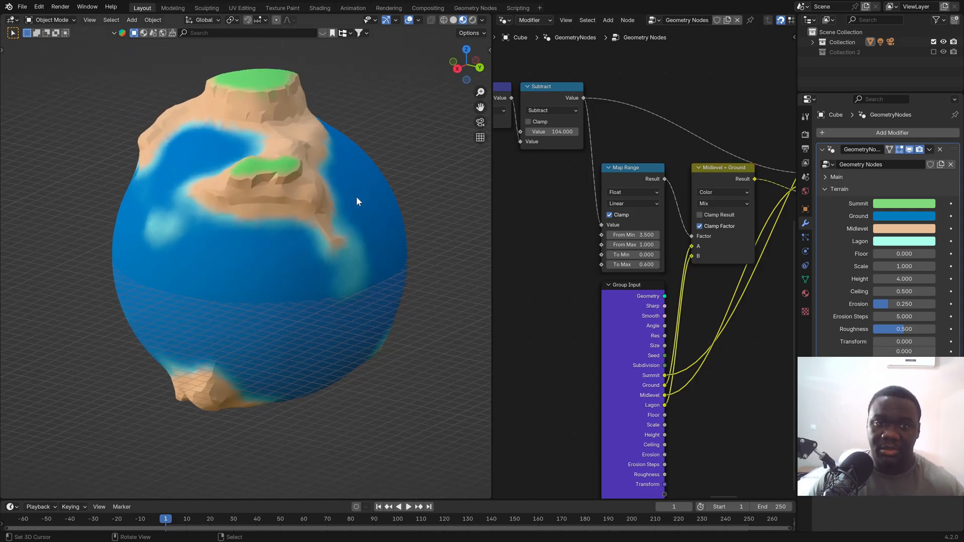
{"action": "middle_click_drag", "start_coordinate": [357, 197], "coordinate": [275, 179]}
{"action": "key", "text": "KP_0"}
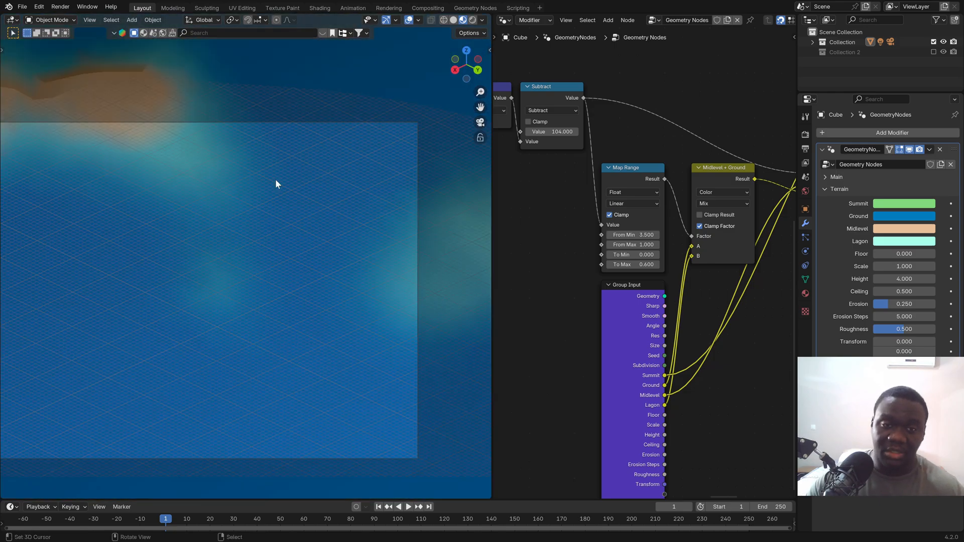
{"action": "key", "text": "KP_0"}
{"action": "scroll", "coordinate": [275, 179], "scroll_direction": "down", "scroll_amount": 3}
{"action": "middle_click_drag", "start_coordinate": [273, 263], "coordinate": [352, 208]}
{"action": "scroll", "coordinate": [304, 219], "scroll_direction": "up", "scroll_amount": 4}
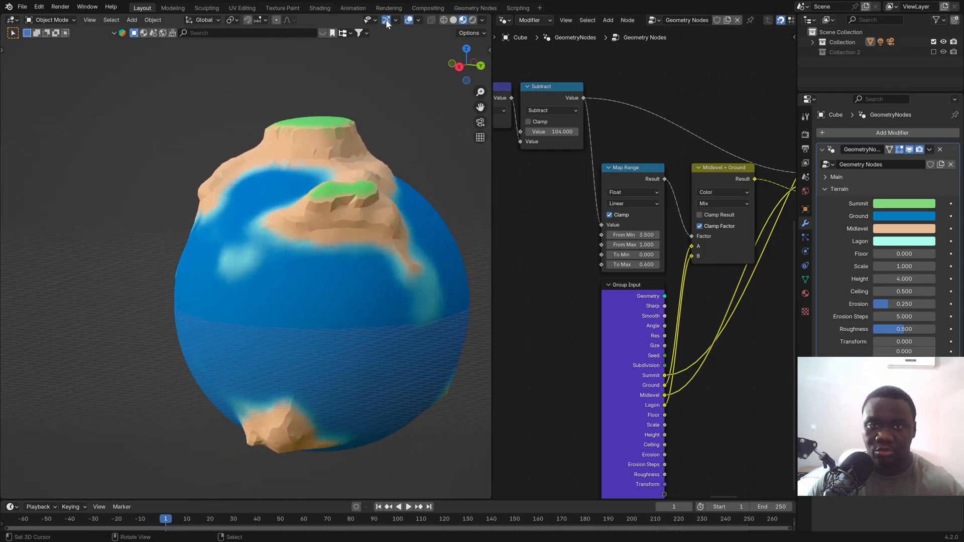
{"action": "scroll", "coordinate": [354, 241], "scroll_direction": "down", "scroll_amount": 1}
{"action": "middle_click_drag", "start_coordinate": [353, 241], "coordinate": [372, 236]}
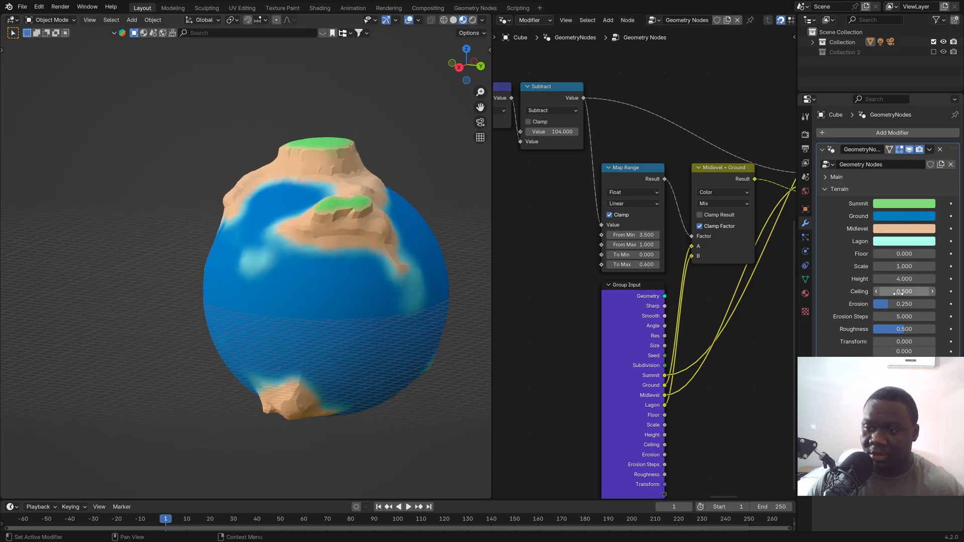
Step: Lower the terrain Height to 3.220 and try another threshold on the Less Than node, cancelling the threshold change
{"action": "left_click_drag", "start_coordinate": [900, 266], "coordinate": [879, 279]}
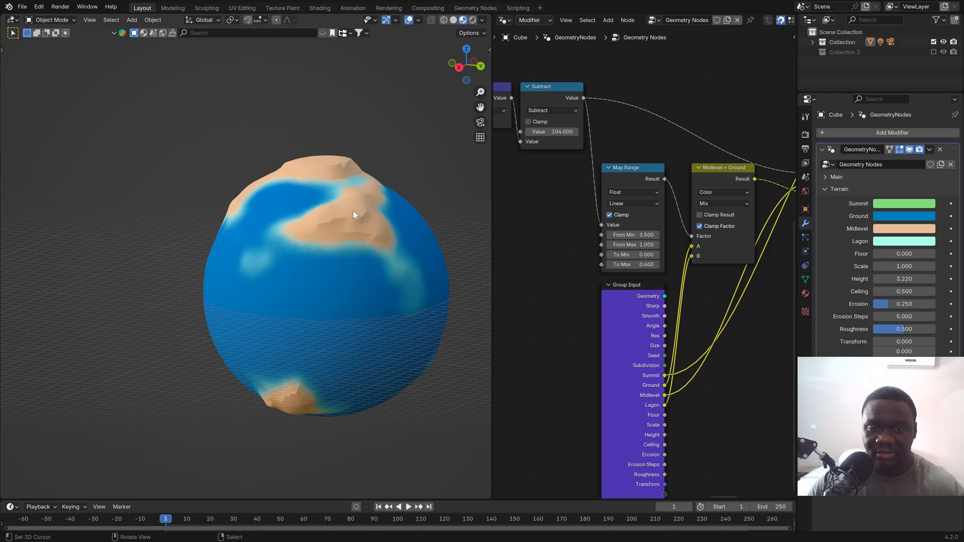
{"action": "middle_click_drag", "start_coordinate": [568, 191], "coordinate": [674, 271]}
{"action": "scroll", "coordinate": [673, 271], "scroll_direction": "up", "scroll_amount": 3}
{"action": "scroll", "coordinate": [728, 186], "scroll_direction": "down", "scroll_amount": 3}
{"action": "middle_click_drag", "start_coordinate": [721, 134], "coordinate": [564, 337]}
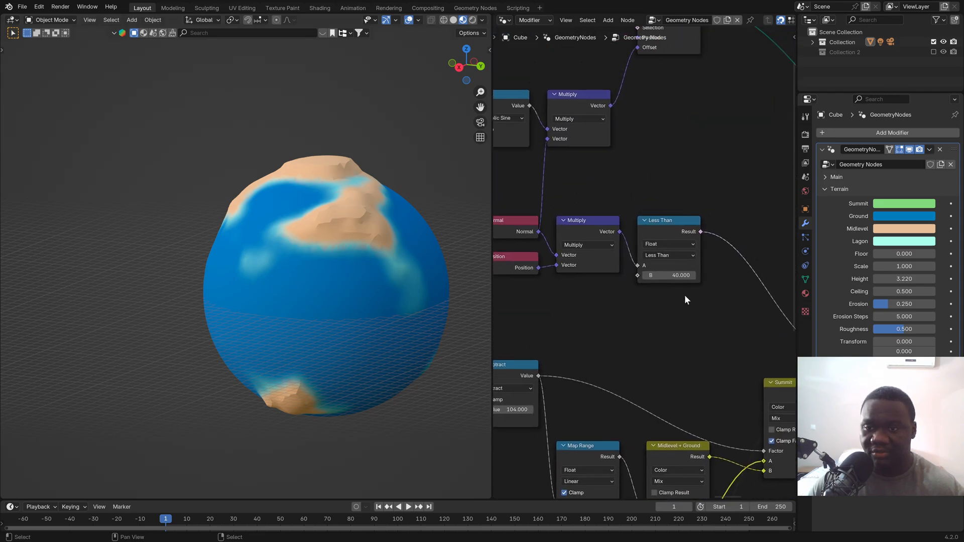
{"action": "scroll", "coordinate": [685, 300], "scroll_direction": "up", "scroll_amount": 2}
{"action": "mouse_move", "coordinate": [670, 270]}
{"action": "left_mouse_down"}
{"action": "mouse_move", "coordinate": [648, 270]}
{"action": "mouse_move", "coordinate": [675, 270]}
{"action": "left_mouse_up"}
{"action": "right_click", "coordinate": [675, 270]}
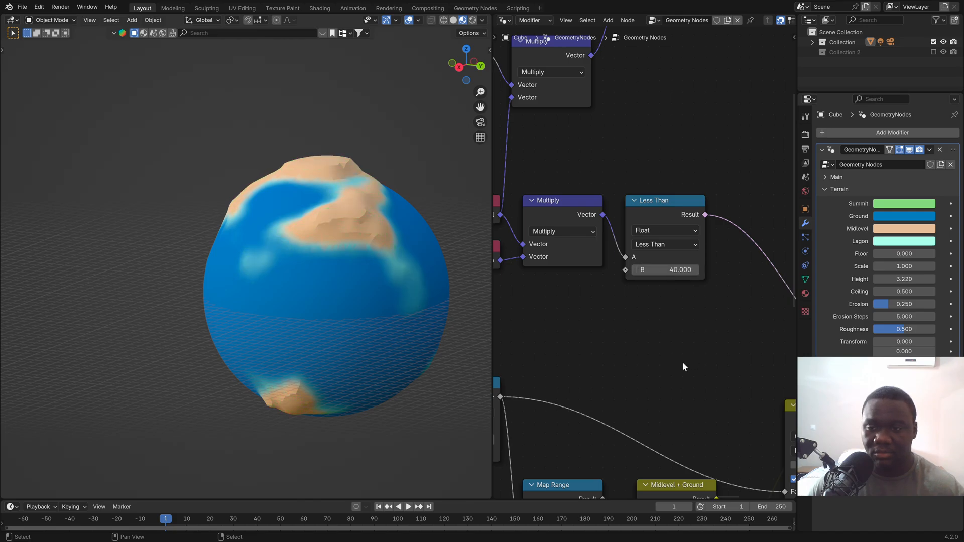
Step: Set the terrain Height to 4 and check the summits from another angle
{"action": "scroll", "coordinate": [684, 349], "scroll_direction": "down", "scroll_amount": 6}
{"action": "middle_click_drag", "start_coordinate": [670, 341], "coordinate": [581, 280]}
{"action": "left_click", "coordinate": [905, 279]}
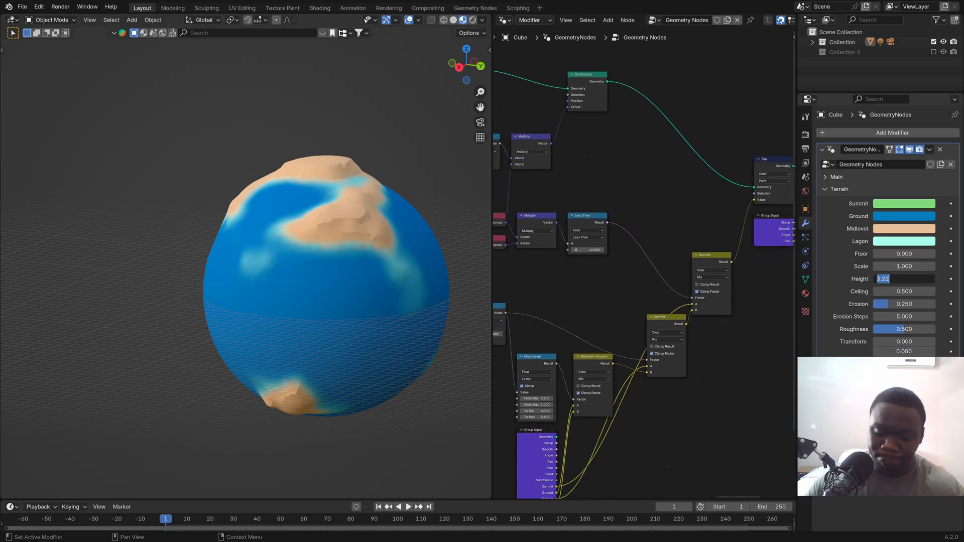
{"action": "type", "text": "4"}
{"action": "key", "text": "Return"}
{"action": "scroll", "coordinate": [276, 185], "scroll_direction": "up", "scroll_amount": 2}
{"action": "middle_click_drag", "start_coordinate": [402, 193], "coordinate": [326, 224]}
Step: Try enabling Normalize on the Noise Texture and switch it off again
{"action": "scroll", "coordinate": [628, 224], "scroll_direction": "down", "scroll_amount": 5}
{"action": "middle_click_drag", "start_coordinate": [523, 237], "coordinate": [662, 219]}
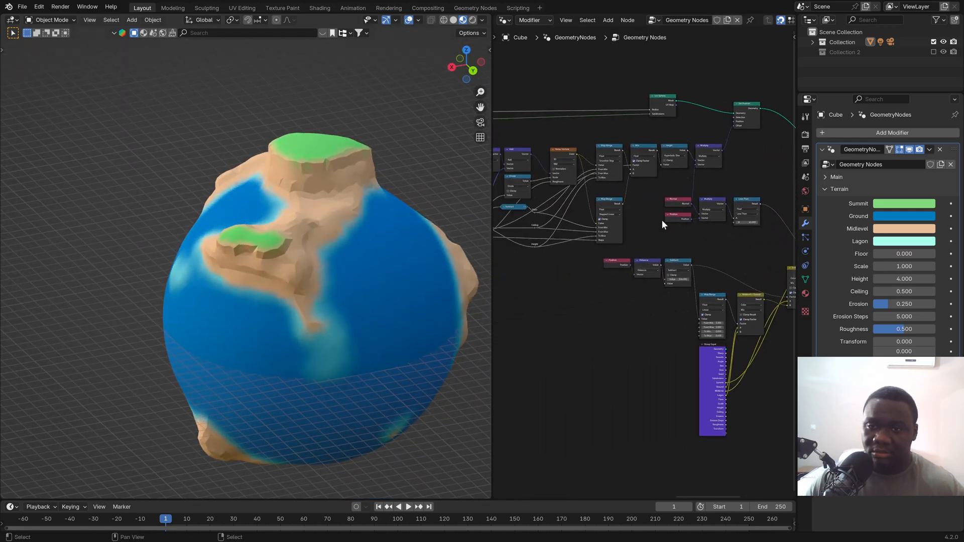
{"action": "scroll", "coordinate": [653, 219], "scroll_direction": "down", "scroll_amount": 2}
{"action": "middle_click_drag", "start_coordinate": [598, 202], "coordinate": [640, 234]}
{"action": "scroll", "coordinate": [634, 213], "scroll_direction": "up", "scroll_amount": 6}
{"action": "scroll", "coordinate": [600, 214], "scroll_direction": "up", "scroll_amount": 3}
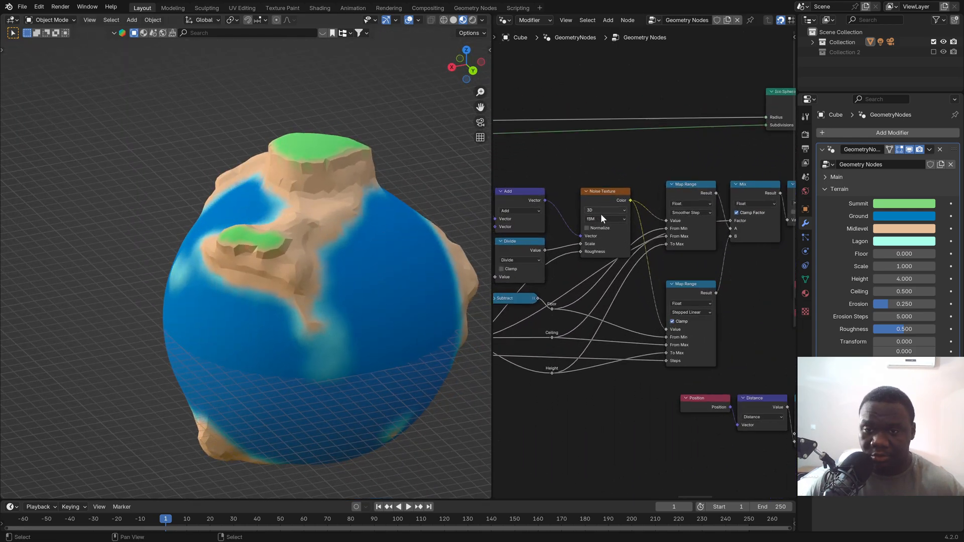
{"action": "left_click", "coordinate": [585, 230]}
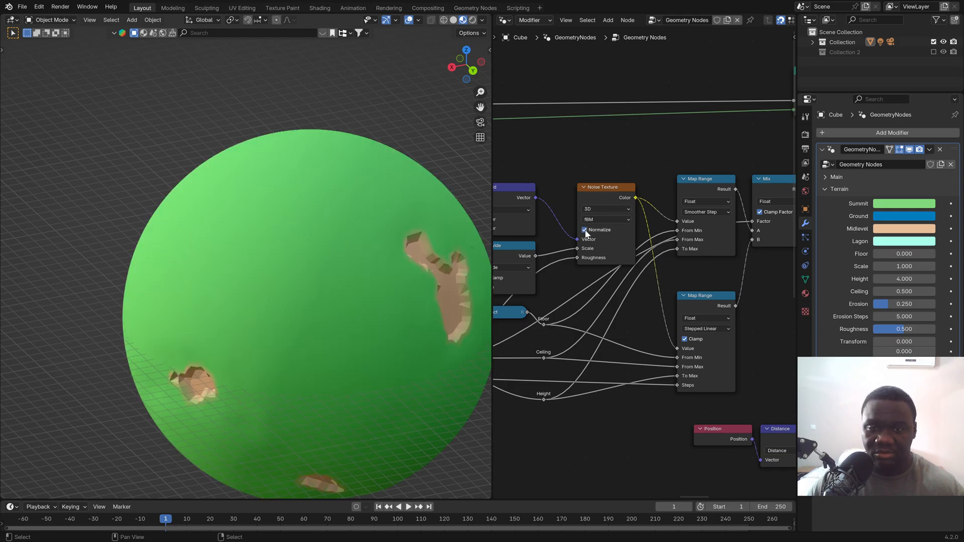
{"action": "left_click", "coordinate": [585, 230]}
Step: Add a Voronoi Texture fed by the Add vector, with the Divide value as Scale and the Group Input's Roughness
{"action": "scroll", "coordinate": [635, 227], "scroll_direction": "down", "scroll_amount": 1}
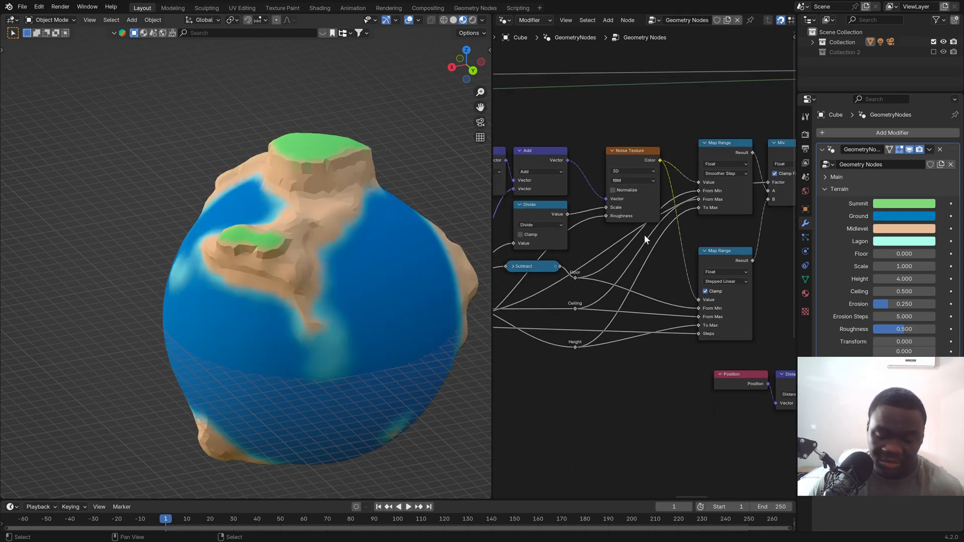
{"action": "left_click_drag", "start_coordinate": [567, 161], "coordinate": [613, 300]}
{"action": "type", "text": "voro"}
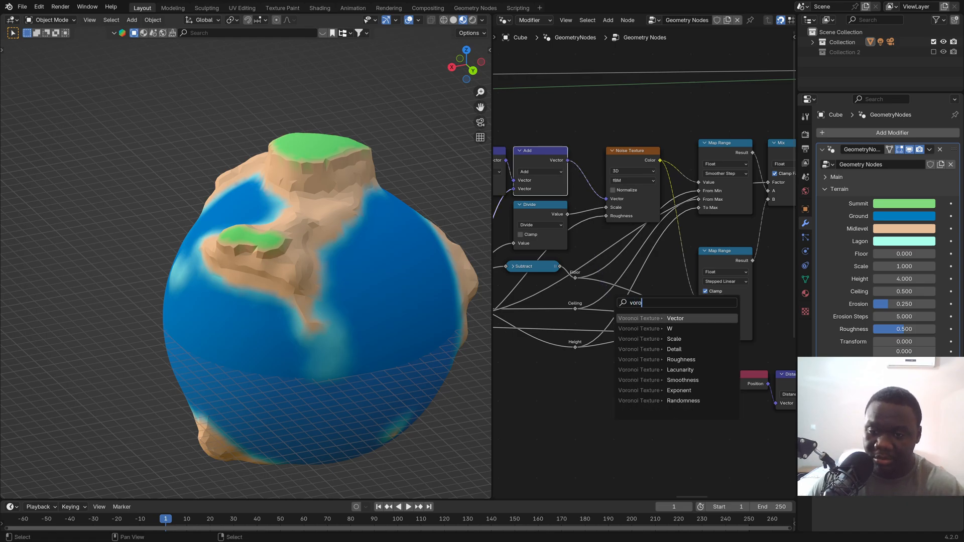
{"action": "key", "text": "Return"}
{"action": "left_click_drag", "start_coordinate": [568, 215], "coordinate": [614, 327]}
{"action": "middle_click_drag", "start_coordinate": [549, 317], "coordinate": [628, 285]}
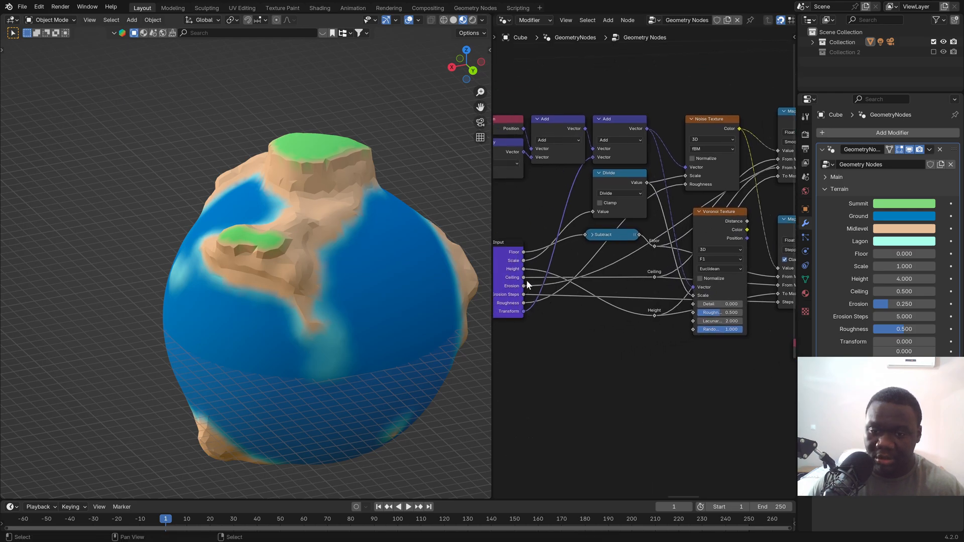
{"action": "left_click_drag", "start_coordinate": [524, 303], "coordinate": [694, 313]}
{"action": "key", "text": "Escape"}
{"action": "middle_click_drag", "start_coordinate": [721, 258], "coordinate": [628, 311]}
{"action": "scroll", "coordinate": [630, 309], "scroll_direction": "up", "scroll_amount": 1}
{"action": "middle_click_drag", "start_coordinate": [646, 278], "coordinate": [599, 307]}
{"action": "scroll", "coordinate": [600, 306], "scroll_direction": "down", "scroll_amount": 1}
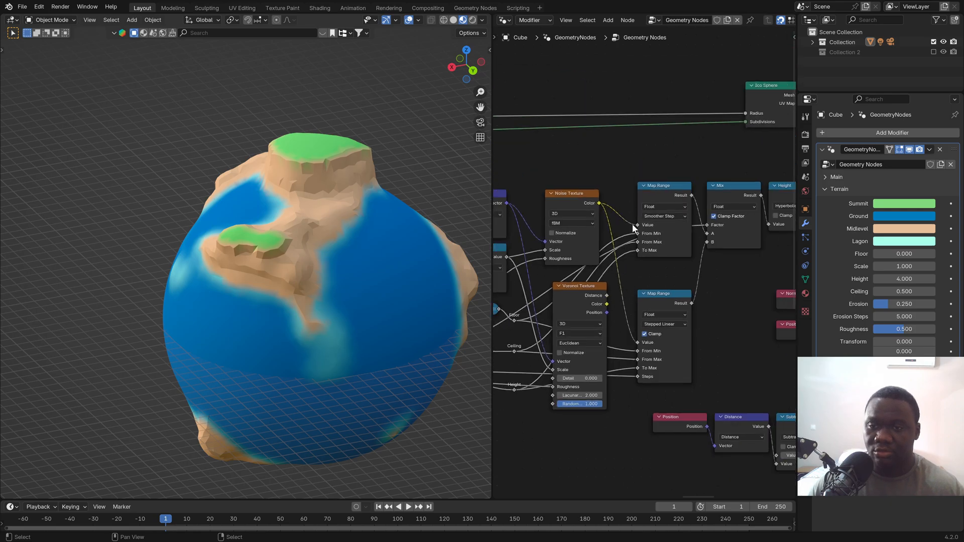
Step: Merge the Noise Texture's two Color links into a shared reroute and feed that reroute from the Voronoi Texture's Distance output instead
{"action": "middle_click_drag", "start_coordinate": [601, 226], "coordinate": [638, 221]}
{"action": "right_click_drag", "start_coordinate": [641, 229], "coordinate": [655, 197], "text": "shift"}
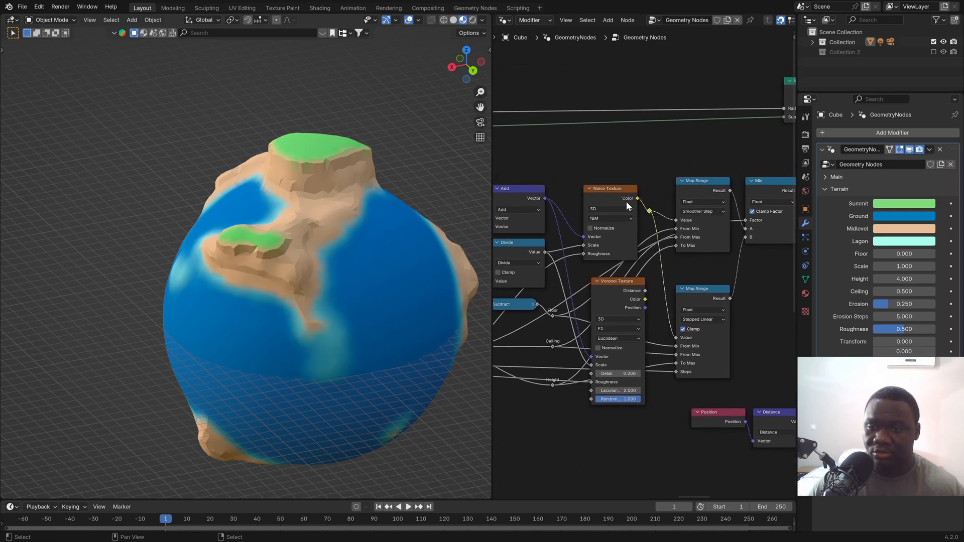
{"action": "left_click_drag", "start_coordinate": [627, 205], "coordinate": [611, 205]}
{"action": "left_click_drag", "start_coordinate": [645, 299], "coordinate": [653, 215]}
{"action": "scroll", "coordinate": [637, 306], "scroll_direction": "up", "scroll_amount": 1}
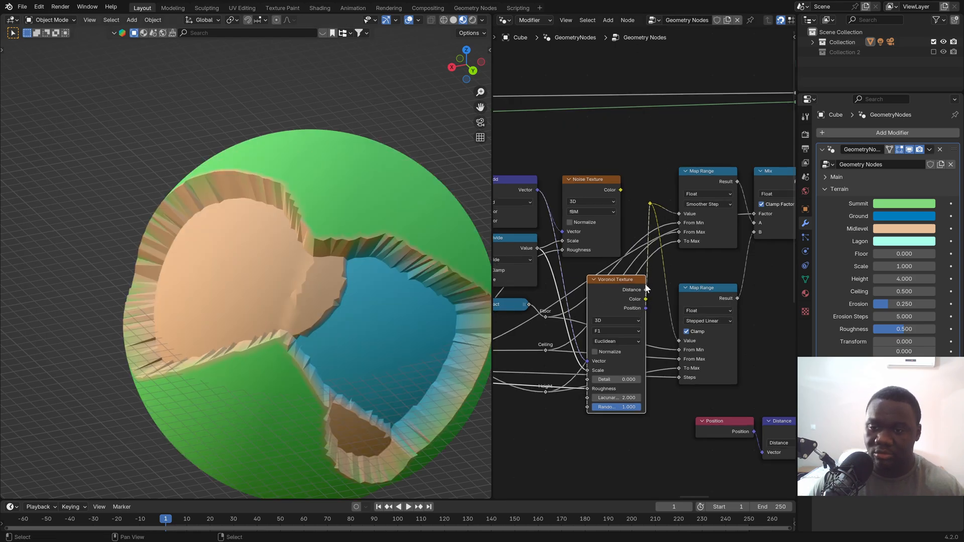
{"action": "left_click_drag", "start_coordinate": [646, 290], "coordinate": [651, 205]}
Step: Set the Voronoi Texture's Detail to 10 and its Lacunarity to 1.5
{"action": "middle_click_drag", "start_coordinate": [326, 322], "coordinate": [349, 318]}
{"action": "scroll", "coordinate": [632, 400], "scroll_direction": "up", "scroll_amount": 3}
{"action": "left_click_drag", "start_coordinate": [631, 374], "coordinate": [681, 375]}
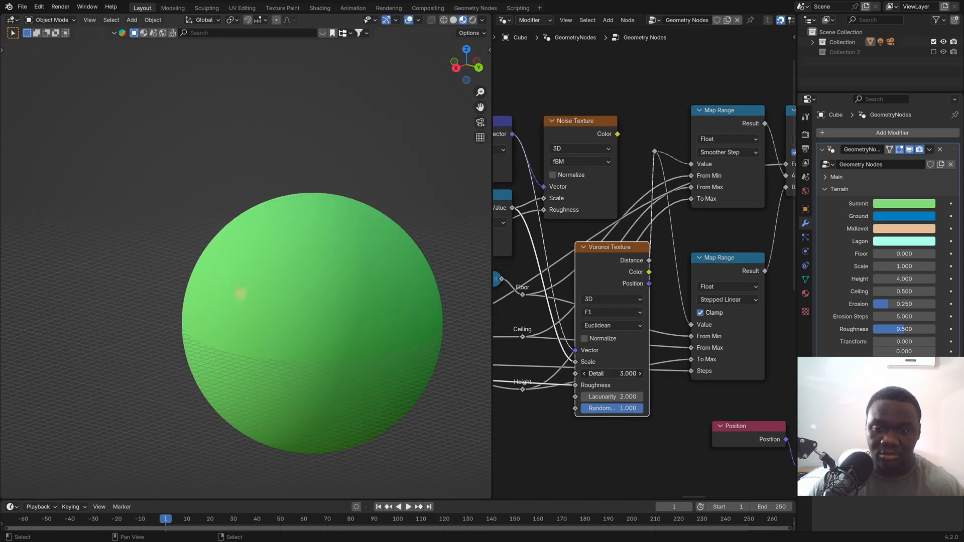
{"action": "left_click", "coordinate": [608, 375]}
{"action": "type", "text": "10"}
{"action": "key", "text": "Return"}
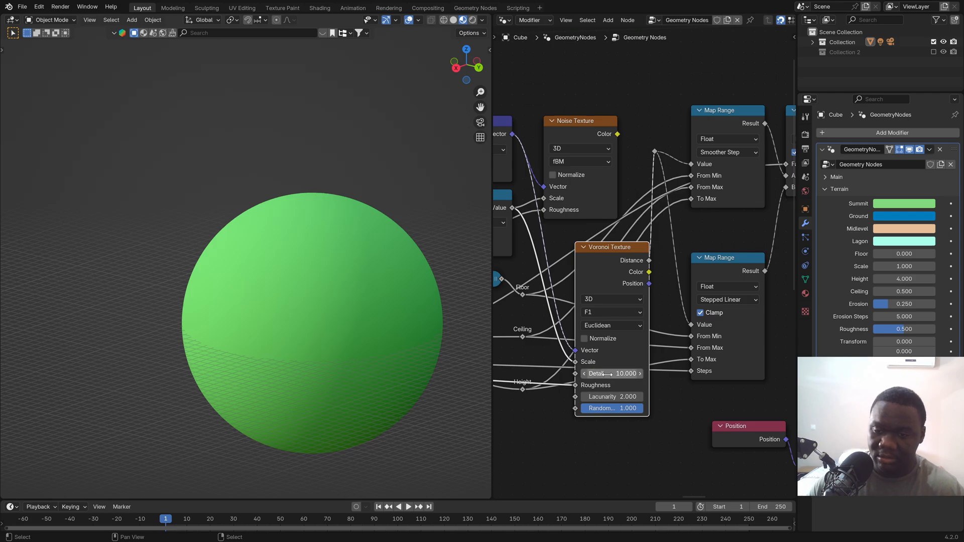
{"action": "left_click", "coordinate": [610, 397]}
{"action": "type", "text": "1"}
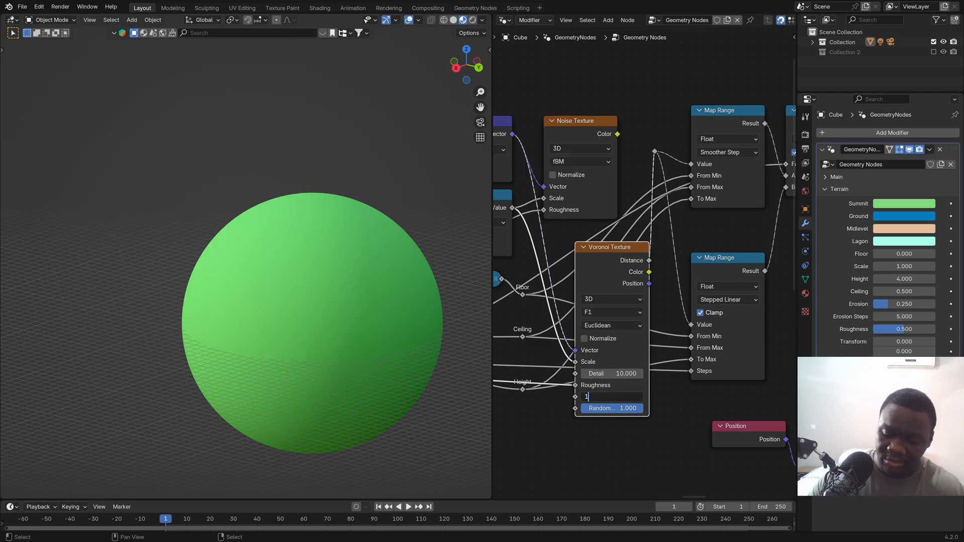
{"action": "type", "text": ".5"}
{"action": "key", "text": "Return"}
Step: Switch the Voronoi Texture's feature output to Distance to Edge and enable Normalize
{"action": "left_click", "coordinate": [602, 312]}
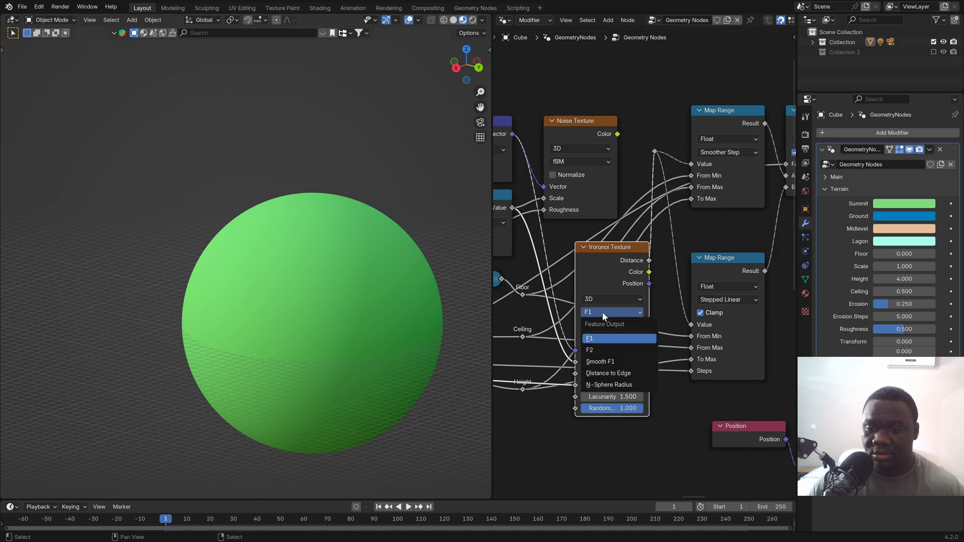
{"action": "left_click", "coordinate": [613, 374]}
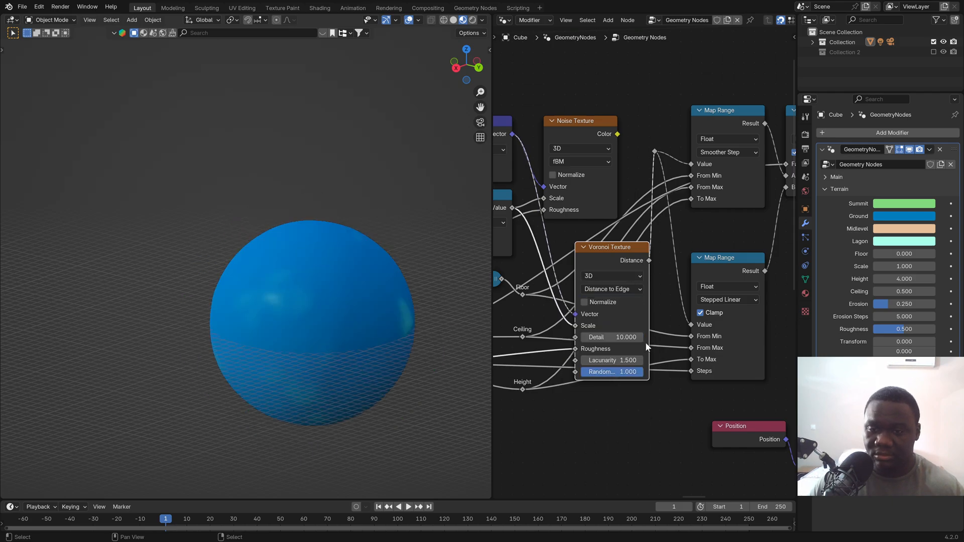
{"action": "left_click", "coordinate": [584, 302]}
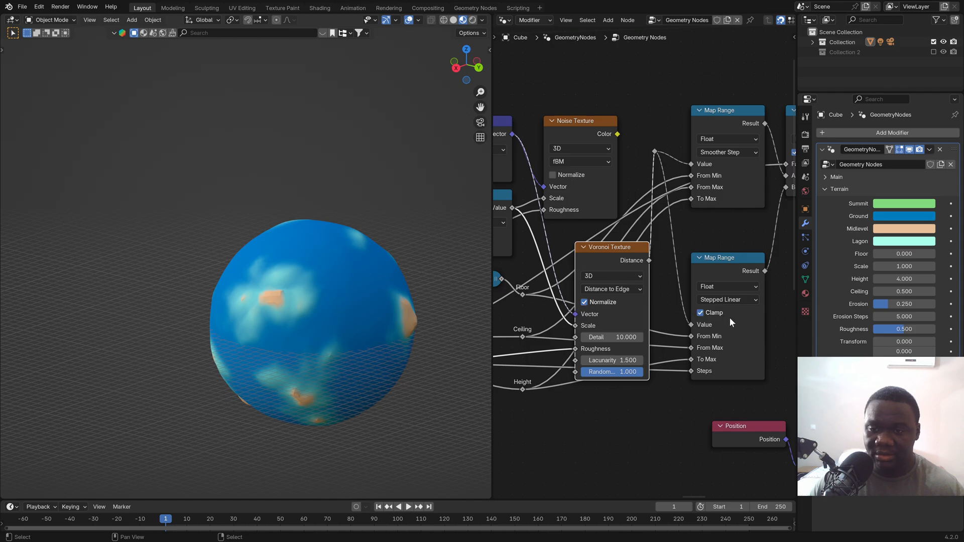
Step: Set the Voronoi Texture's Detail to 1 and check the planet's surface from another angle
{"action": "mouse_move", "coordinate": [607, 338]}
{"action": "left_mouse_down"}
{"action": "mouse_move", "coordinate": [555, 338]}
{"action": "mouse_move", "coordinate": [617, 337]}
{"action": "left_mouse_up"}
{"action": "left_click", "coordinate": [617, 338]}
{"action": "type", "text": "1"}
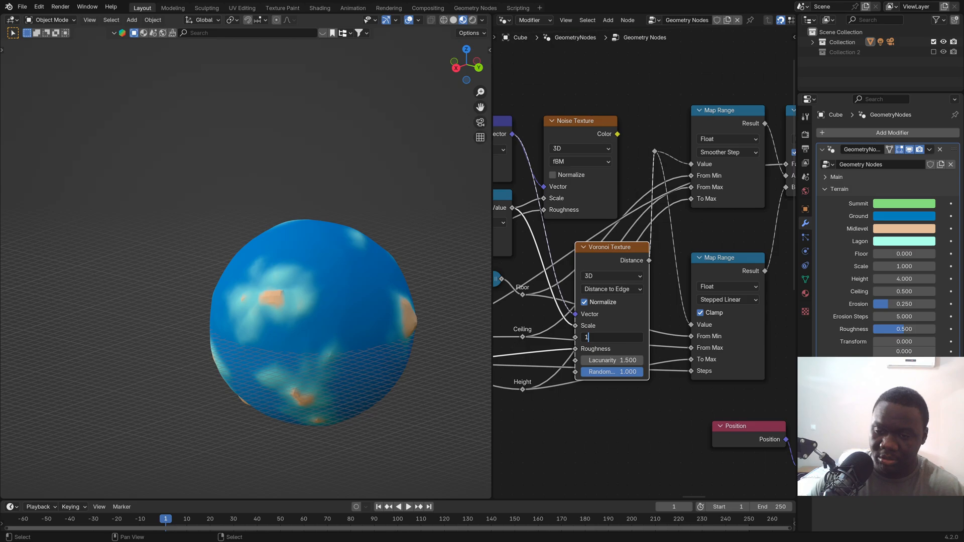
{"action": "key", "text": "Return"}
{"action": "middle_click_drag", "start_coordinate": [304, 323], "coordinate": [322, 314]}
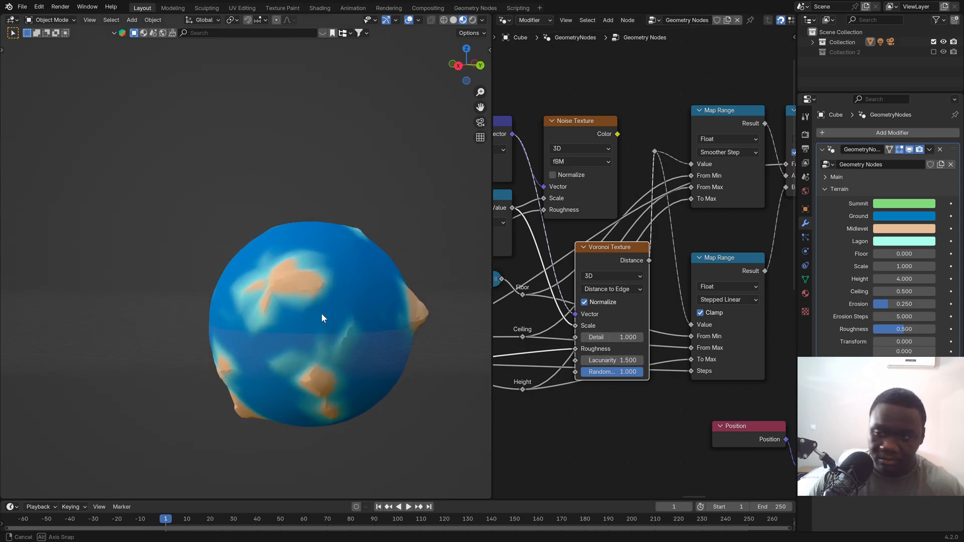
Step: Lower the terrain Ceiling to 0.300 and inspect the Voronoi-based landmasses around the planet
{"action": "mouse_move", "coordinate": [905, 292]}
{"action": "left_mouse_down"}
{"action": "mouse_move", "coordinate": [921, 292]}
{"action": "mouse_move", "coordinate": [887, 292]}
{"action": "left_mouse_up"}
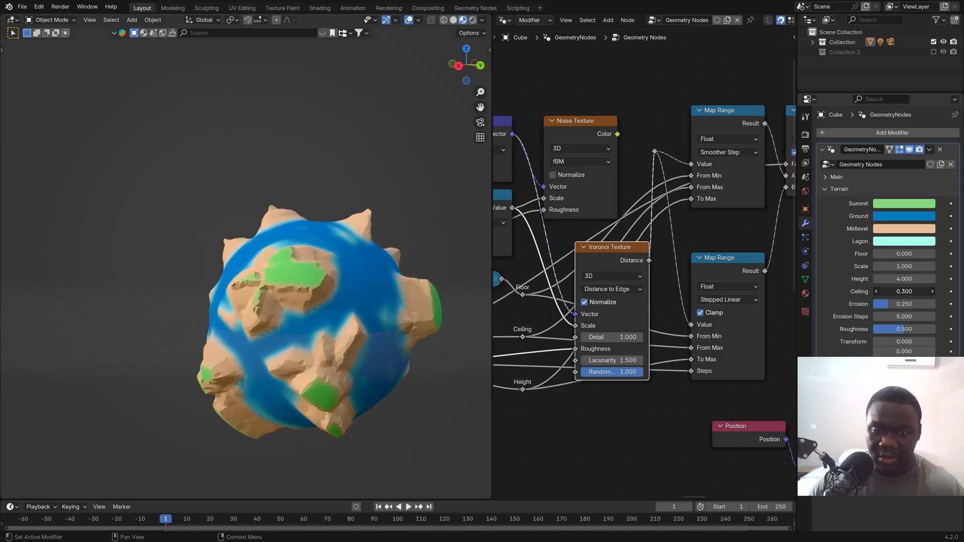
{"action": "middle_click_drag", "start_coordinate": [297, 323], "coordinate": [332, 295]}
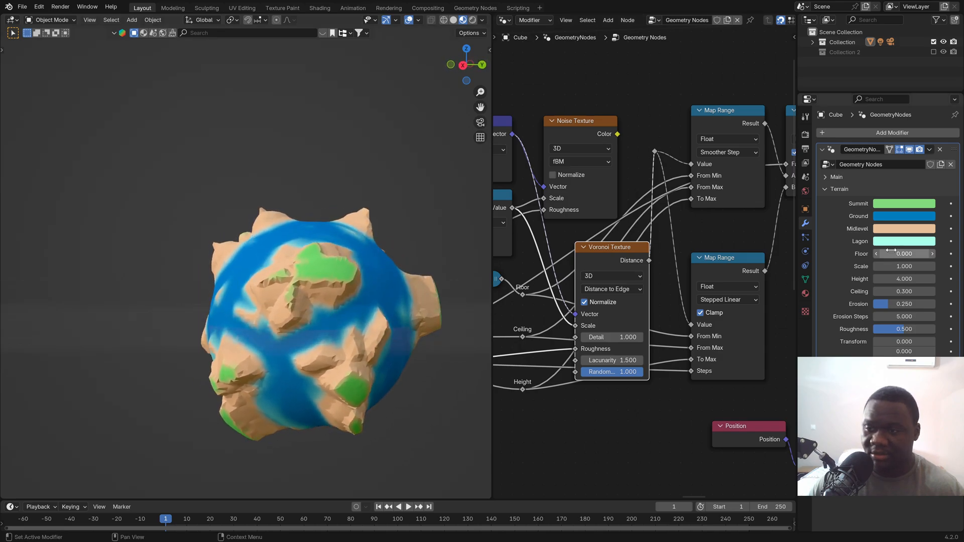
{"action": "scroll", "coordinate": [628, 329], "scroll_direction": "up", "scroll_amount": 1}
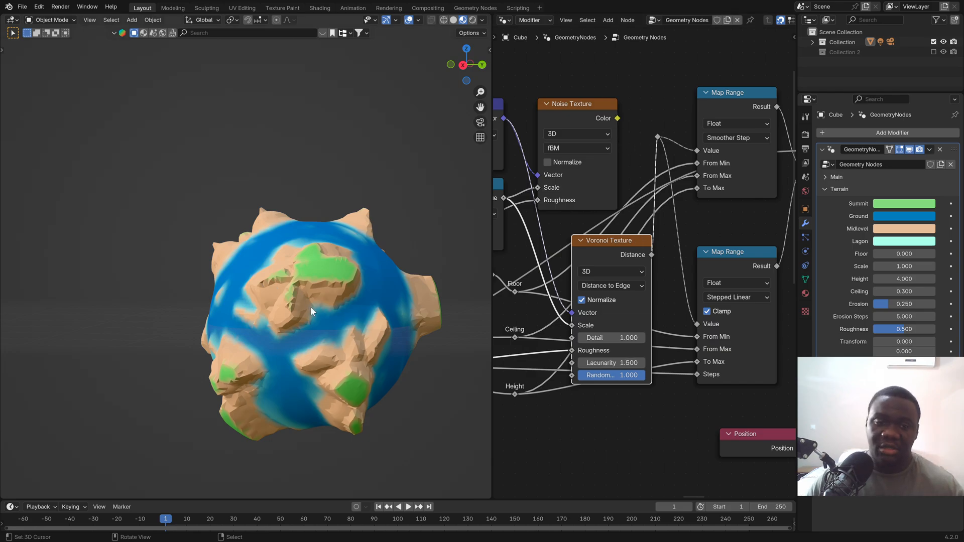
{"action": "mouse_move", "coordinate": [311, 307]}
{"action": "middle_mouse_down"}
{"action": "mouse_move", "coordinate": [194, 303]}
{"action": "mouse_move", "coordinate": [303, 306]}
{"action": "middle_mouse_up"}
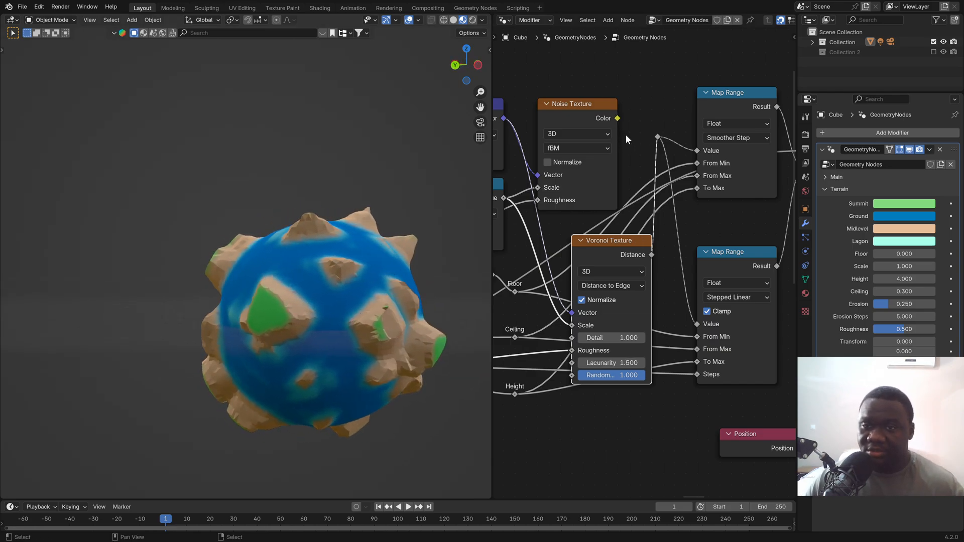